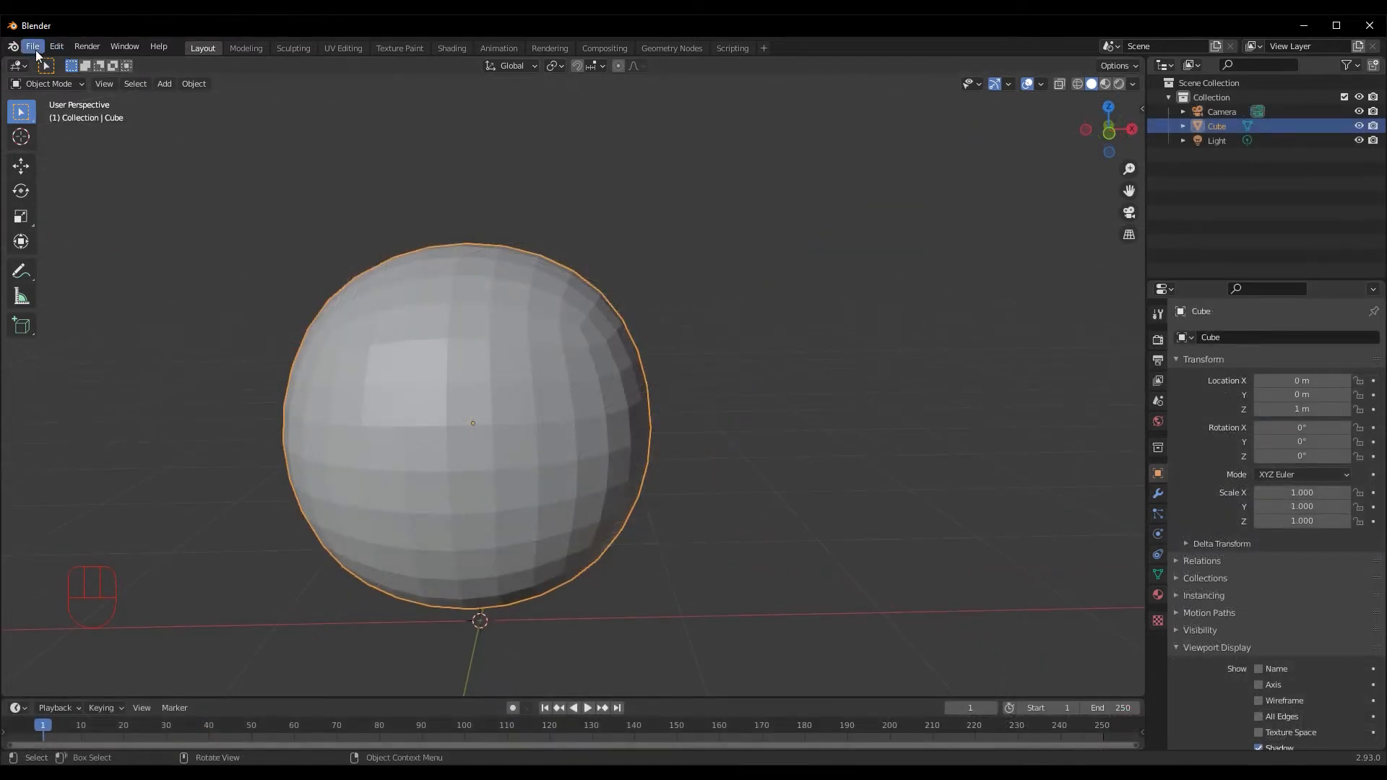
# - Start a new default scene and discard the unsaved changes
pyautogui.click(36, 50)
pyautogui.moveTo(67, 63)
pyautogui.click(217, 59)
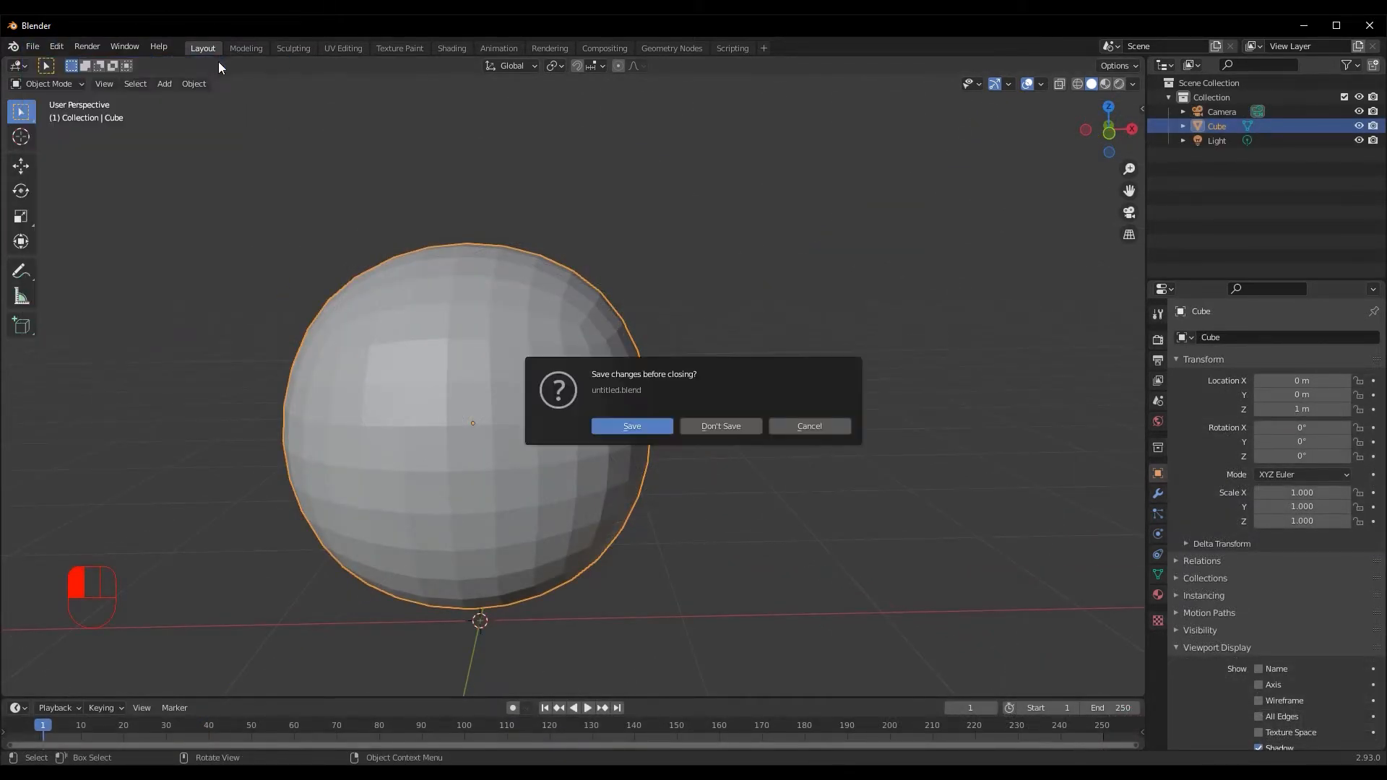
pyautogui.click(706, 426)
# - Delete the camera and the light, keeping only the cube in the scene
pyautogui.moveTo(480, 389); pyautogui.dragTo(347, 346, button='middle')
pyautogui.moveTo(340, 471); pyautogui.dragTo(645, 630)
pyautogui.press('Delete')
pyautogui.moveTo(665, 165); pyautogui.dragTo(817, 283)
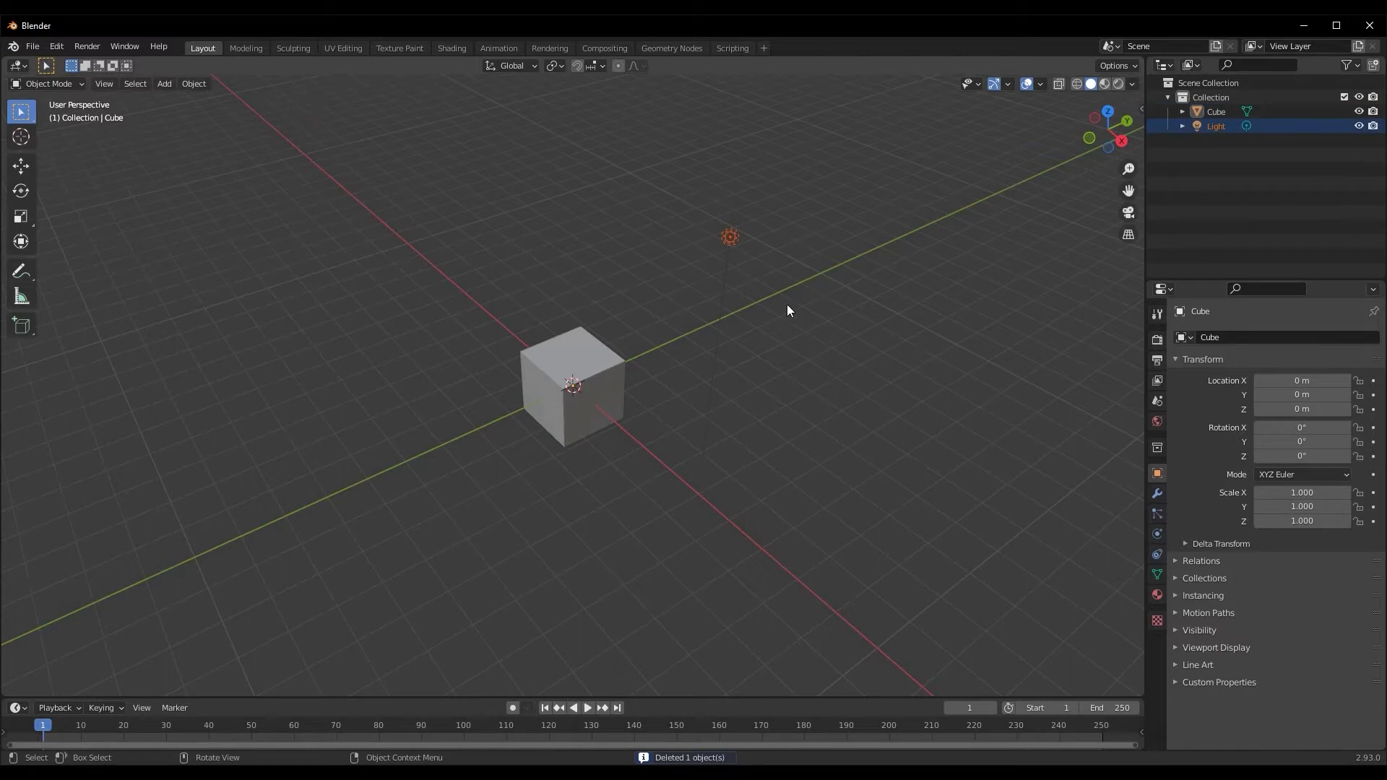
pyautogui.press('Delete')
pyautogui.moveTo(777, 311); pyautogui.dragTo(664, 431, button='middle')
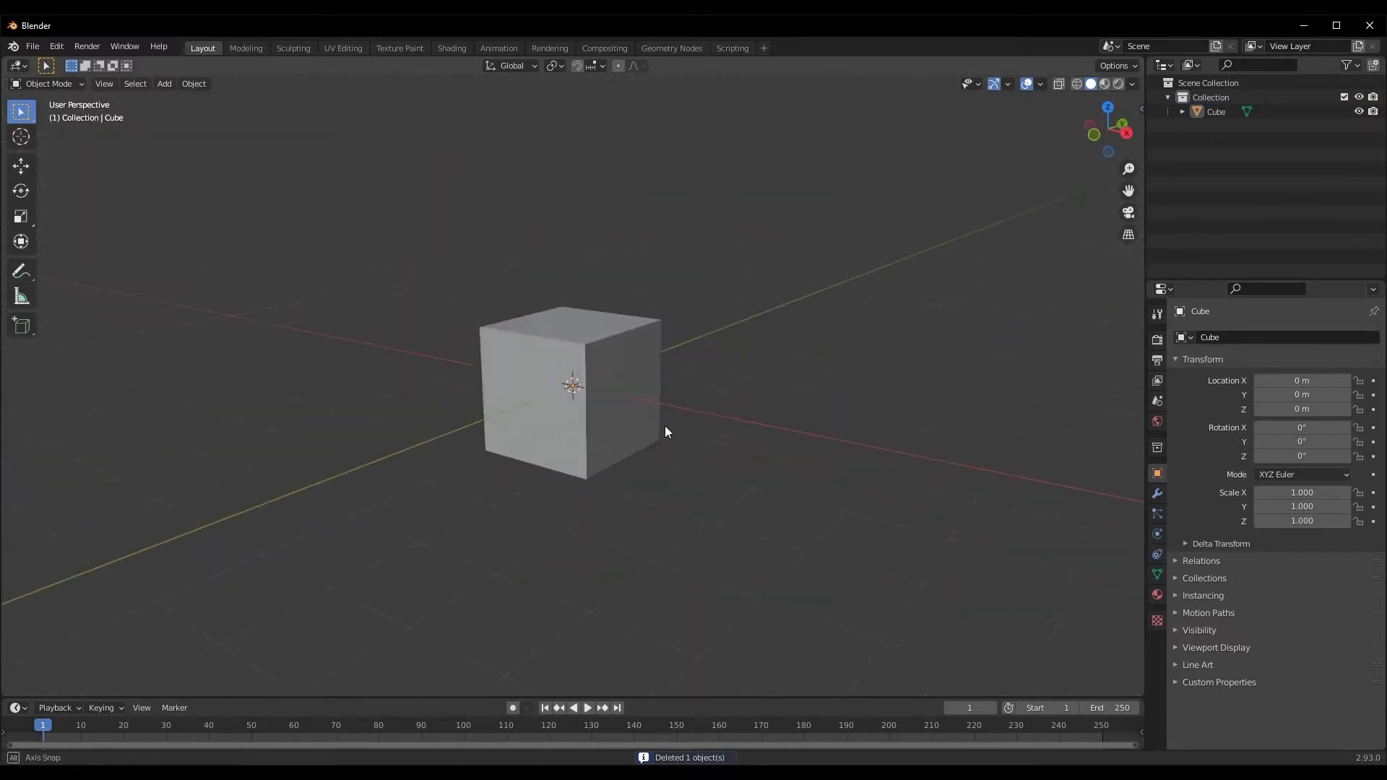
# - Add a Subdivision Surface modifier to the default cube
pyautogui.click(522, 432)
pyautogui.moveTo(522, 432); pyautogui.dragTo(975, 458, button='middle')
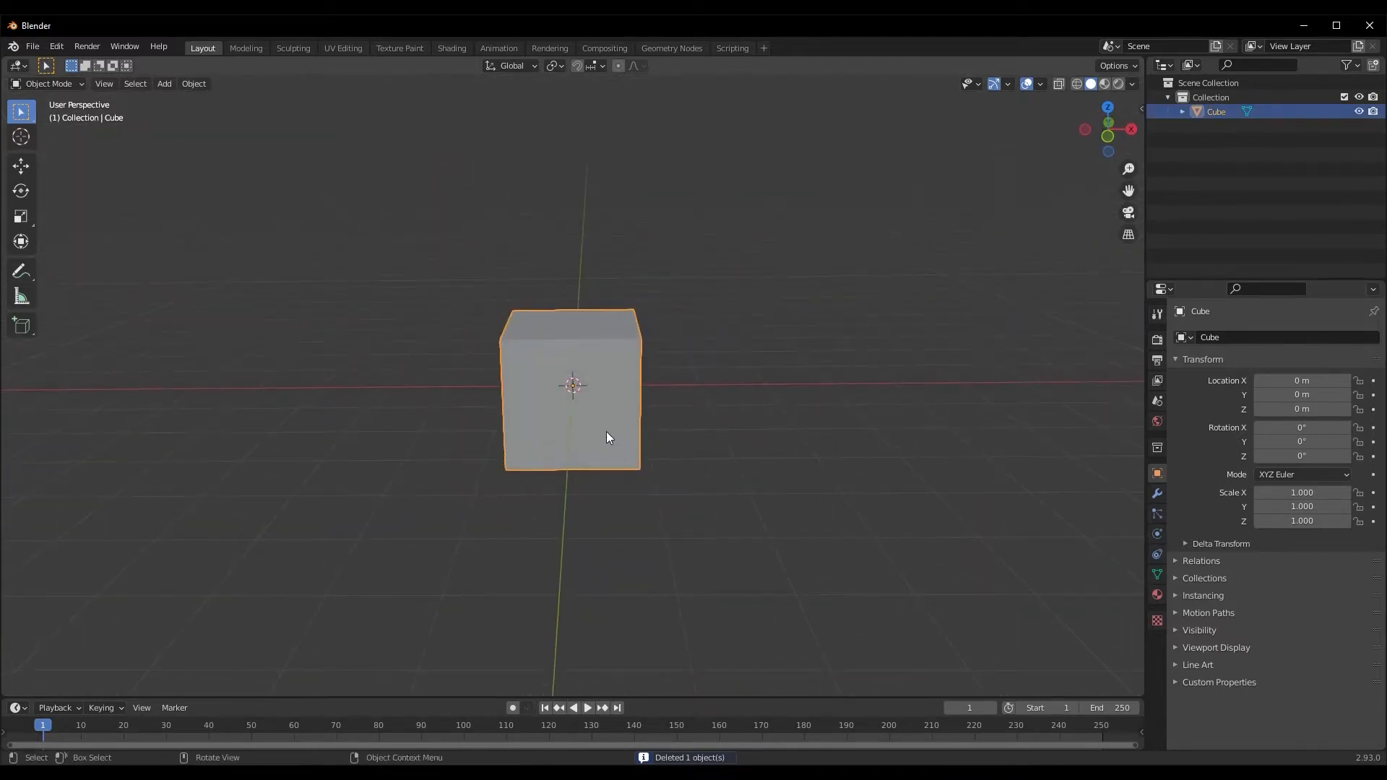
pyautogui.scroll(3, 595, 507)
pyautogui.moveTo(596, 507); pyautogui.dragTo(600, 498, button='middle')
pyautogui.click(1157, 493)
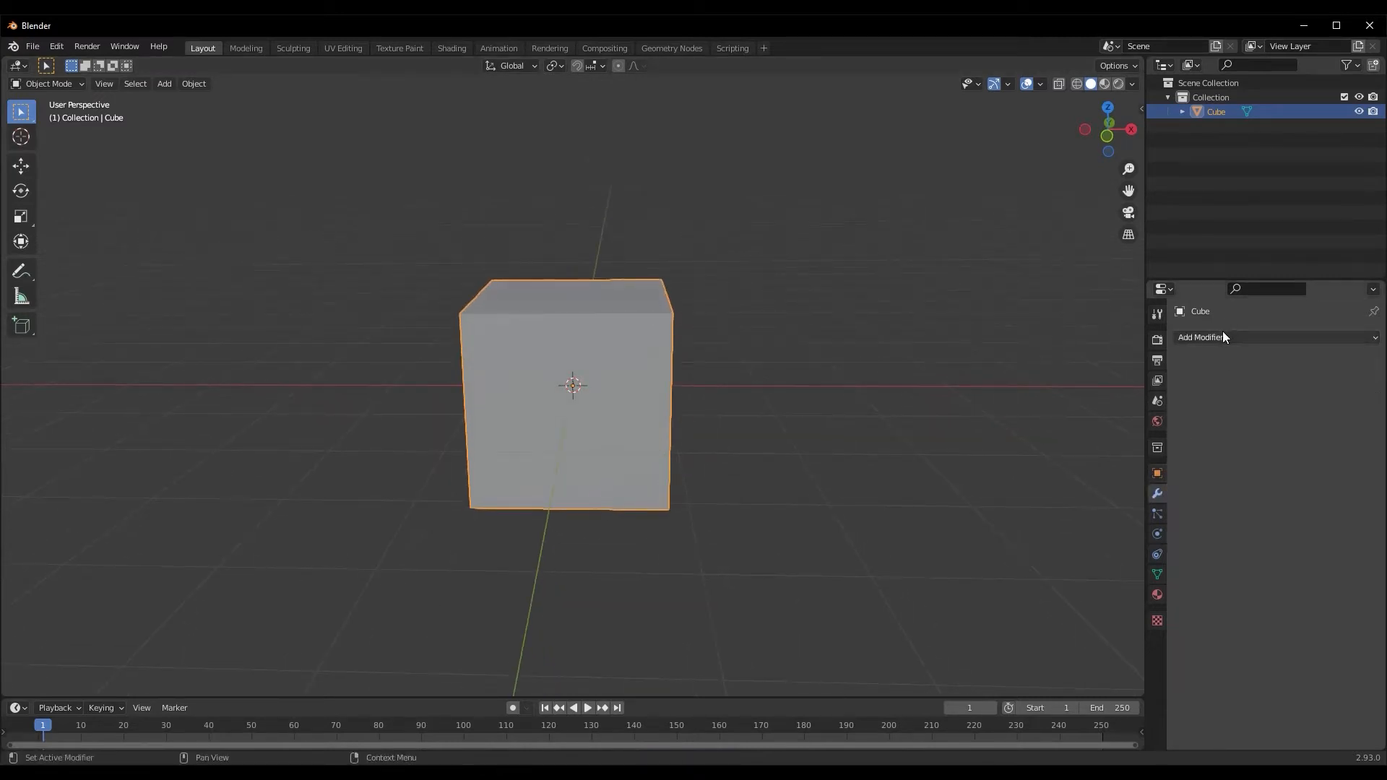
pyautogui.moveTo(548, 462)
pyautogui.mouseDown(button='middle')
pyautogui.moveTo(568, 449)
pyautogui.moveTo(532, 458)
pyautogui.mouseUp(button='middle')
pyautogui.click(1276, 333)
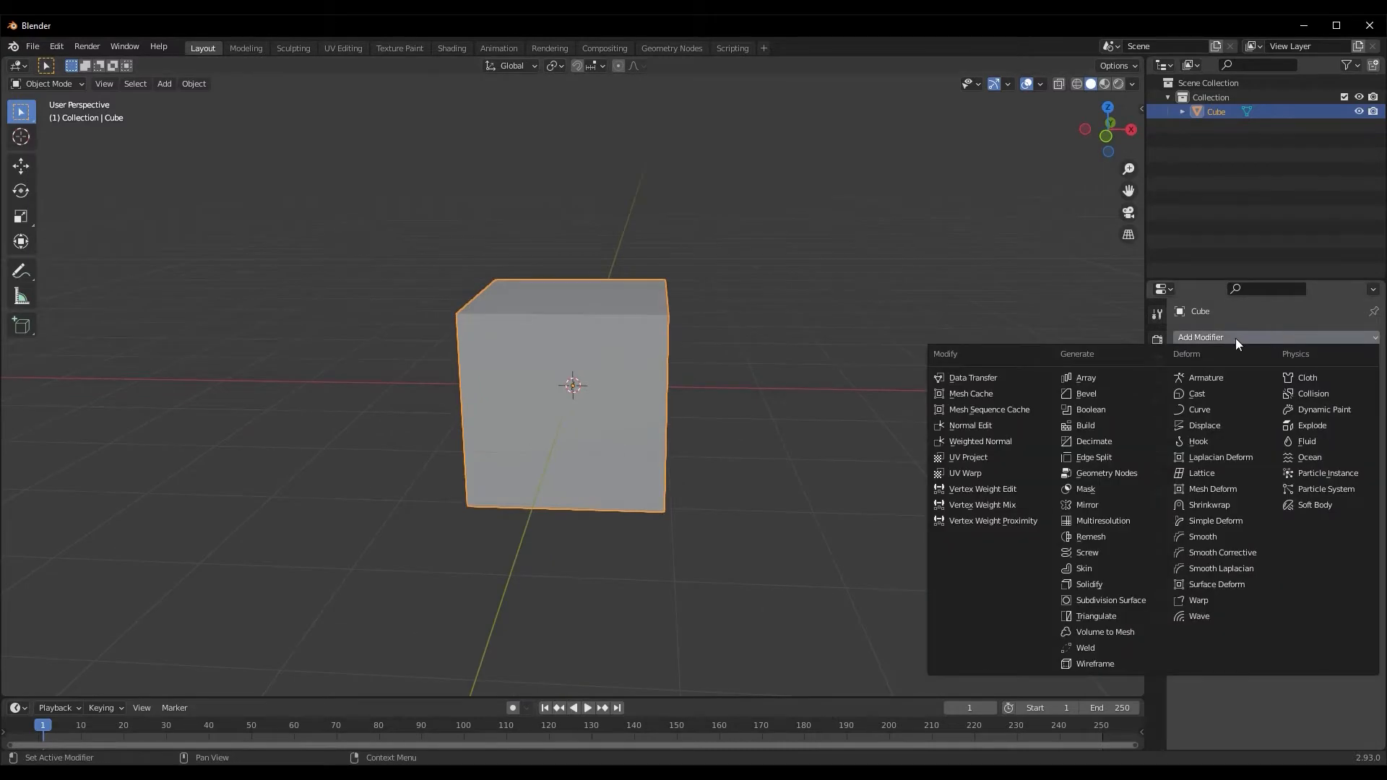
pyautogui.click(1108, 599)
# - Set the Subdivision modifier's viewport level to 4 and apply the modifier to the cube
pyautogui.click(1356, 401)
pyautogui.click(1356, 402)
pyautogui.click(1356, 401)
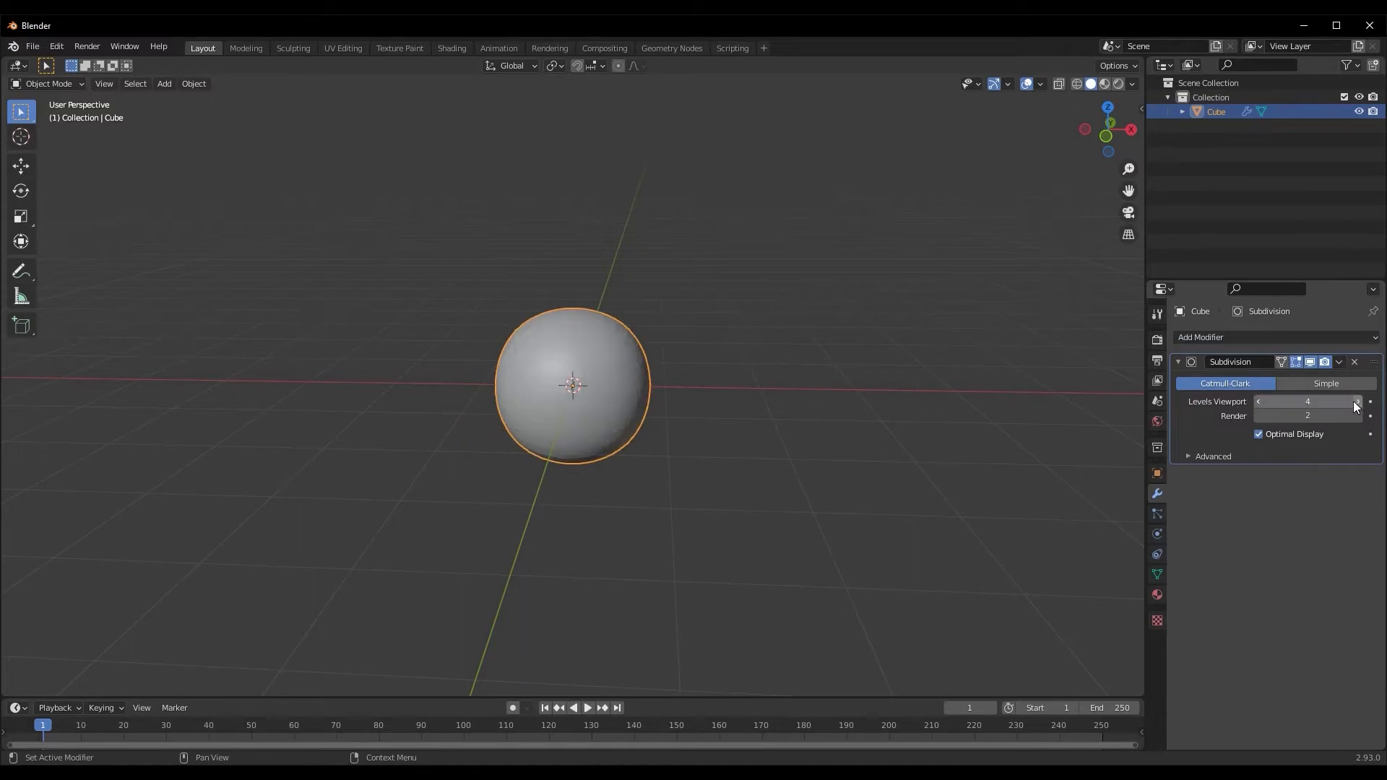
pyautogui.click(1258, 402)
pyautogui.moveTo(541, 516); pyautogui.dragTo(570, 501, button='middle')
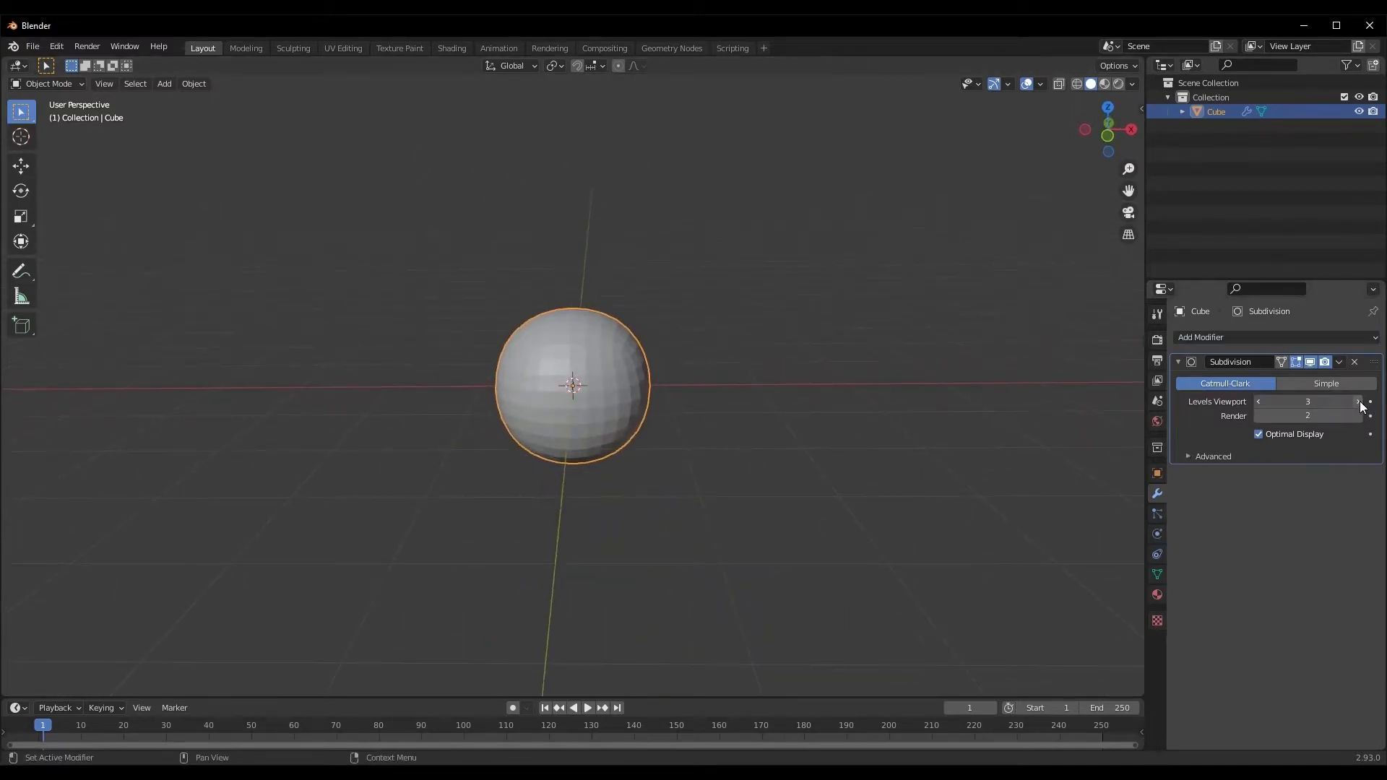
pyautogui.click(1339, 362)
pyautogui.click(1329, 374)
# - Examine the sphere's subdivided mesh up close in both Edit Mode and Object Mode
pyautogui.scroll(1, 793, 448)
pyautogui.moveTo(747, 449)
pyautogui.mouseDown(button='middle')
pyautogui.moveTo(807, 435)
pyautogui.moveTo(737, 457)
pyautogui.mouseUp(button='middle')
pyautogui.press('Tab')
pyautogui.scroll(2, 628, 484)
pyautogui.scroll(-2, 630, 484)
pyautogui.moveTo(625, 482); pyautogui.dragTo(598, 480, button='middle')
pyautogui.press('Tab')
pyautogui.scroll(3, 597, 480)
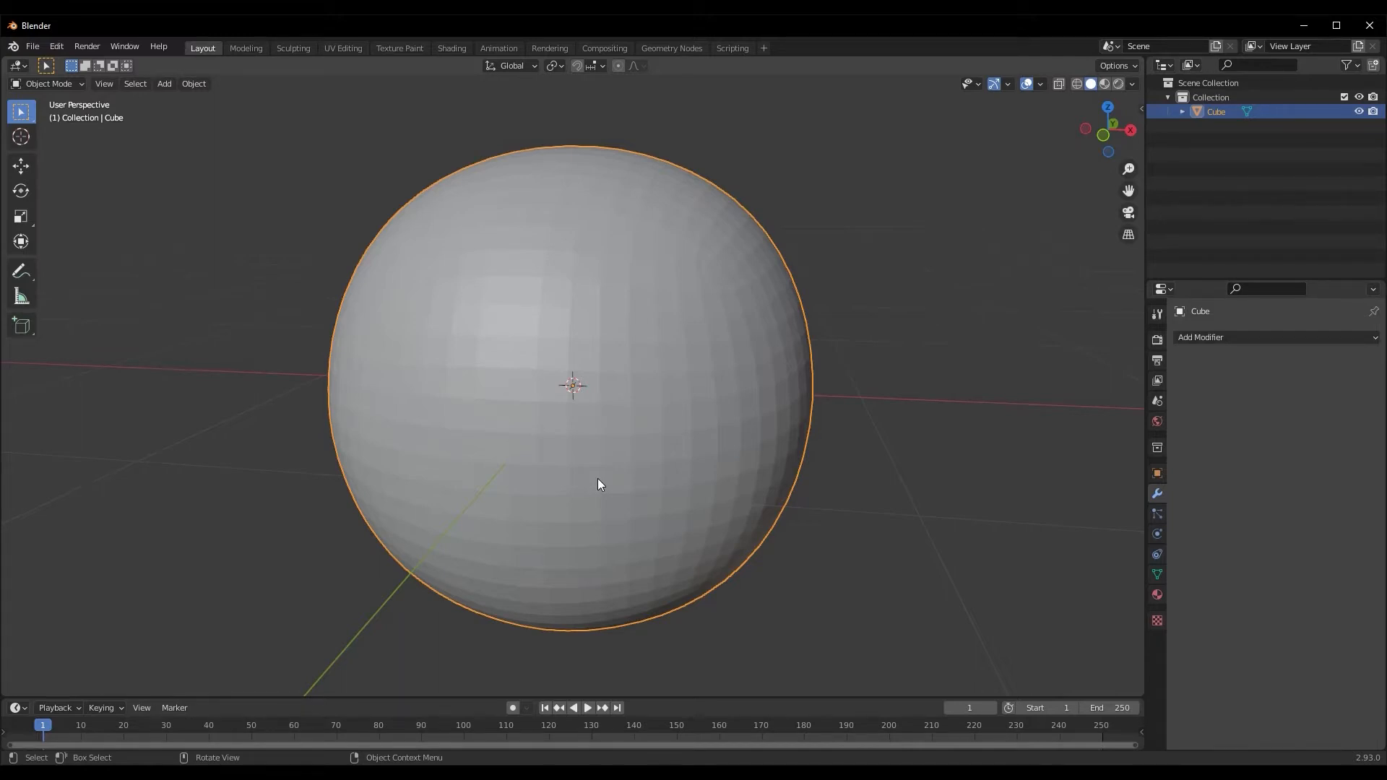
pyautogui.scroll(-3, 597, 478)
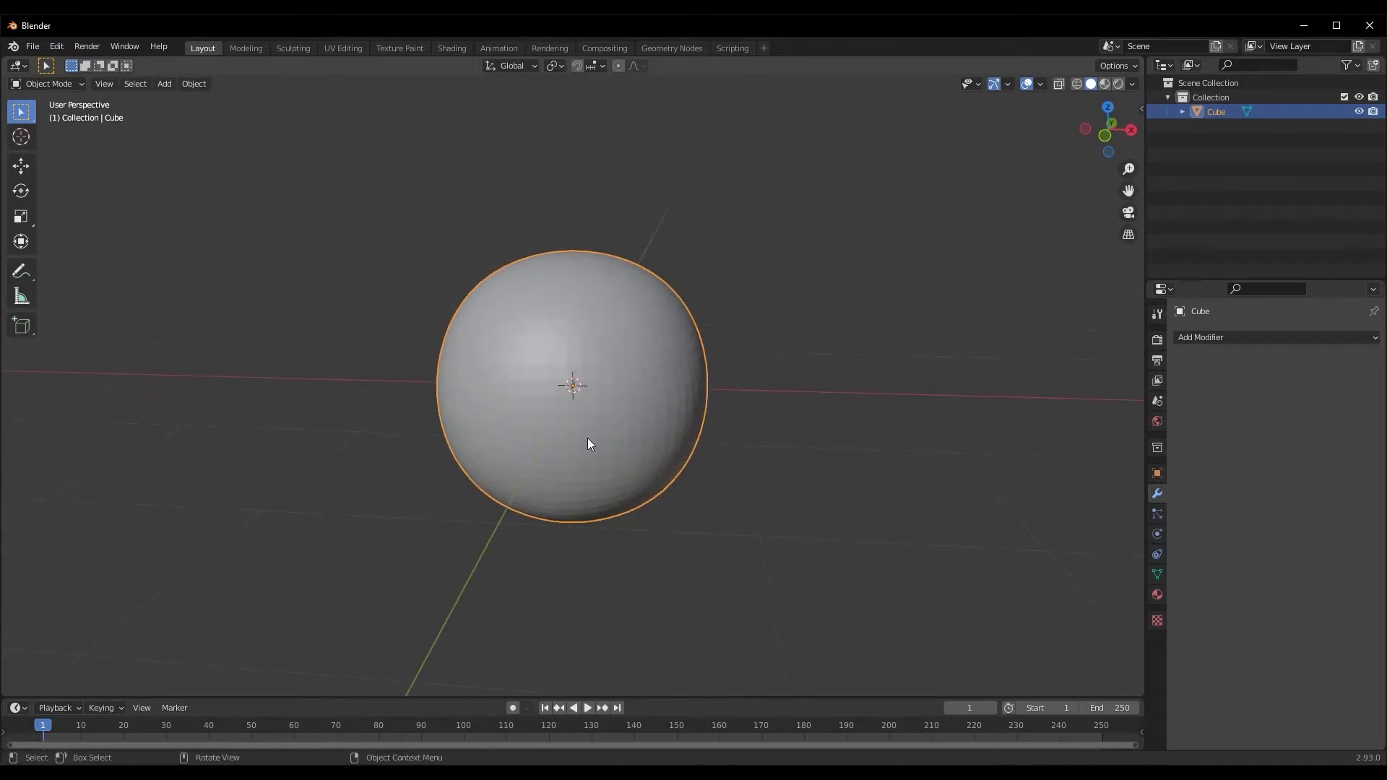
pyautogui.press('Tab')
pyautogui.moveTo(587, 445); pyautogui.dragTo(530, 427, button='middle')
pyautogui.scroll(3, 534, 458)
pyautogui.press('Tab')
pyautogui.scroll(-3, 531, 426)
# - Move the sphere up along the Z axis so it sits roughly on the ground grid
pyautogui.press('g')
pyautogui.press('z')
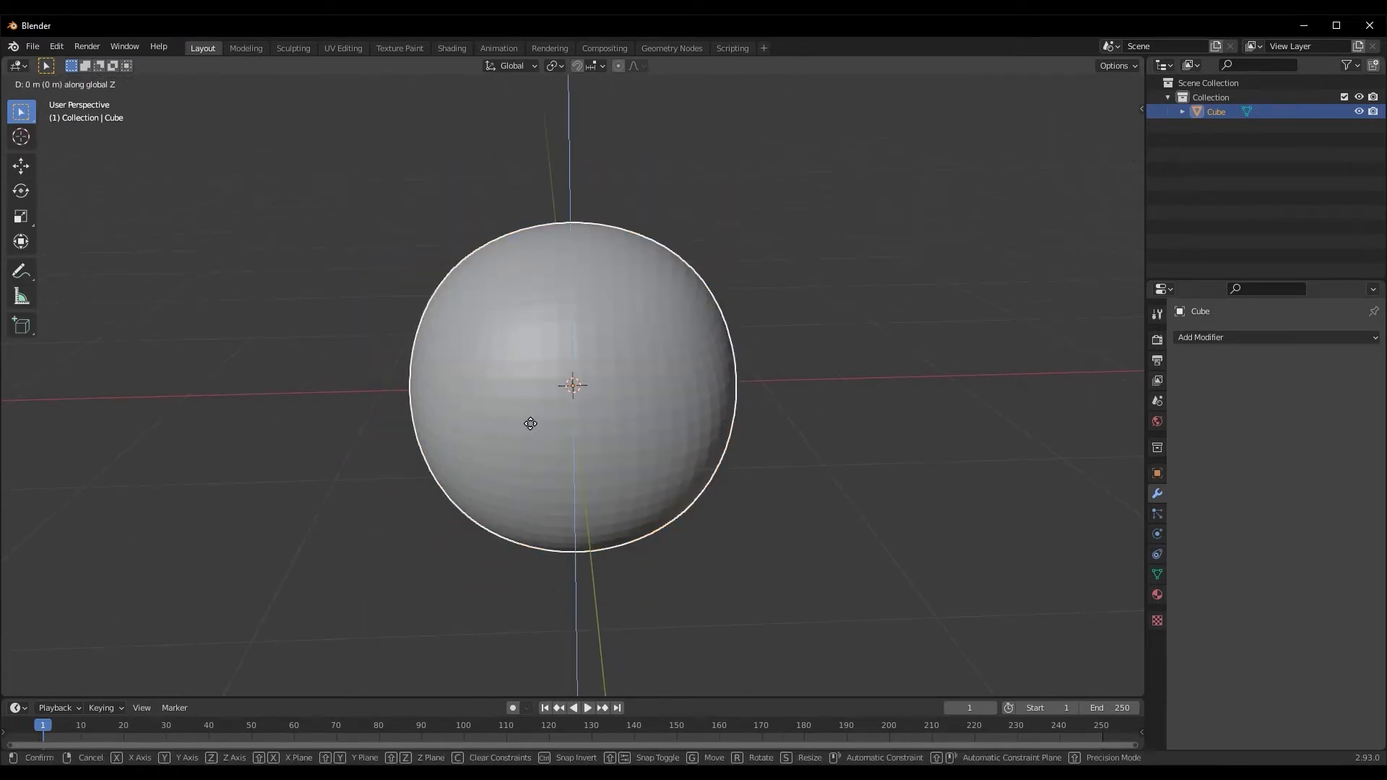
pyautogui.click(551, 274)
pyautogui.scroll(-2, 556, 336)
pyautogui.keyDown('shift'); pyautogui.moveTo(565, 336); pyautogui.dragTo(525, 431, button='middle'); pyautogui.keyUp('shift')
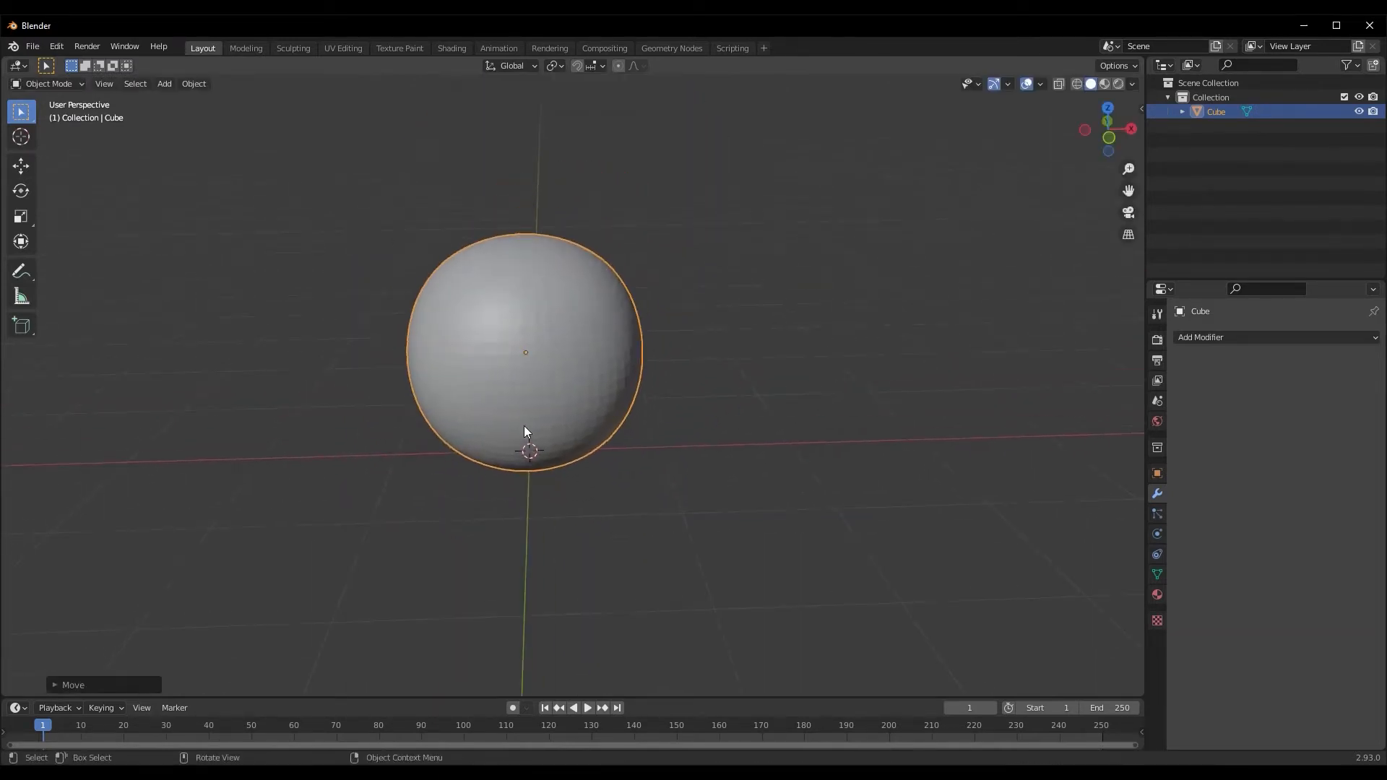
pyautogui.scroll(2, 536, 423)
# - Add a Decimate modifier to the sphere
pyautogui.click(1285, 336)
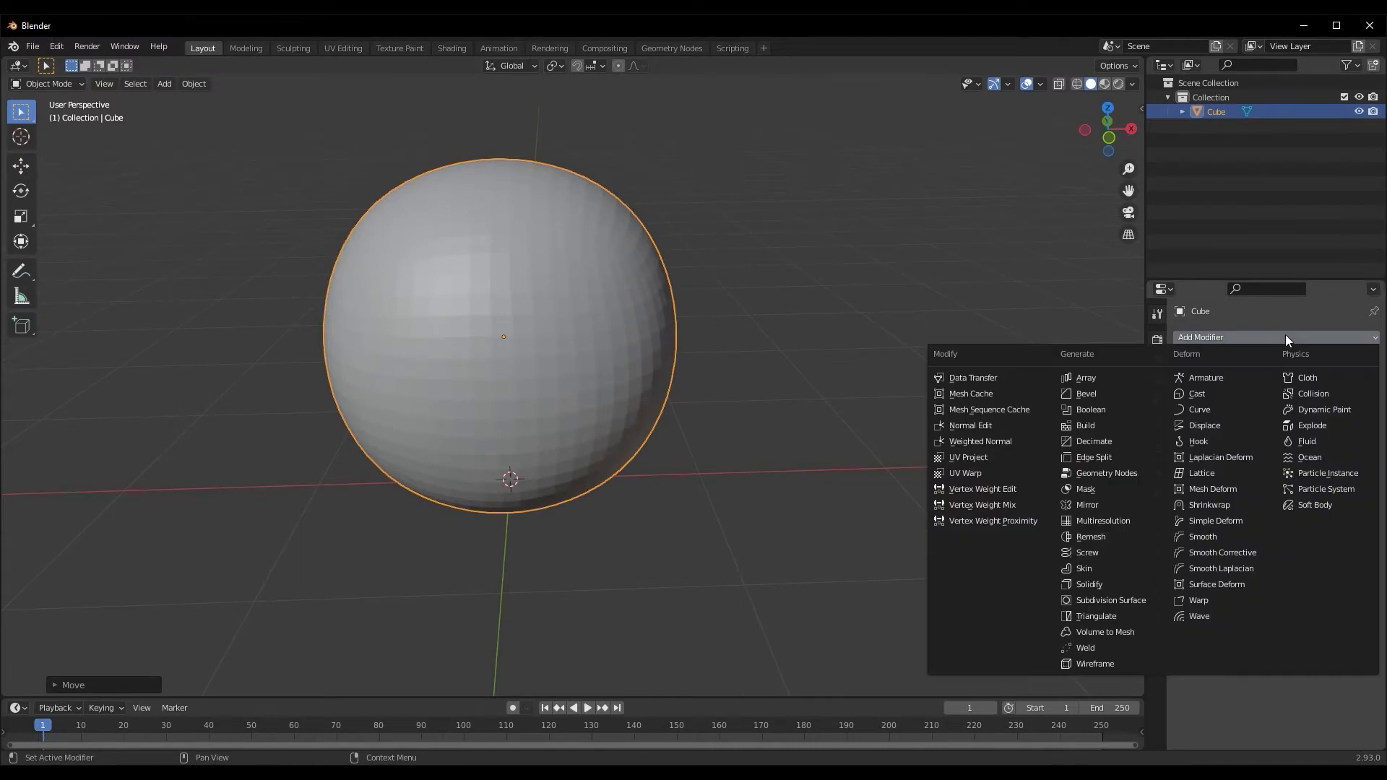
pyautogui.click(1265, 338)
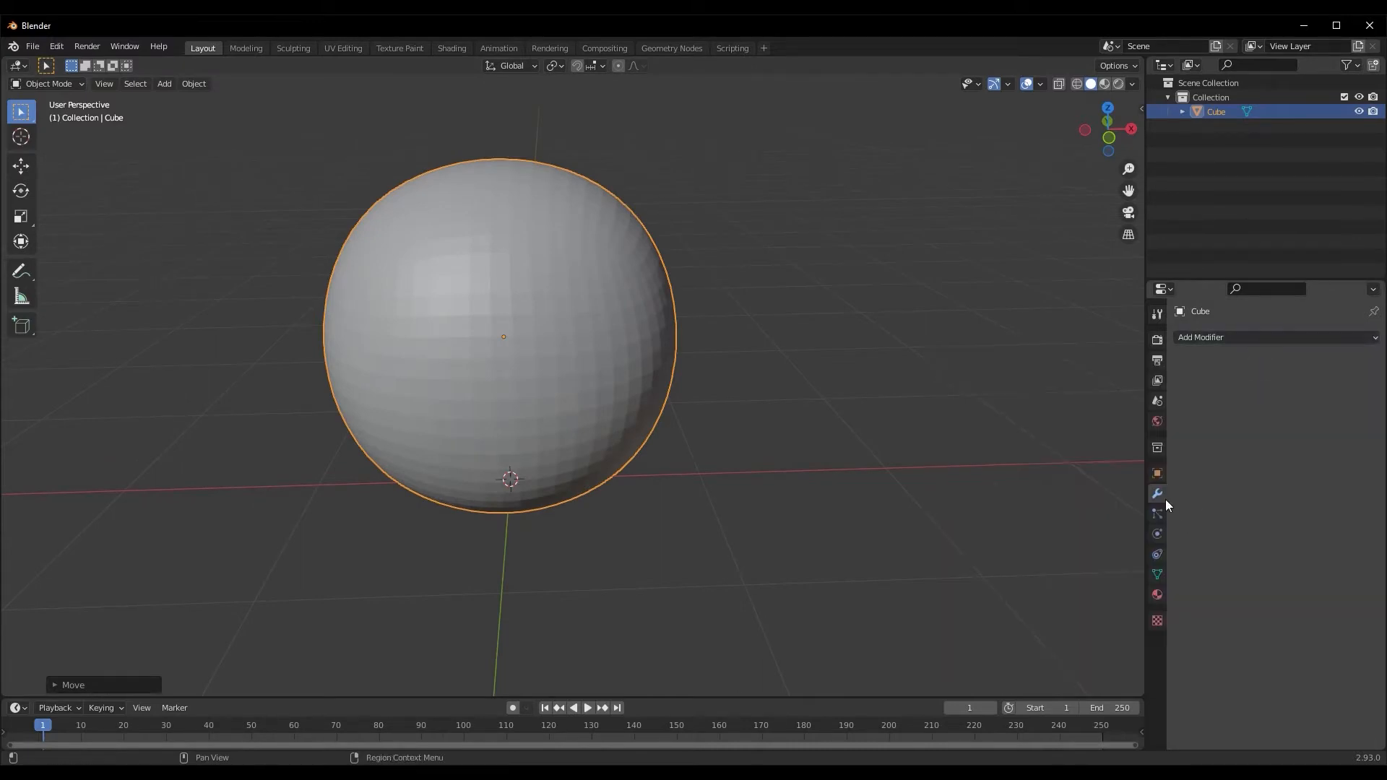
pyautogui.click(1236, 338)
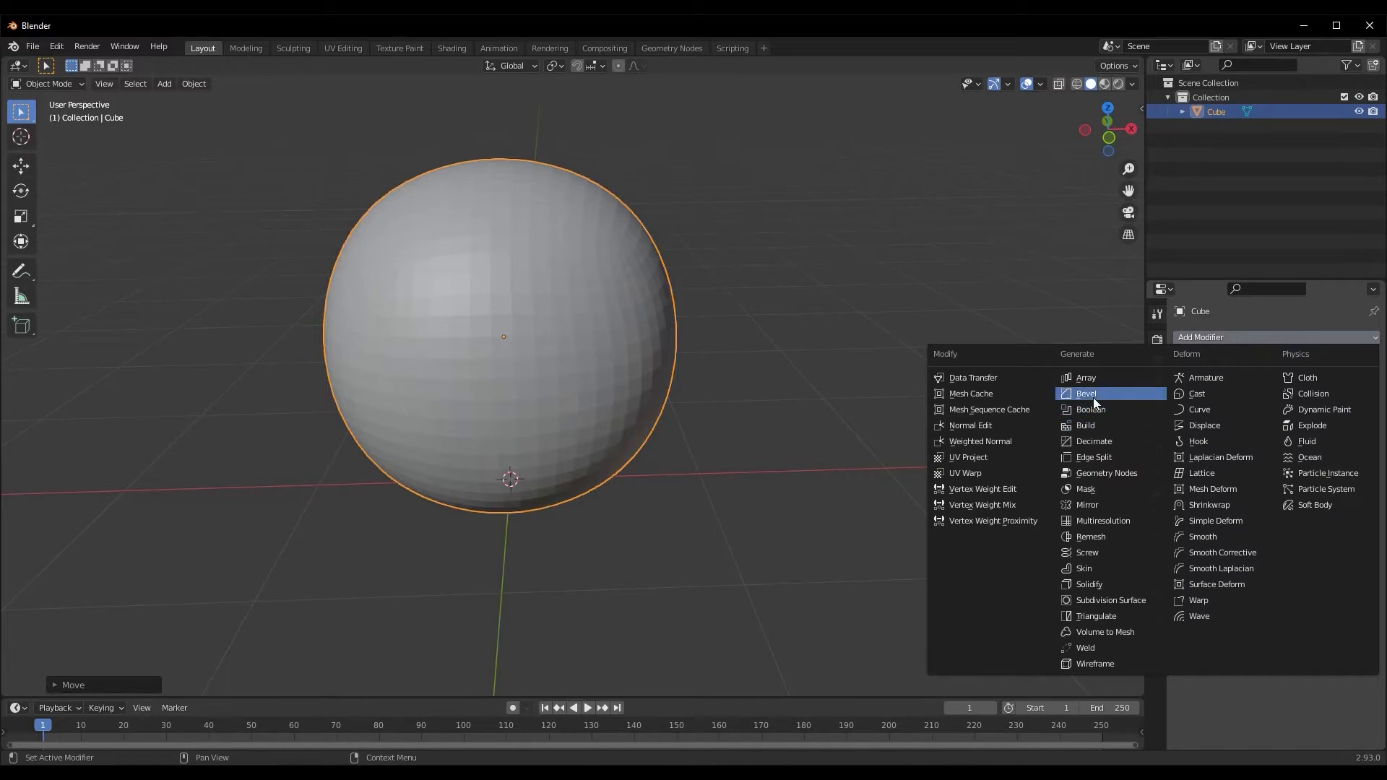
pyautogui.click(1105, 442)
# - View the Decimate modifier's Un-Subdivide and Planar modes and return to Collapse
pyautogui.moveTo(649, 503)
pyautogui.mouseDown(button='middle')
pyautogui.moveTo(609, 503)
pyautogui.moveTo(637, 501)
pyautogui.mouseUp(button='middle')
pyautogui.scroll(3, 609, 500)
pyautogui.scroll(-4, 610, 501)
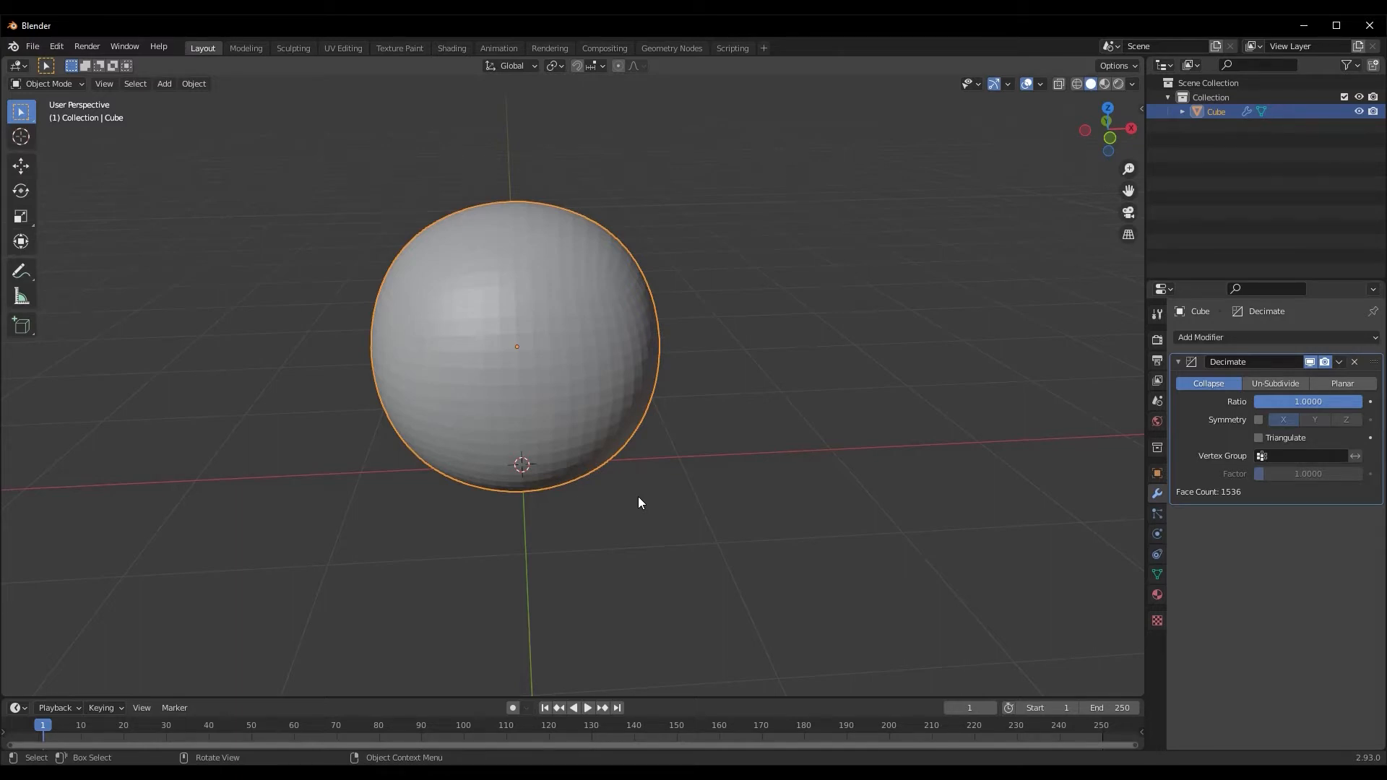
pyautogui.scroll(3, 639, 496)
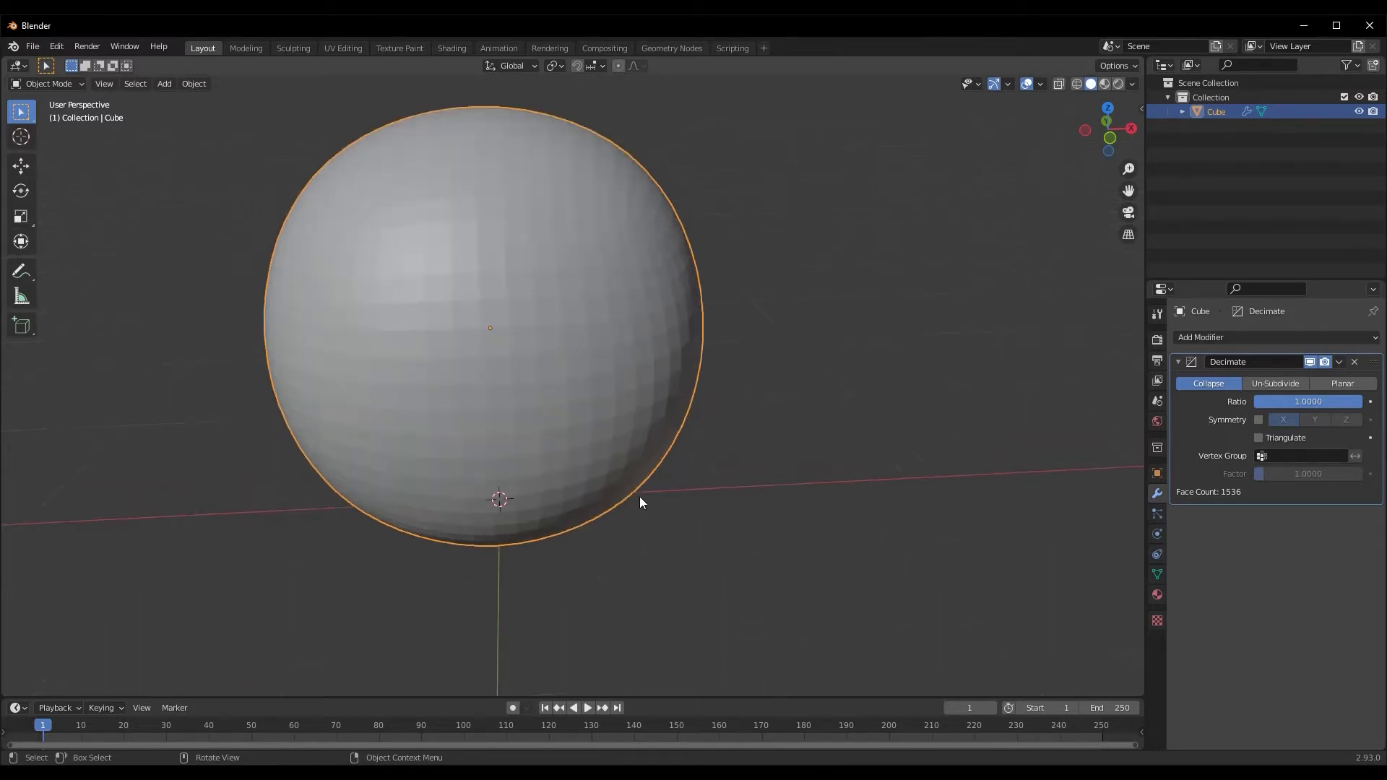
pyautogui.click(1276, 382)
pyautogui.click(1342, 383)
pyautogui.click(1235, 384)
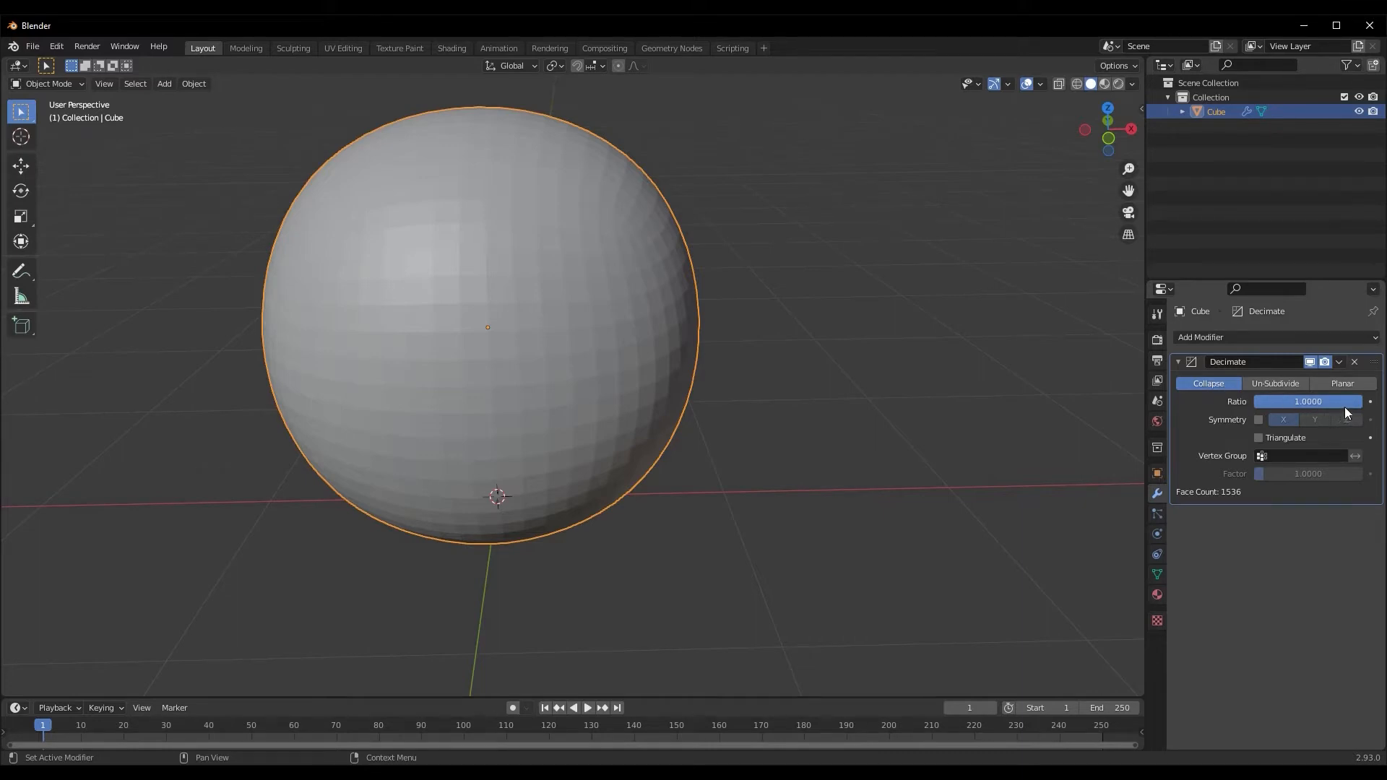
# - Enable the Wireframe overlay in the viewport to display the sphere's edges
pyautogui.moveTo(752, 461); pyautogui.dragTo(650, 458, button='middle')
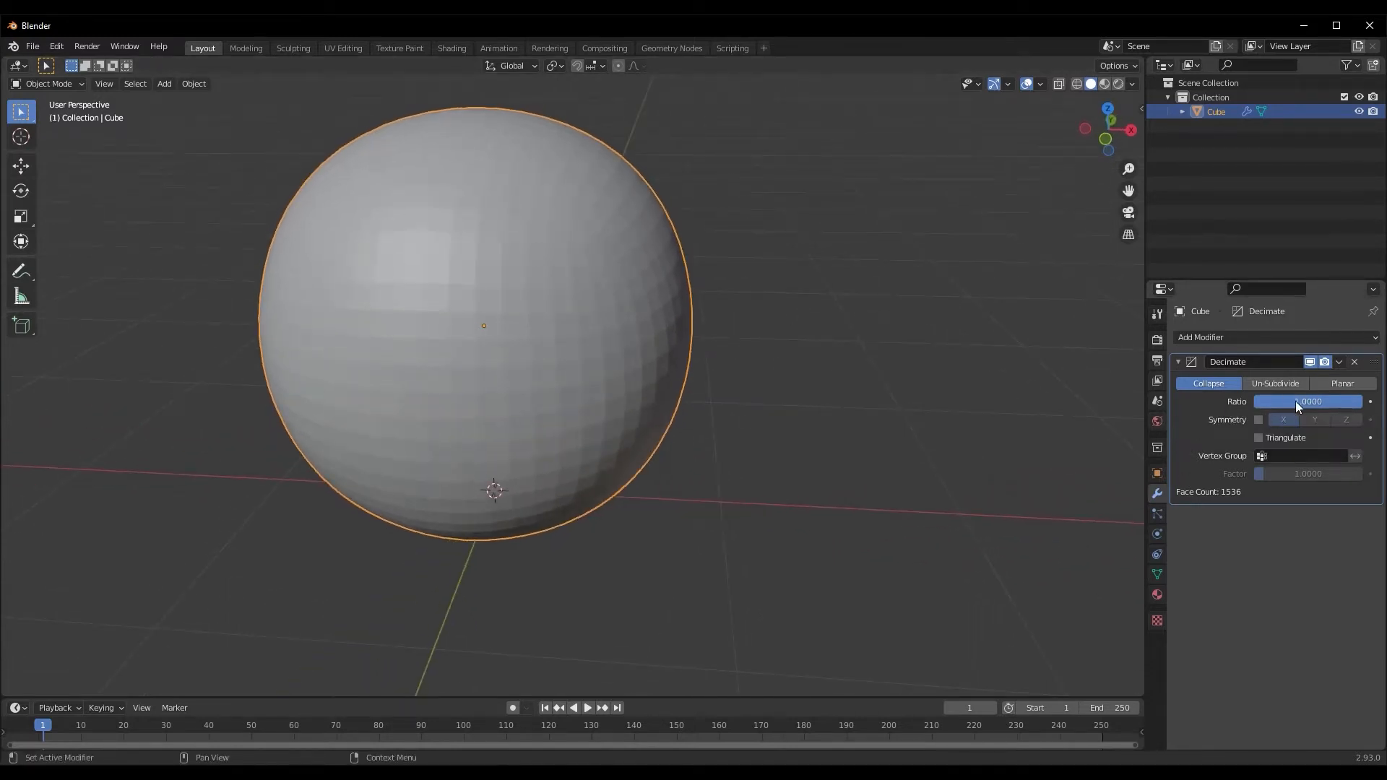
pyautogui.moveTo(477, 494); pyautogui.dragTo(517, 492, button='middle')
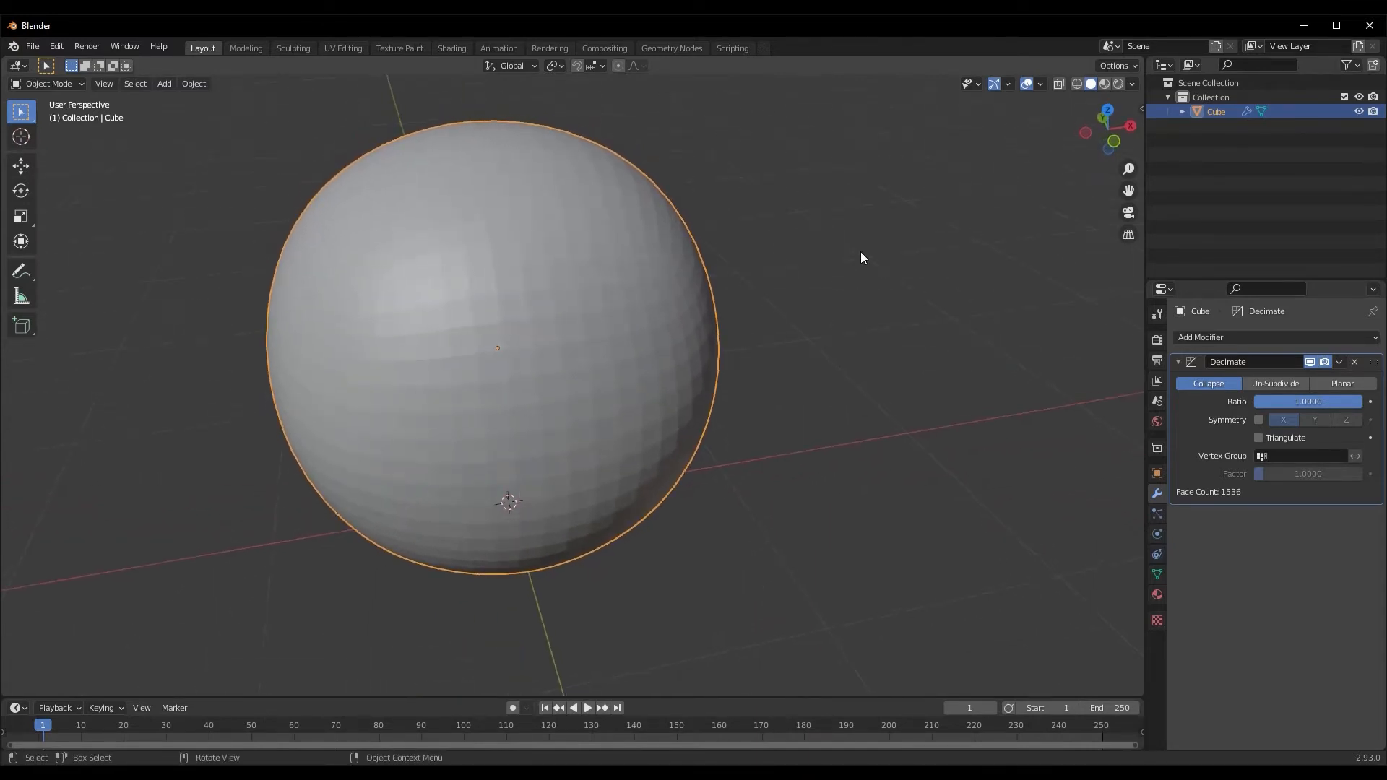
pyautogui.moveTo(604, 420); pyautogui.dragTo(583, 414, button='middle')
pyautogui.scroll(-3, 583, 414)
pyautogui.scroll(5, 543, 418)
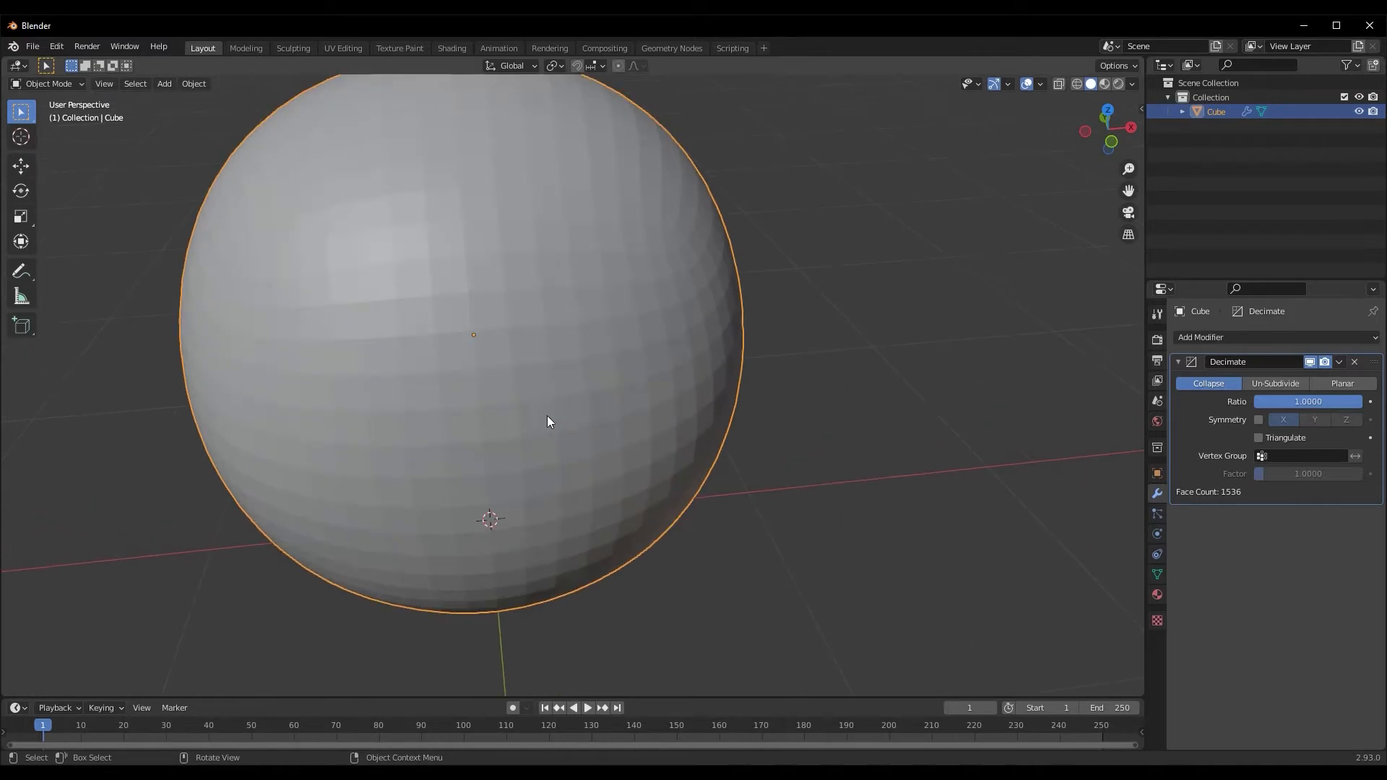
pyautogui.scroll(-3, 526, 399)
pyautogui.moveTo(531, 396); pyautogui.dragTo(567, 387, button='middle')
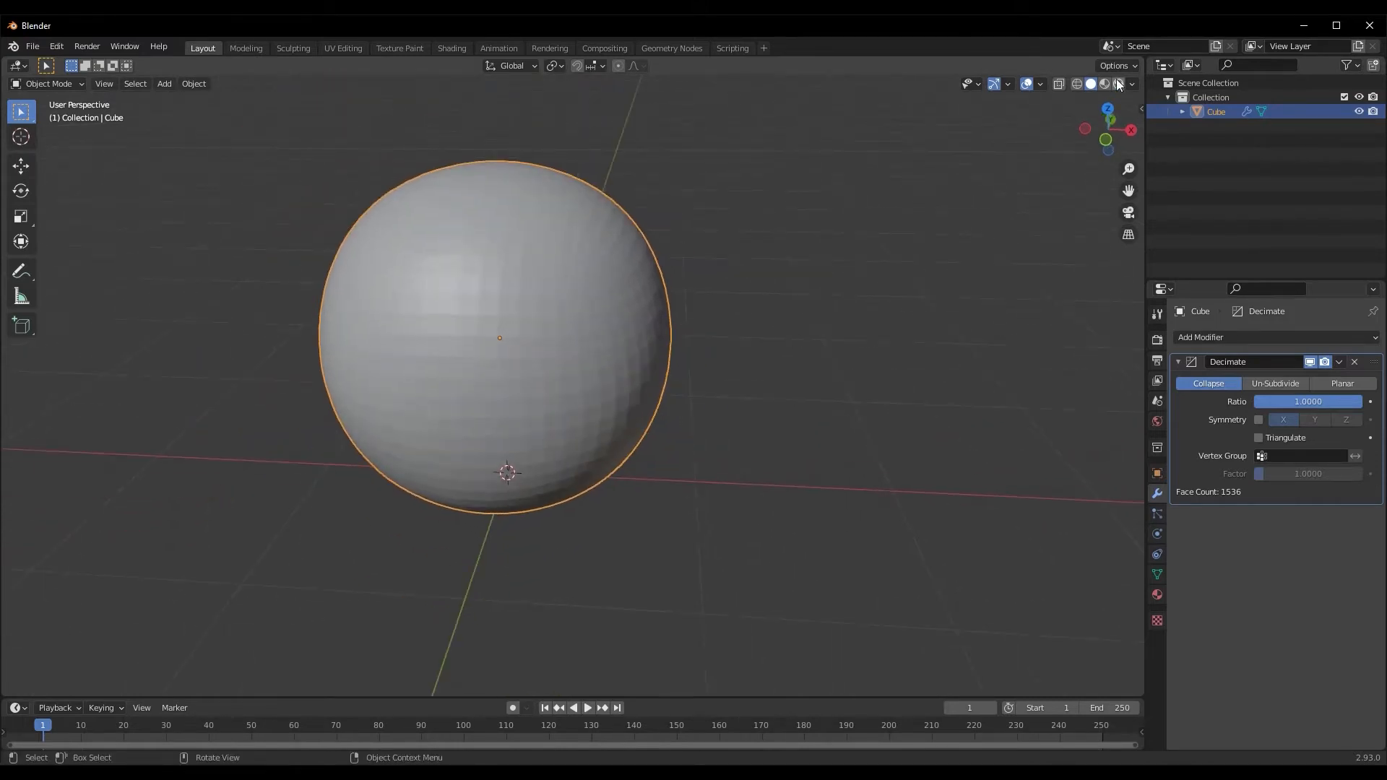
pyautogui.click(1041, 84)
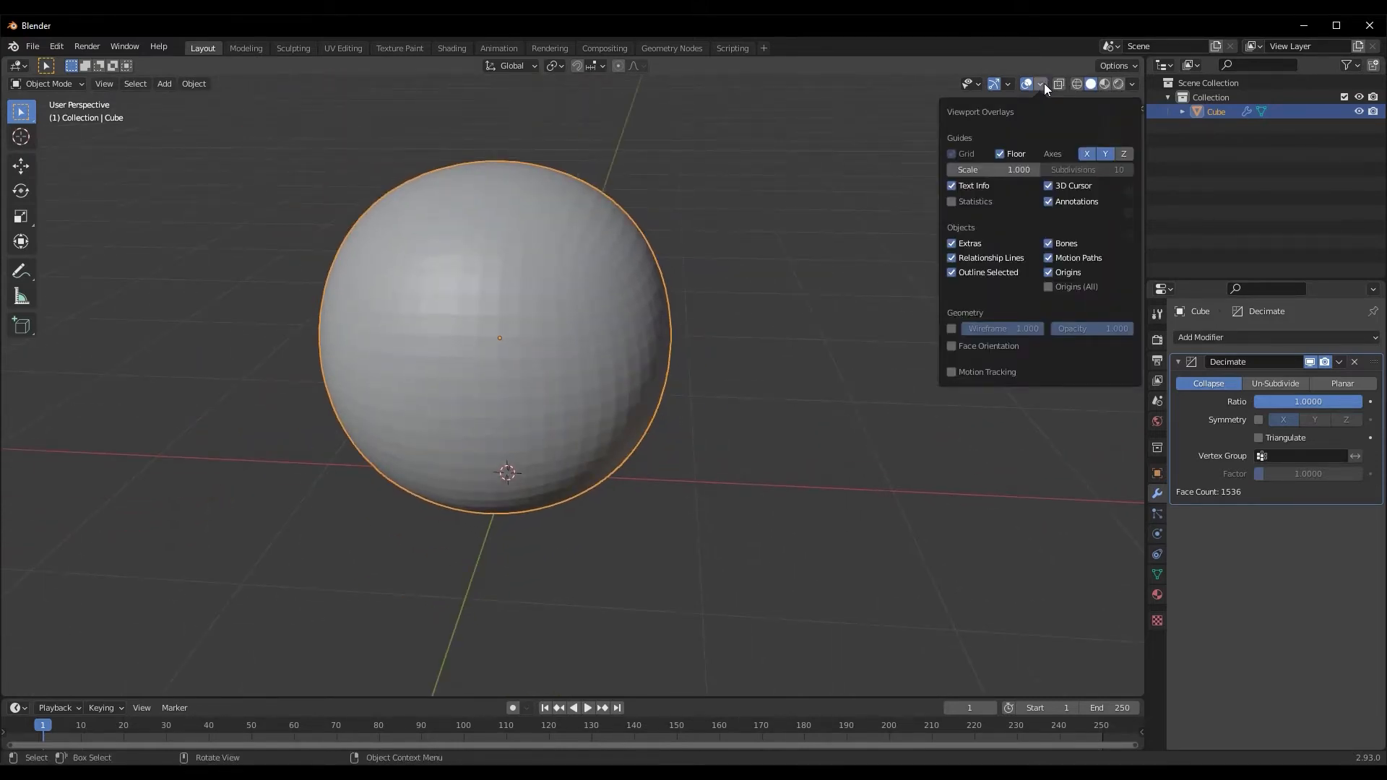
pyautogui.click(952, 329)
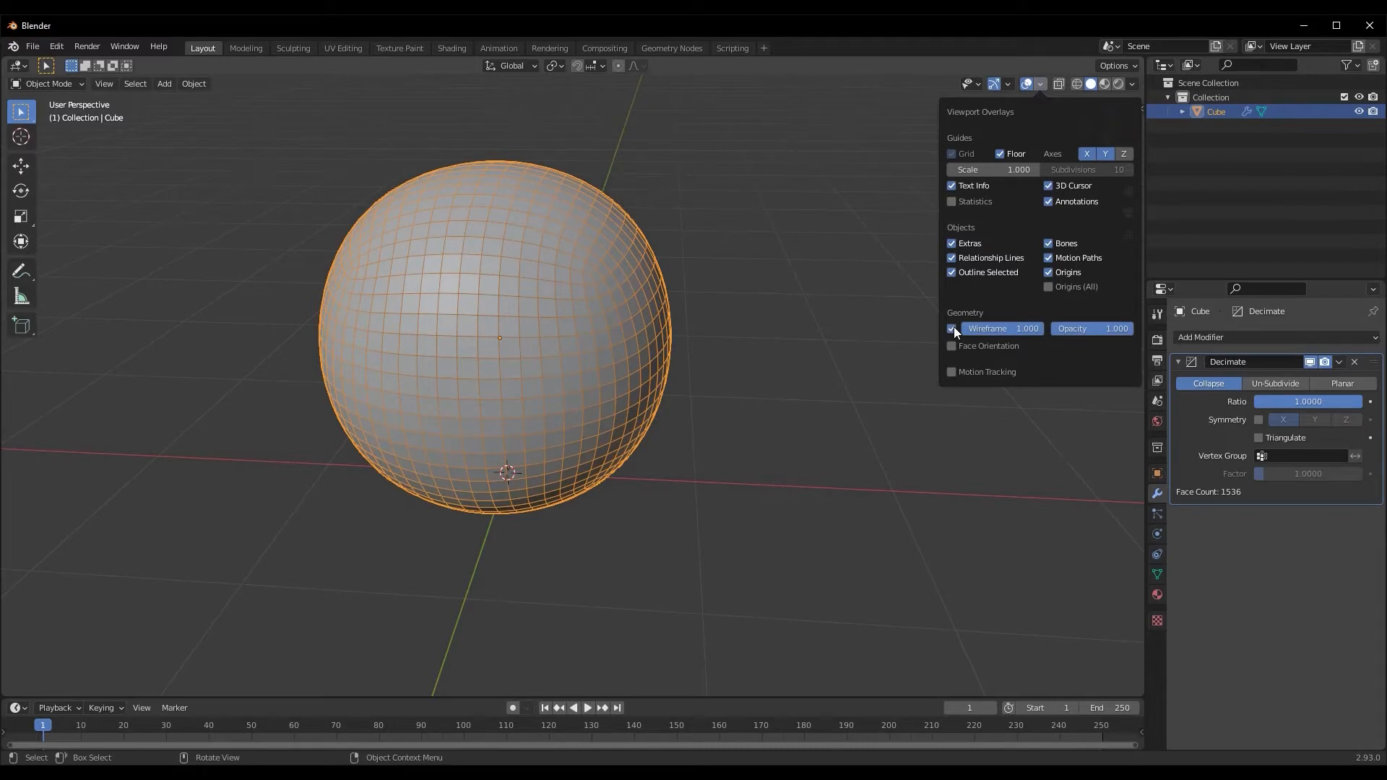
pyautogui.click(1041, 84)
# - Set the Decimate modifier's collapse ratio to 0.5 and inspect the sphere's mesh
pyautogui.moveTo(535, 442); pyautogui.dragTo(561, 429, button='middle')
pyautogui.scroll(3, 588, 409)
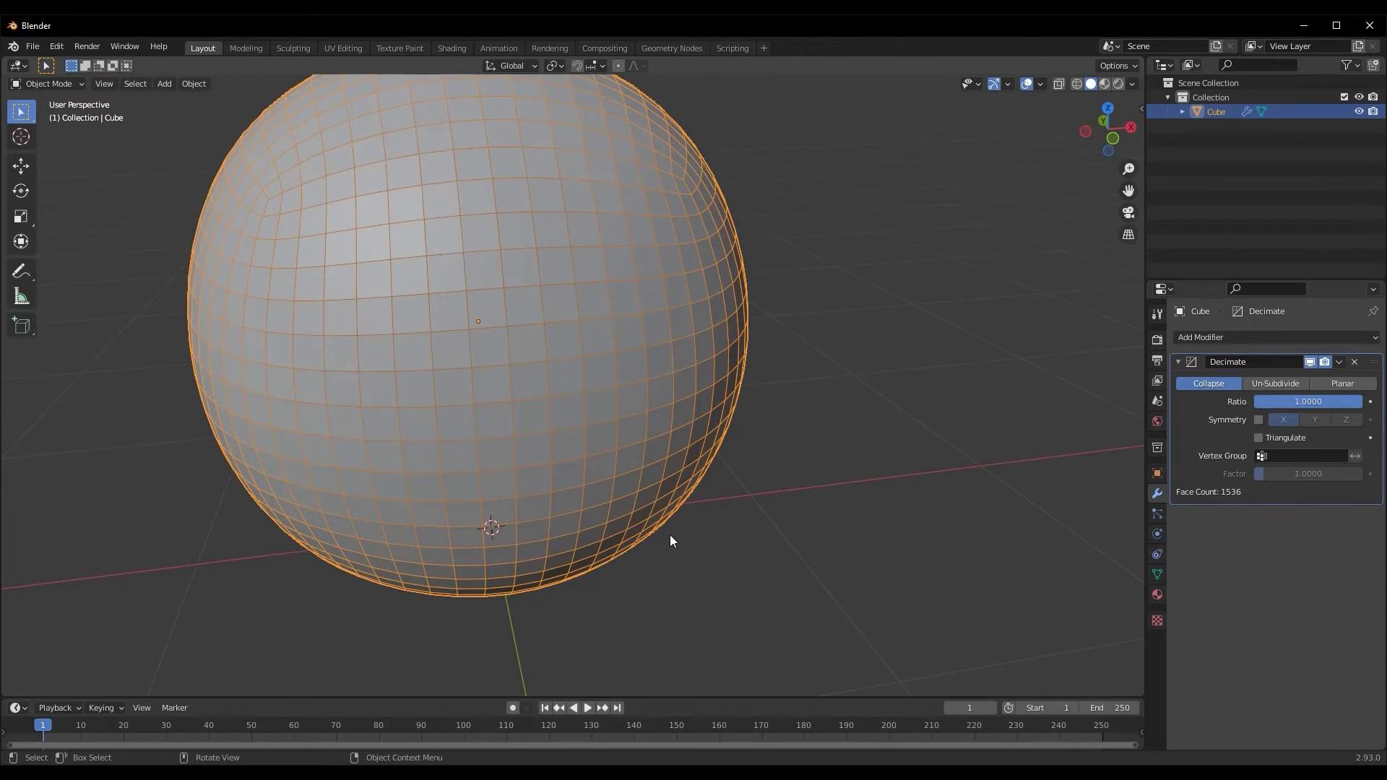
pyautogui.scroll(-1, 669, 534)
pyautogui.moveTo(695, 534); pyautogui.dragTo(677, 536, button='middle')
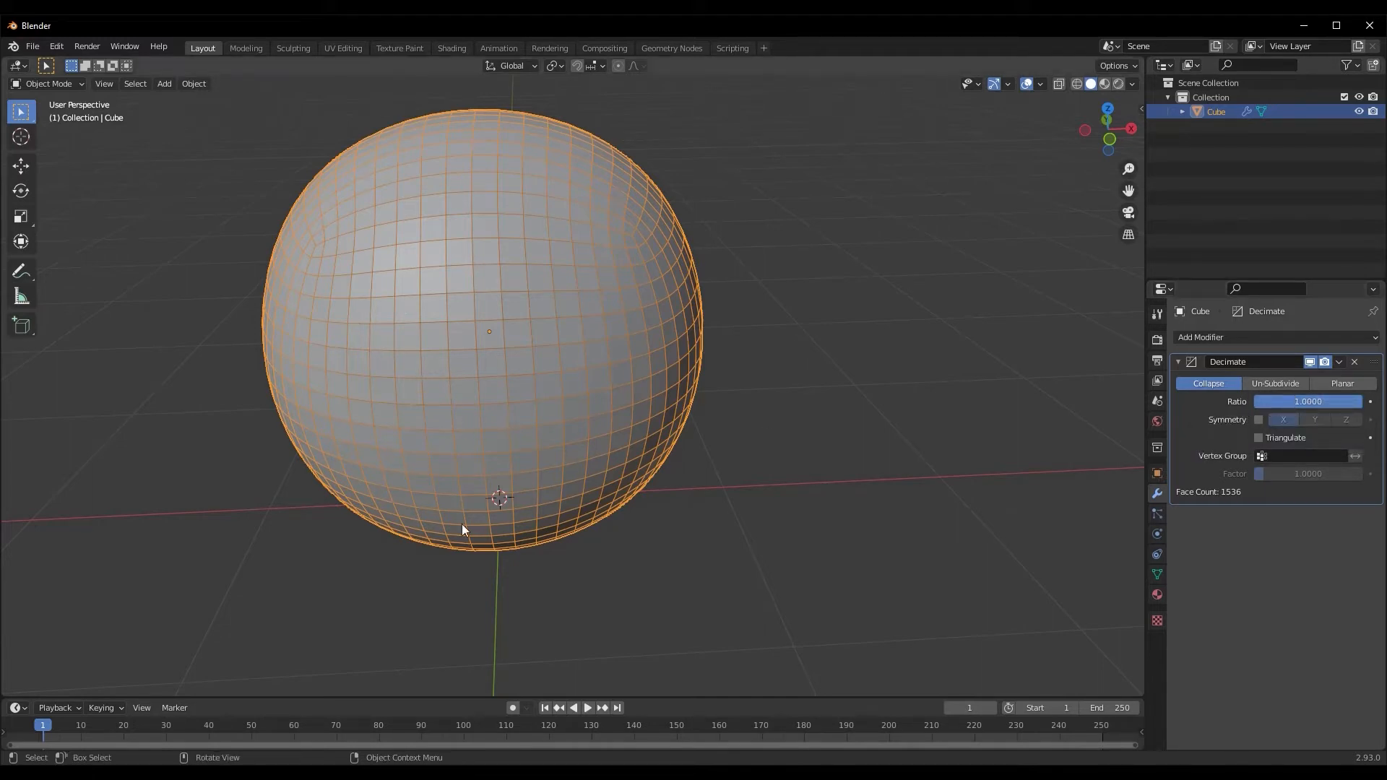
pyautogui.click(1327, 401)
pyautogui.write('.5')
pyautogui.press('Return')
pyautogui.moveTo(607, 430); pyautogui.dragTo(652, 431, button='middle')
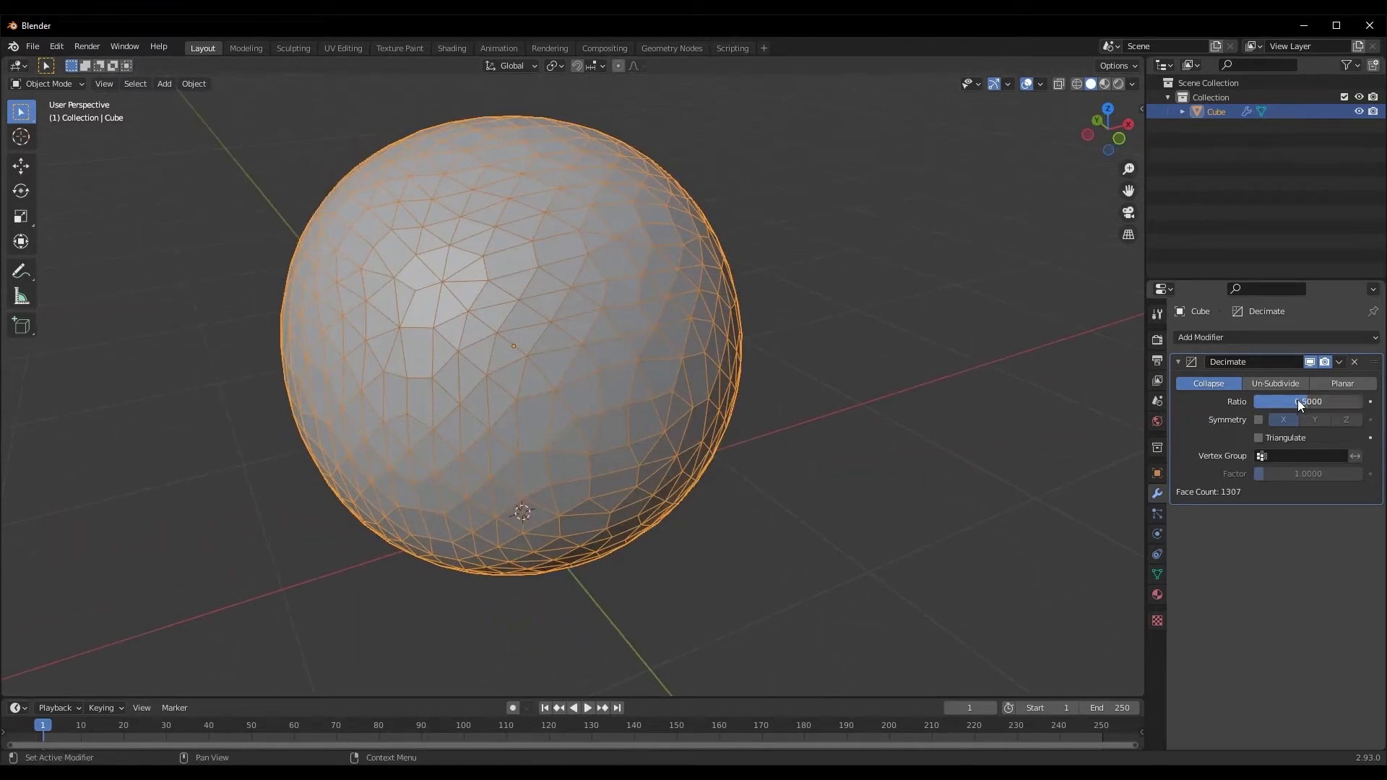
# - Lower the Decimate ratio to 0 and raise it again to about 0.546, inspecting the sphere from several sides
pyautogui.moveTo(1297, 400); pyautogui.dragTo(1207, 398)
pyautogui.moveTo(542, 419)
pyautogui.mouseDown(button='middle')
pyautogui.moveTo(595, 367)
pyautogui.moveTo(521, 419)
pyautogui.moveTo(553, 422)
pyautogui.mouseUp(button='middle')
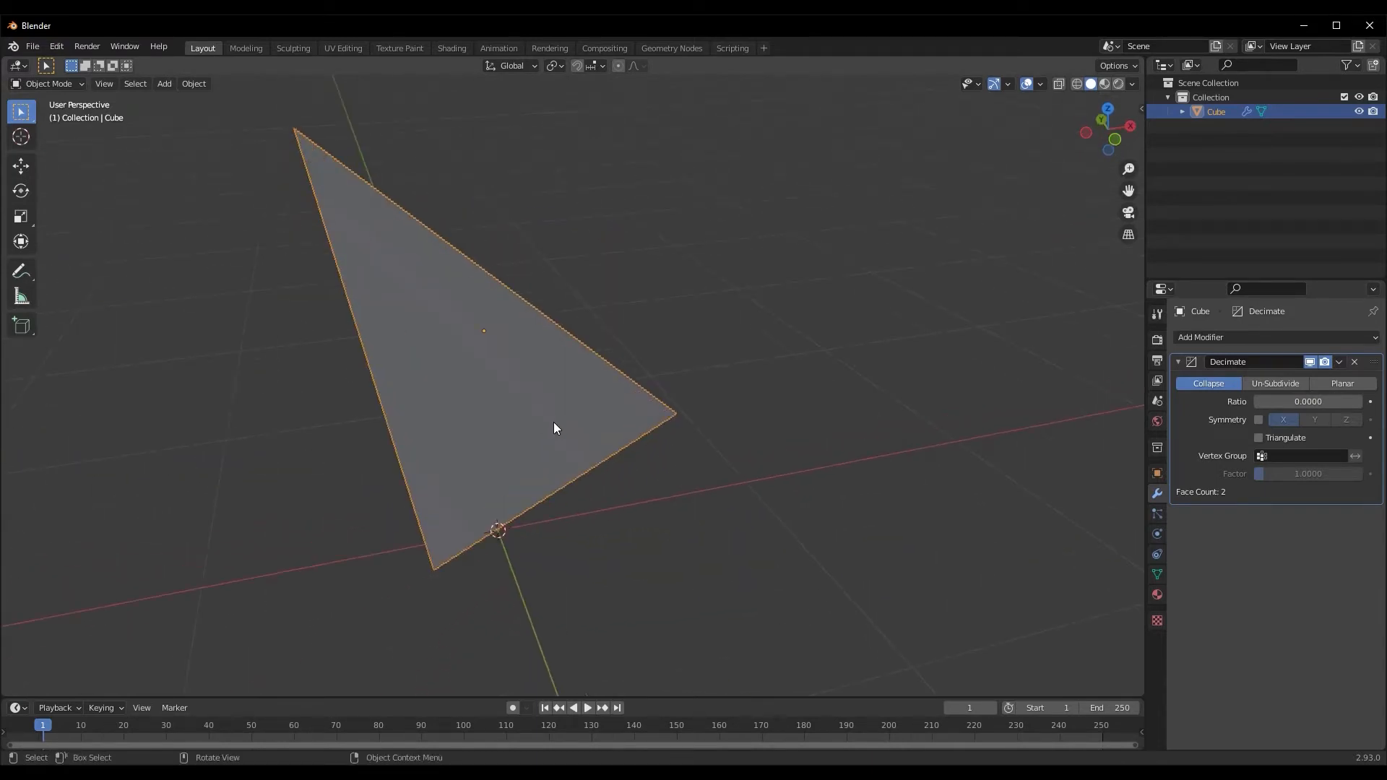
pyautogui.moveTo(1268, 402); pyautogui.dragTo(1308, 401)
pyautogui.moveTo(939, 433); pyautogui.dragTo(809, 464, button='middle')
pyautogui.moveTo(445, 469); pyautogui.dragTo(498, 519, button='middle')
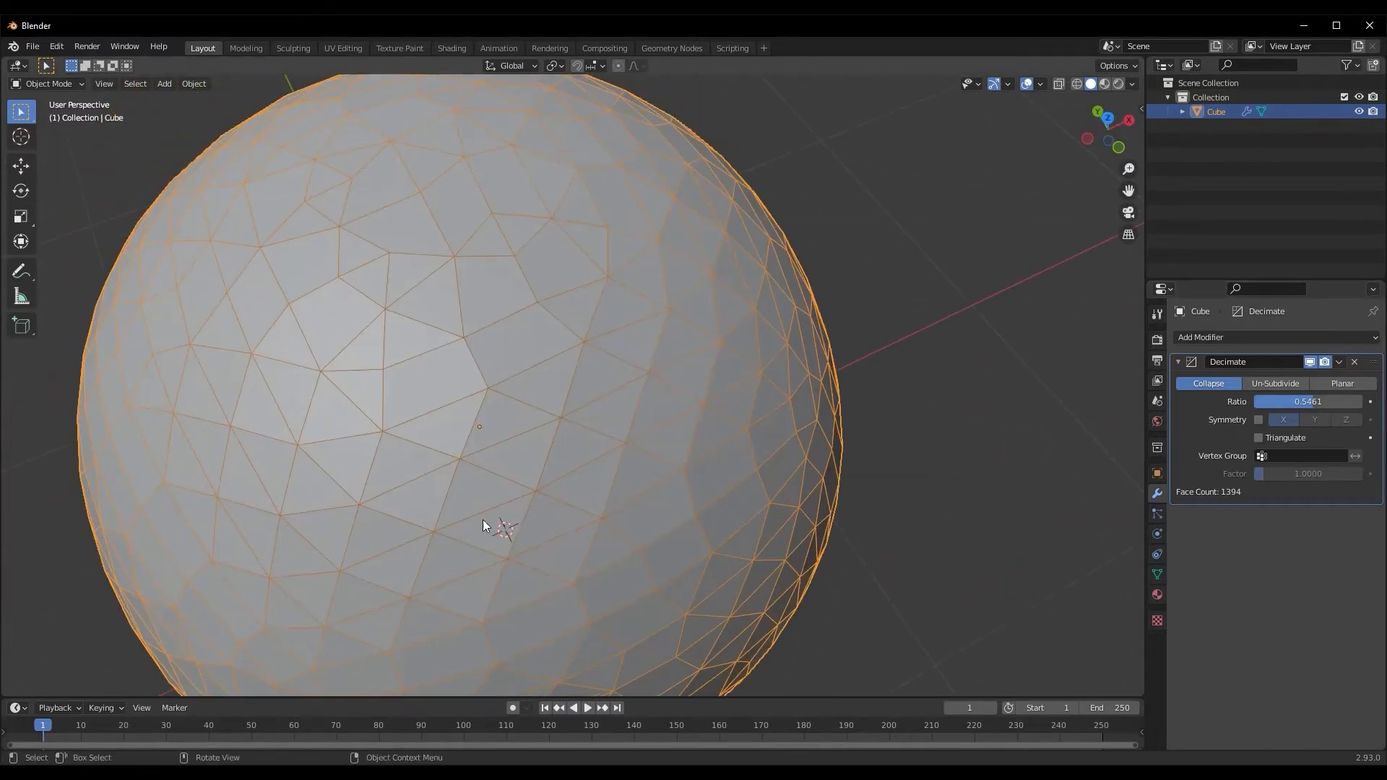
pyautogui.scroll(4, 497, 517)
pyautogui.scroll(-5, 444, 509)
pyautogui.moveTo(540, 442); pyautogui.dragTo(566, 352, button='middle')
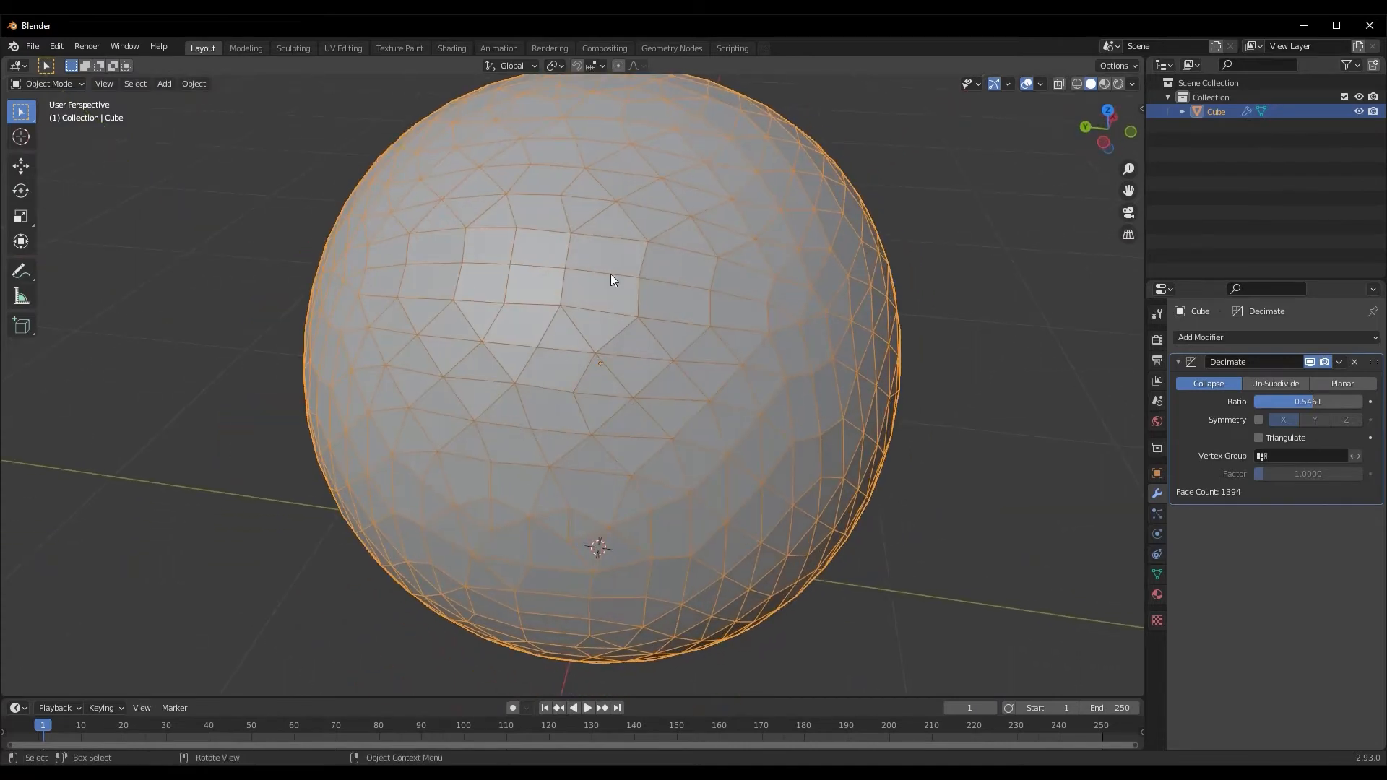
pyautogui.moveTo(720, 177); pyautogui.dragTo(656, 177, button='middle')
pyautogui.scroll(-3, 635, 189)
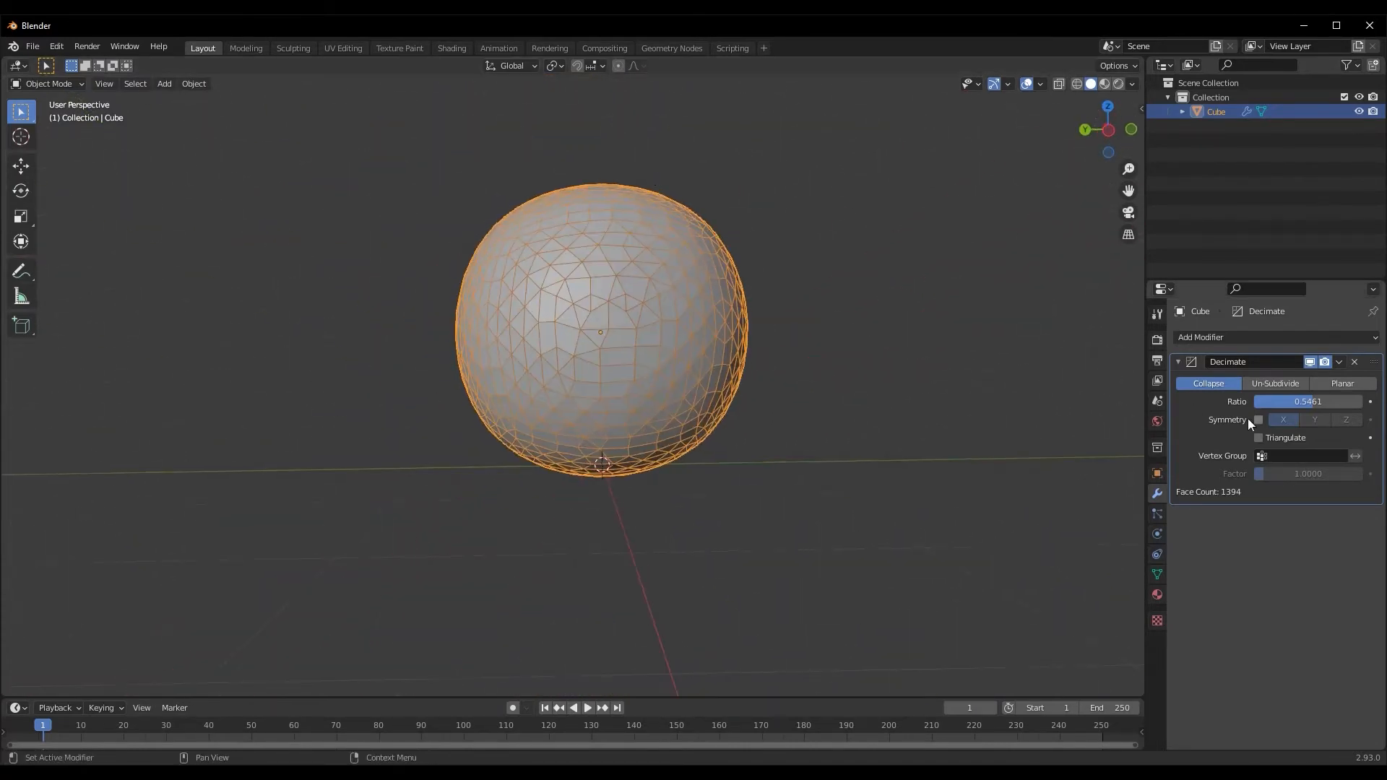
# - Reduce the Decimate ratio gradually, first to 0.375 and on down to about 0.138, checking the sphere's mesh
pyautogui.moveTo(1300, 402); pyautogui.dragTo(1277, 402)
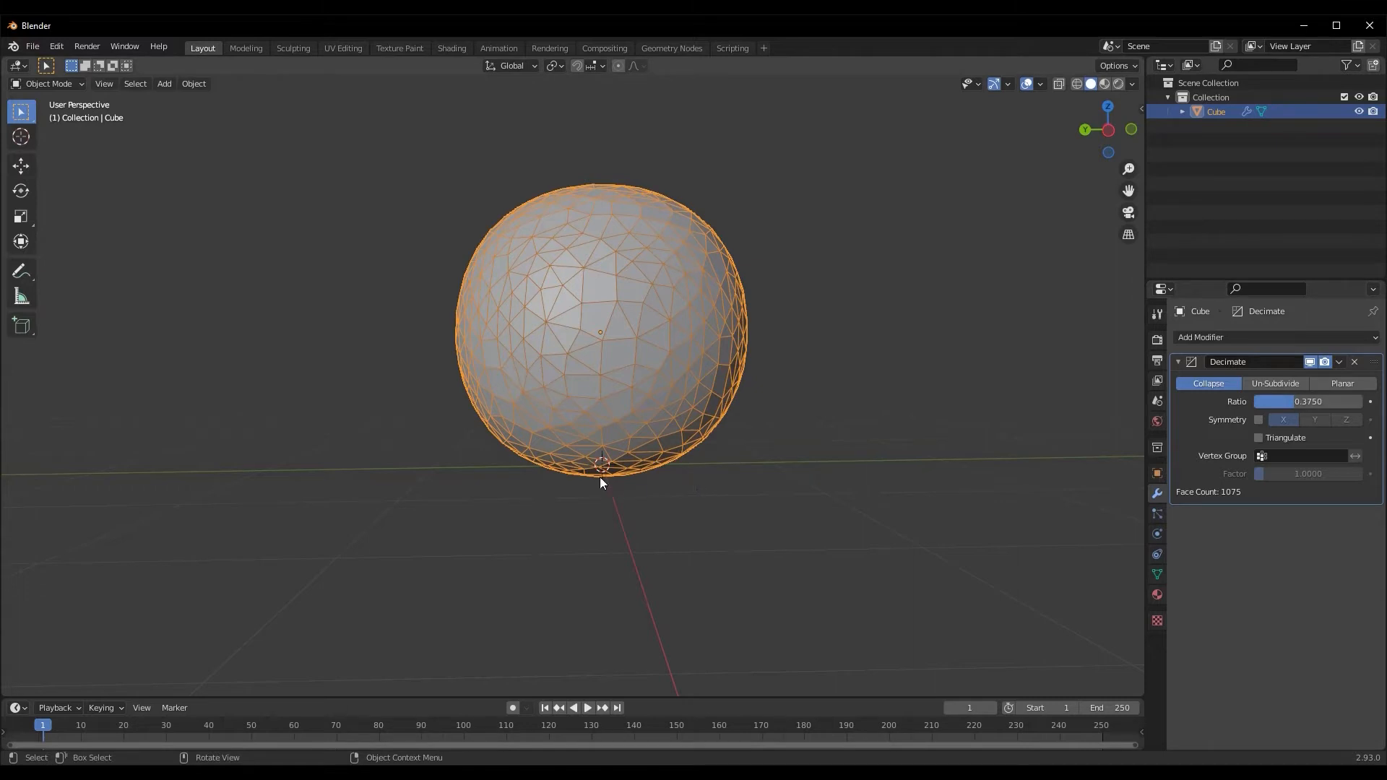
pyautogui.scroll(3, 599, 477)
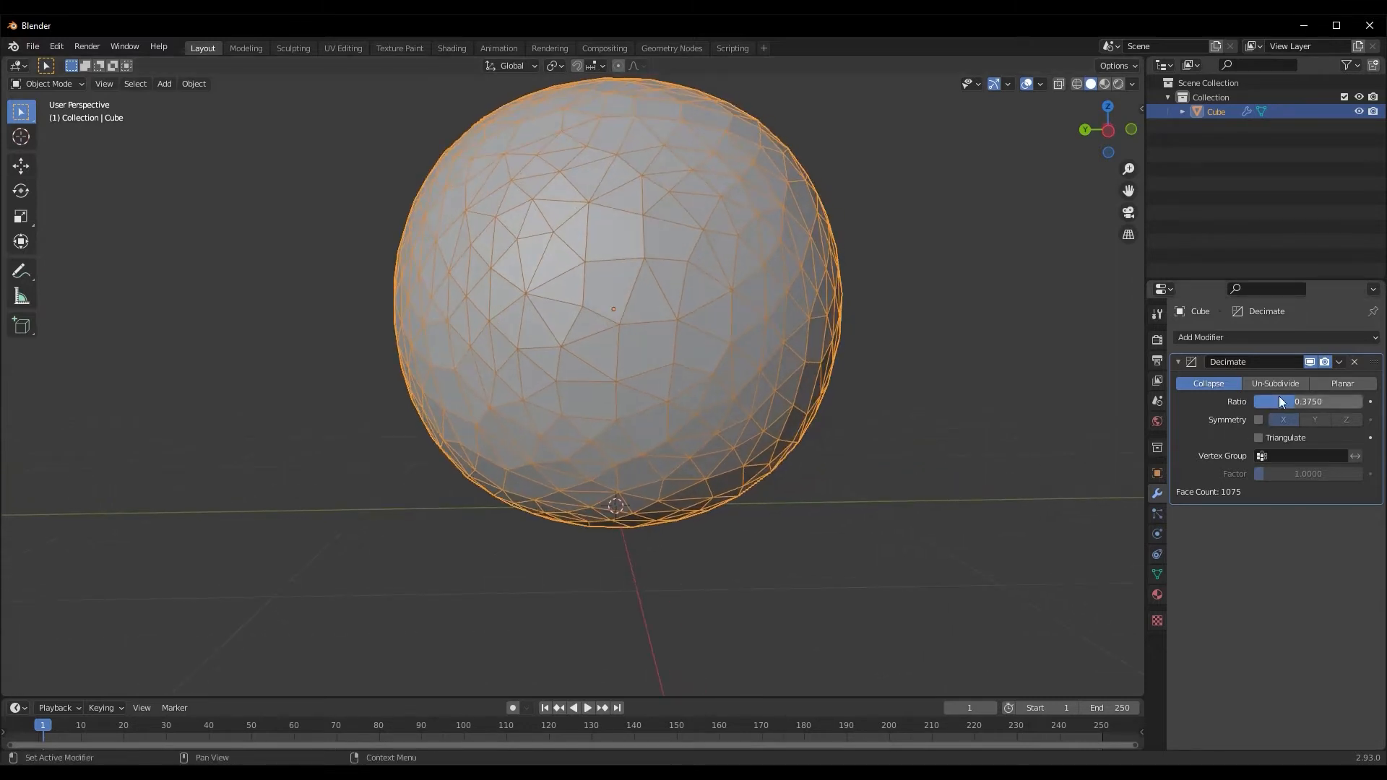
pyautogui.moveTo(1289, 401); pyautogui.dragTo(1272, 404)
pyautogui.moveTo(800, 432); pyautogui.dragTo(517, 477, button='middle')
pyautogui.scroll(3, 626, 510)
pyautogui.scroll(-5, 624, 510)
pyautogui.scroll(2, 516, 471)
pyautogui.moveTo(471, 403); pyautogui.dragTo(645, 428, button='middle')
pyautogui.scroll(-2, 543, 418)
pyautogui.moveTo(1269, 402); pyautogui.dragTo(1264, 432)
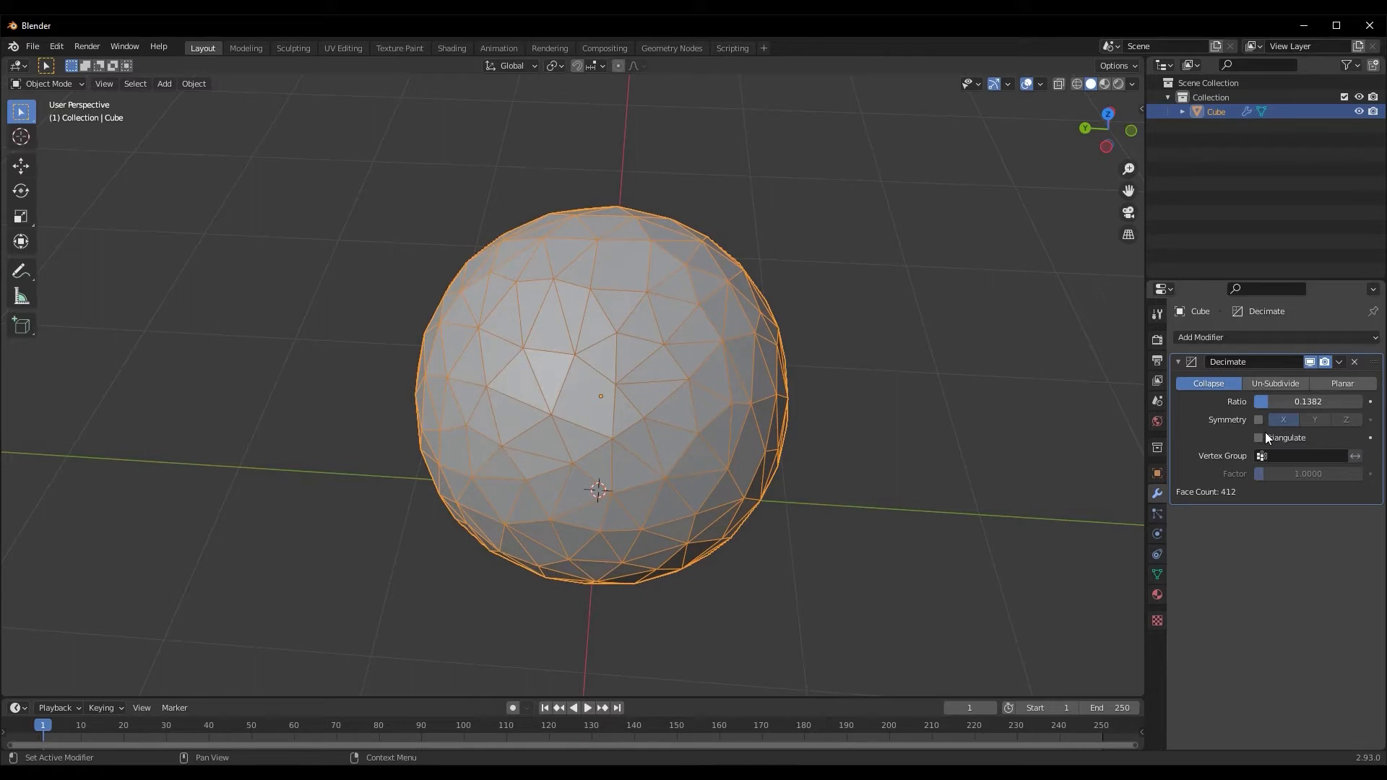
pyautogui.moveTo(663, 502); pyautogui.dragTo(588, 444, button='middle')
pyautogui.scroll(2, 588, 443)
# - Set the Decimate modifier's collapse ratio to exactly 0.1
pyautogui.click(1269, 401)
pyautogui.write('0.1')
pyautogui.press('Return')
pyautogui.moveTo(705, 384); pyautogui.dragTo(650, 390, button='middle')
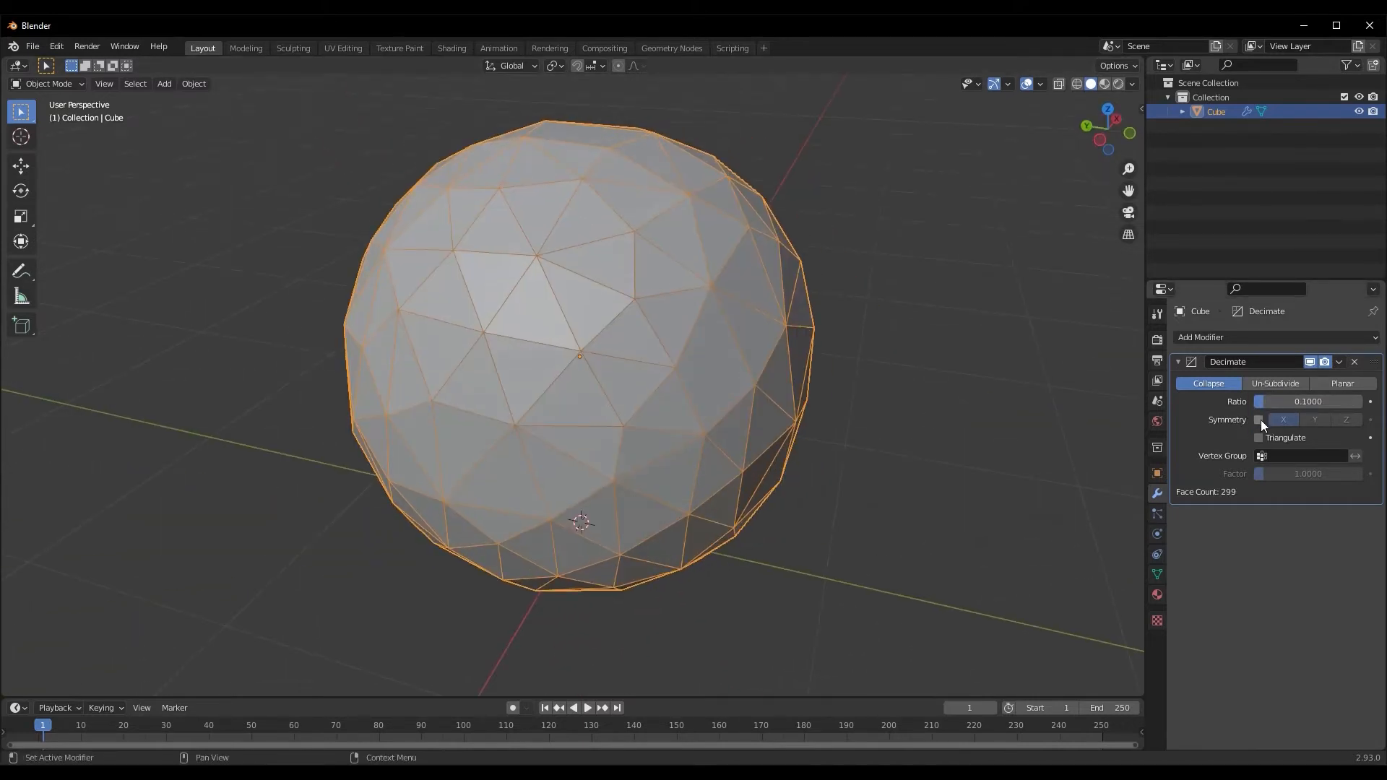
# - Enable the Decimate modifier's symmetry on the X axis and inspect the sphere's two halves
pyautogui.click(1259, 419)
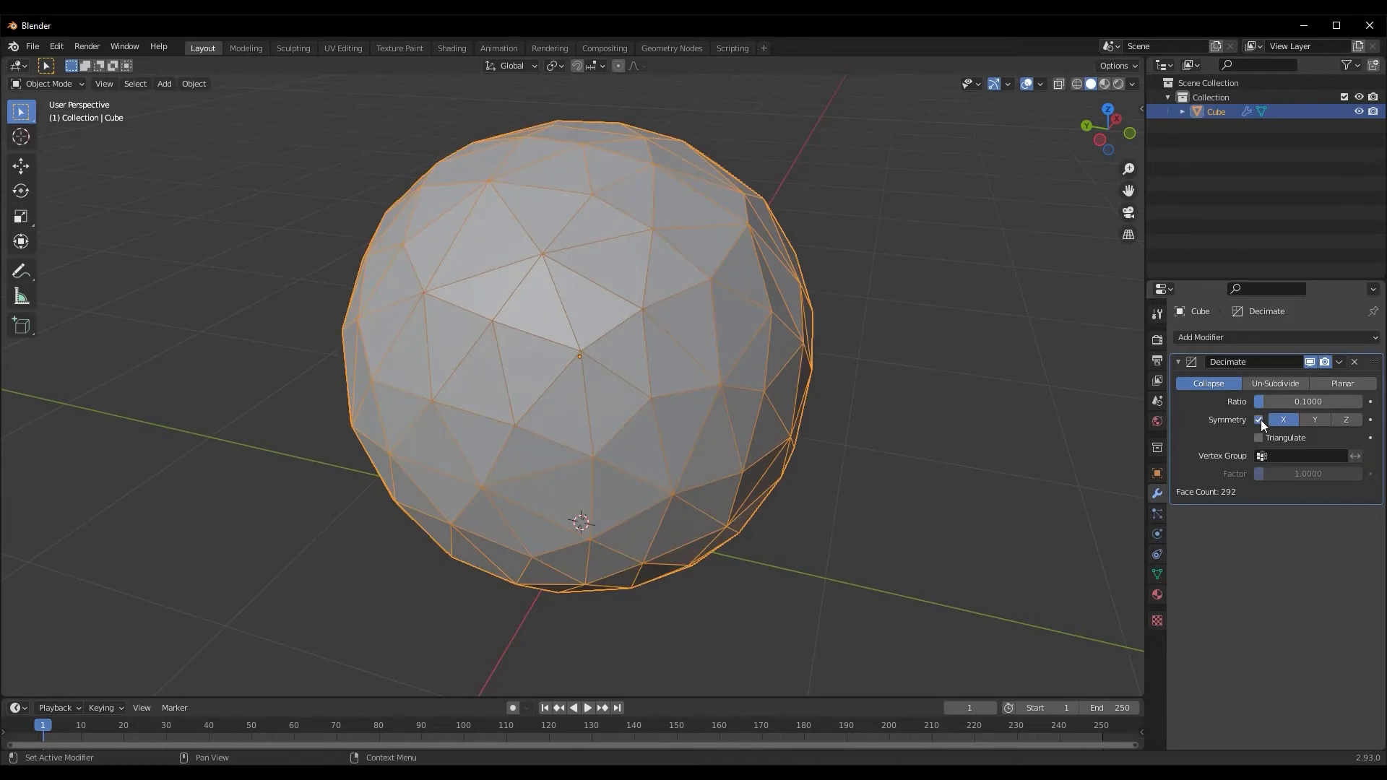
pyautogui.moveTo(826, 465); pyautogui.dragTo(712, 451, button='middle')
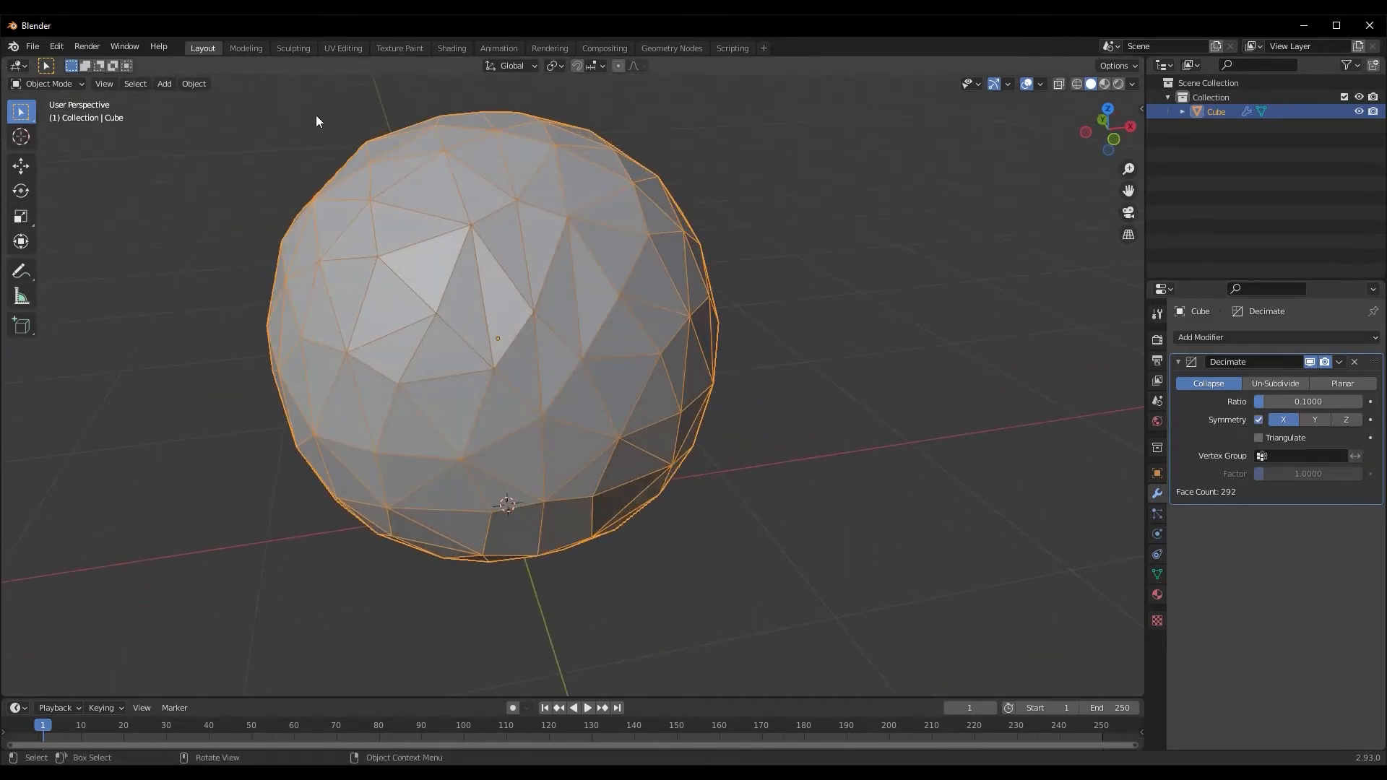
pyautogui.moveTo(193, 153); pyautogui.dragTo(458, 517)
pyautogui.moveTo(532, 568); pyautogui.dragTo(424, 559, button='middle')
pyautogui.moveTo(725, 158); pyautogui.dragTo(577, 482)
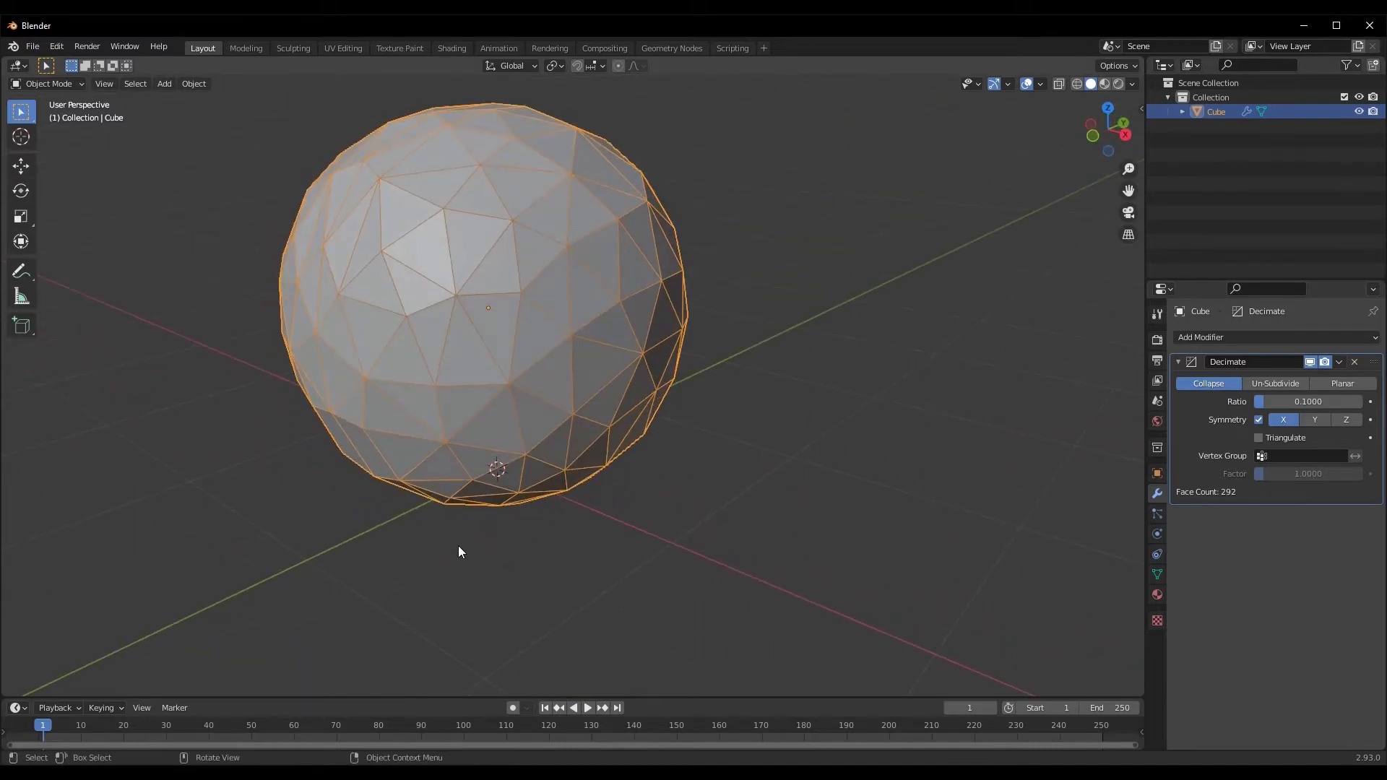
pyautogui.moveTo(460, 545); pyautogui.dragTo(546, 569, button='middle')
pyautogui.scroll(1, 548, 569)
# - Switch the Decimate modifier's symmetry axis to Y and check the sphere from several sides
pyautogui.click(1314, 419)
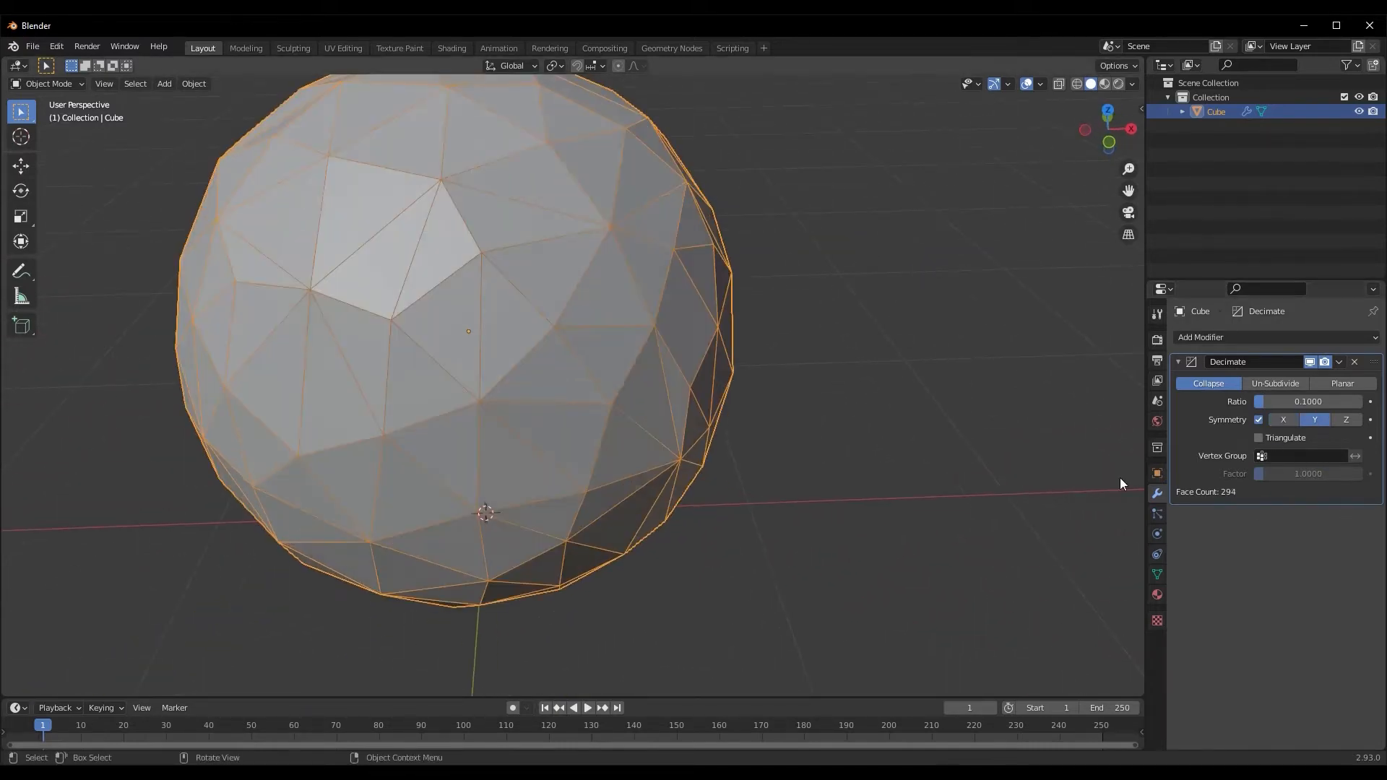
pyautogui.scroll(-1, 703, 466)
pyautogui.scroll(-3, 661, 463)
pyautogui.moveTo(660, 462); pyautogui.dragTo(603, 474, button='middle')
pyautogui.moveTo(570, 390); pyautogui.dragTo(686, 416, button='middle')
# - Switch the Decimate modifier's symmetry axis to Z and examine the resulting mesh
pyautogui.click(1346, 420)
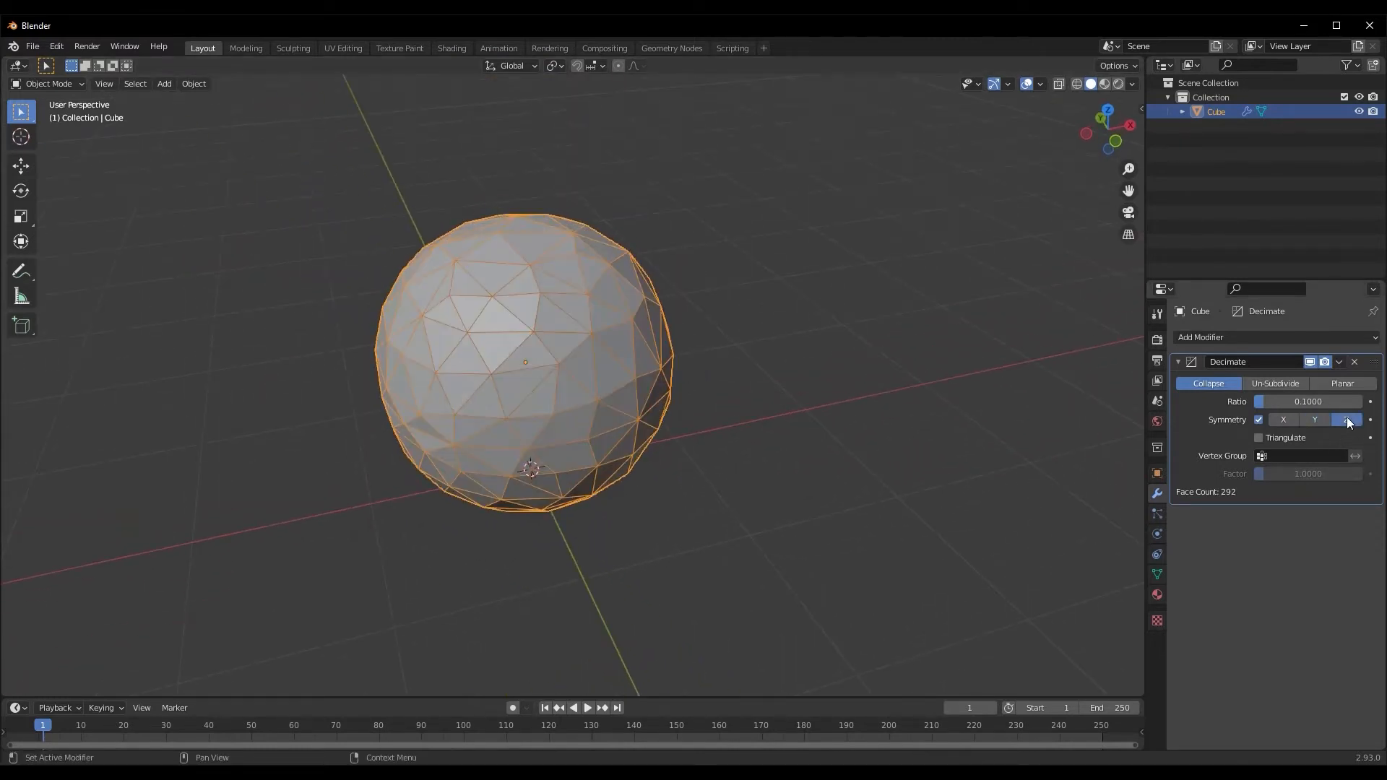
pyautogui.moveTo(538, 538); pyautogui.dragTo(477, 523, button='middle')
pyautogui.scroll(1, 425, 437)
pyautogui.moveTo(425, 438); pyautogui.dragTo(520, 434, button='middle')
pyautogui.scroll(-2, 463, 448)
# - Compare the X, Y and Z symmetry axes in turn, return to X, and inspect the sphere up close
pyautogui.click(1286, 420)
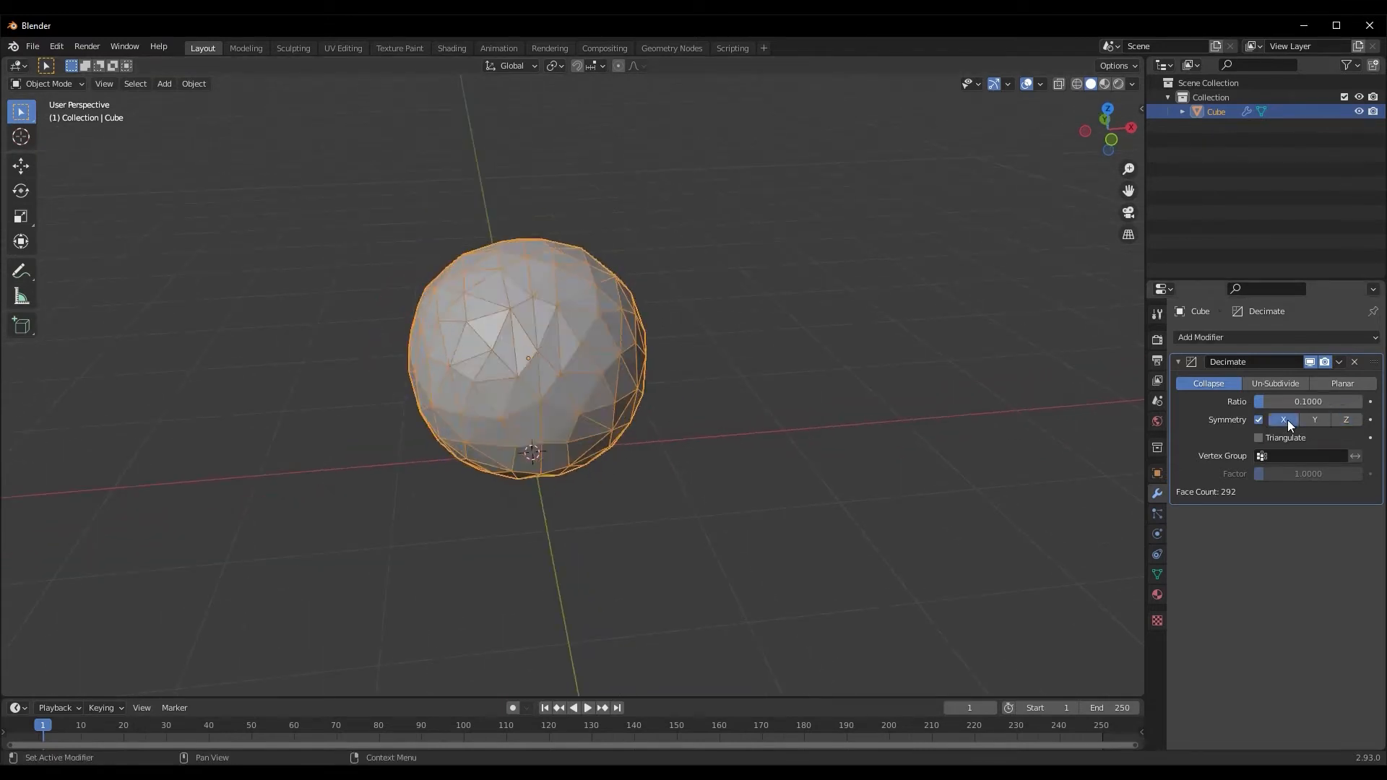
pyautogui.click(1312, 421)
pyautogui.click(1342, 422)
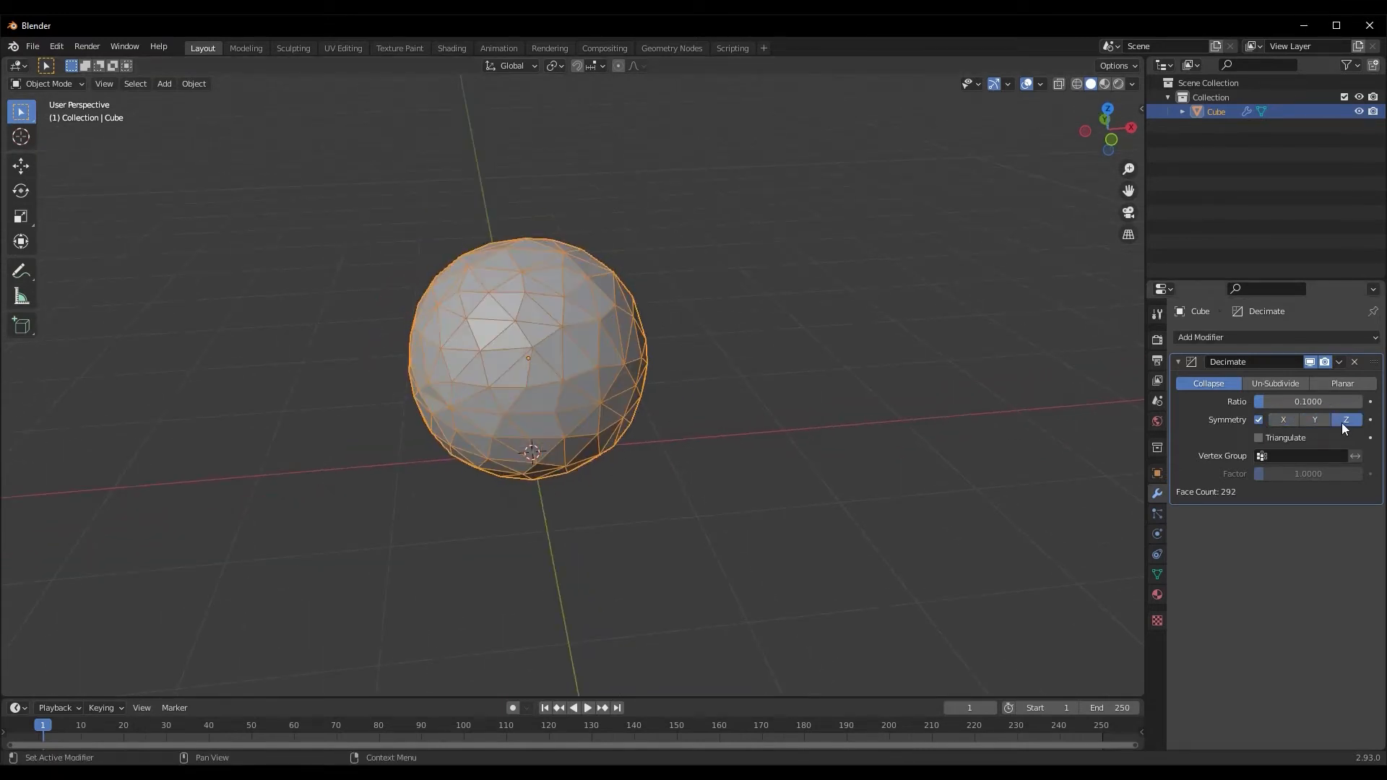
pyautogui.click(1286, 416)
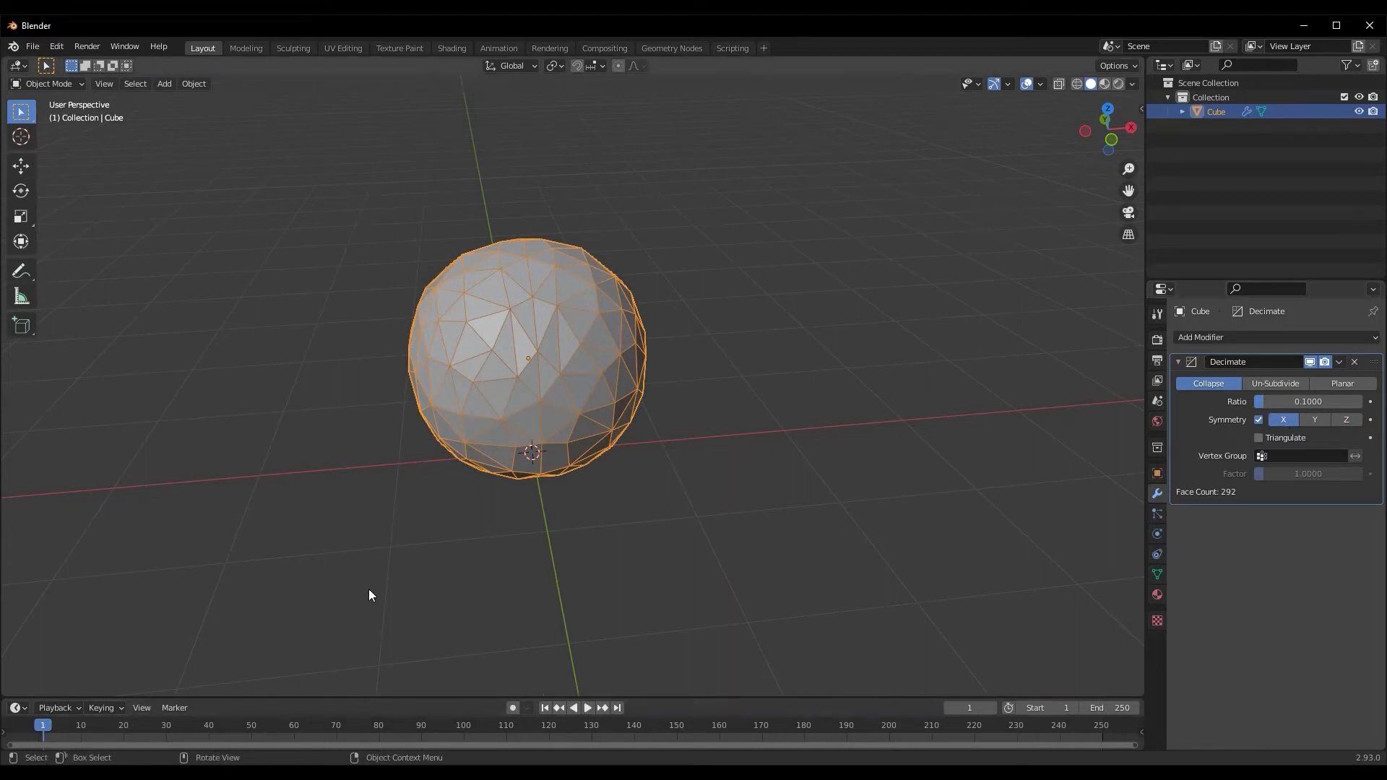
pyautogui.moveTo(368, 590); pyautogui.dragTo(362, 530, button='middle')
pyautogui.scroll(3, 466, 445)
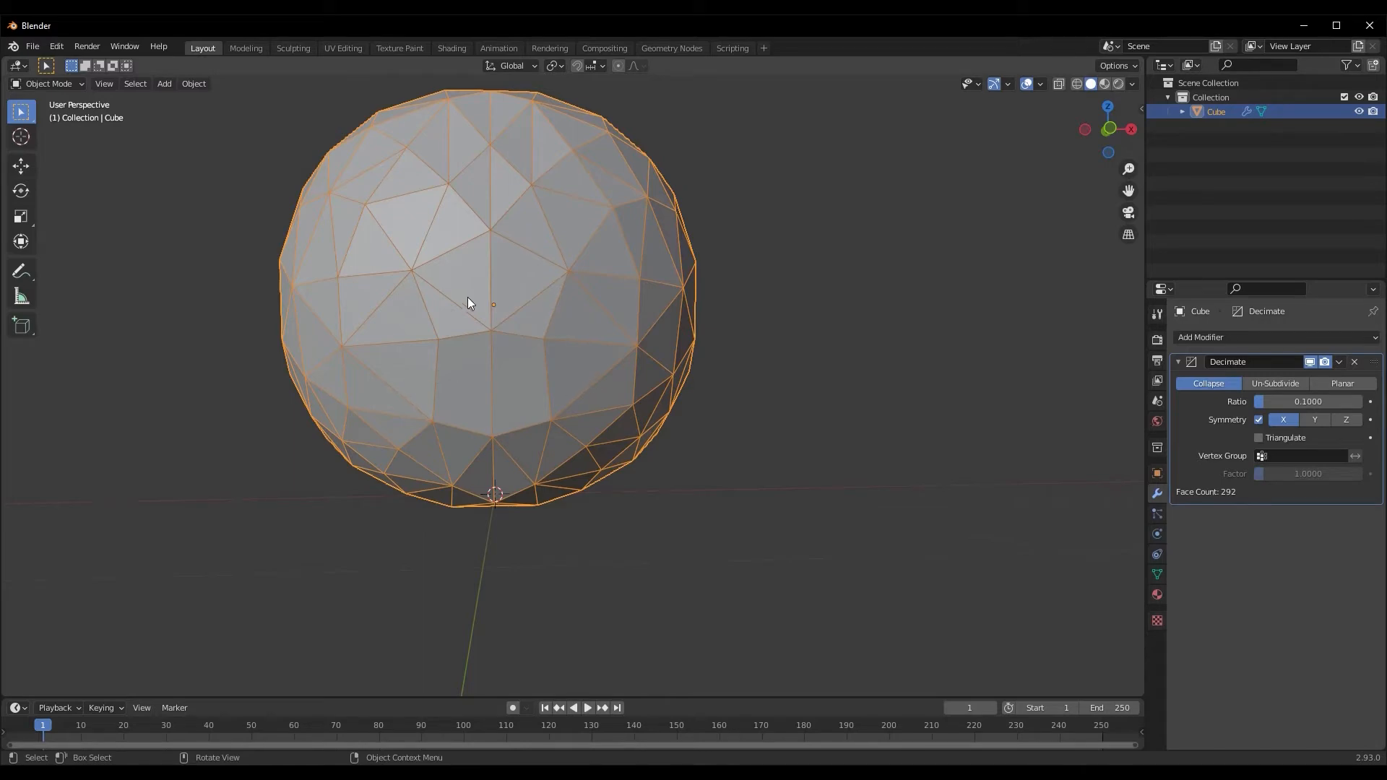
pyautogui.moveTo(494, 205); pyautogui.dragTo(547, 319, button='middle')
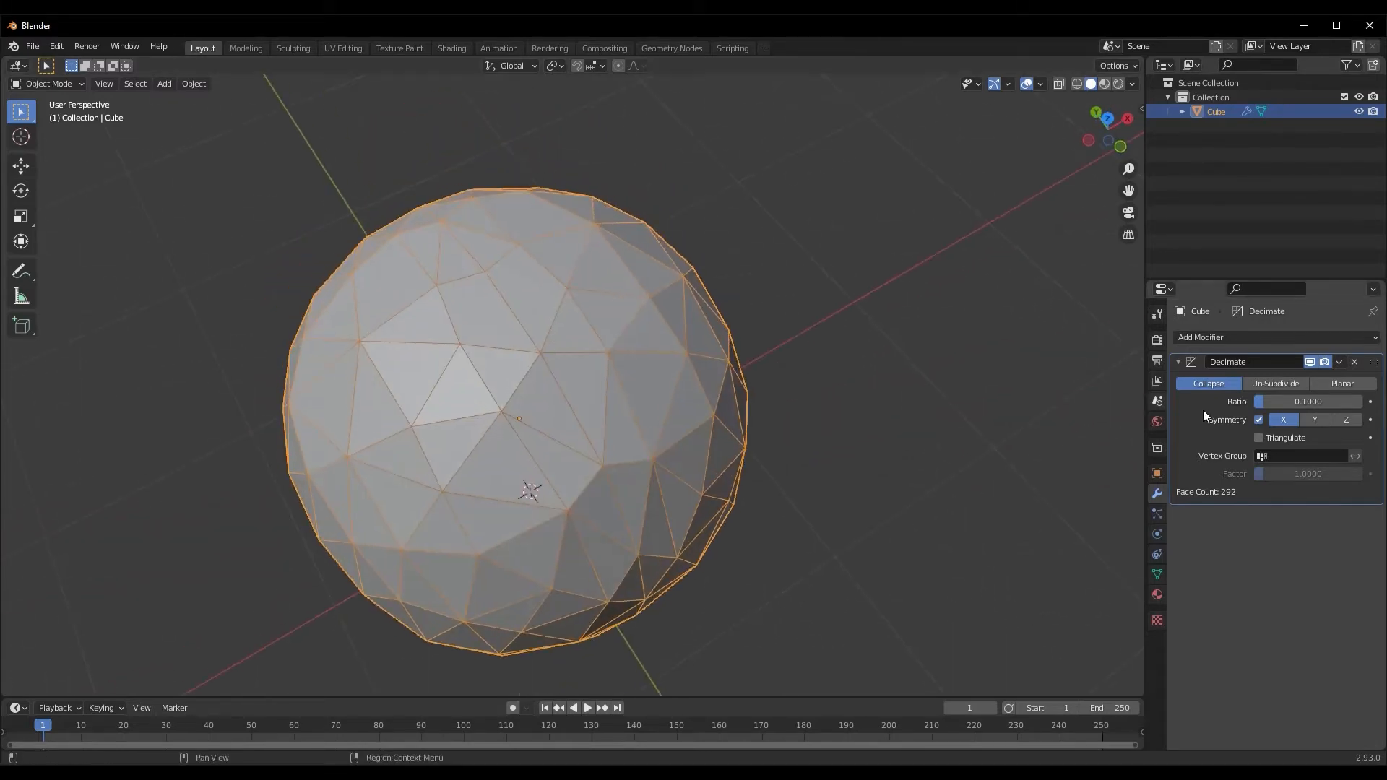
# - Turn off the Decimate modifier's symmetry, enable Triangulate, and inspect the triangulated faces around the sphere
pyautogui.click(1258, 419)
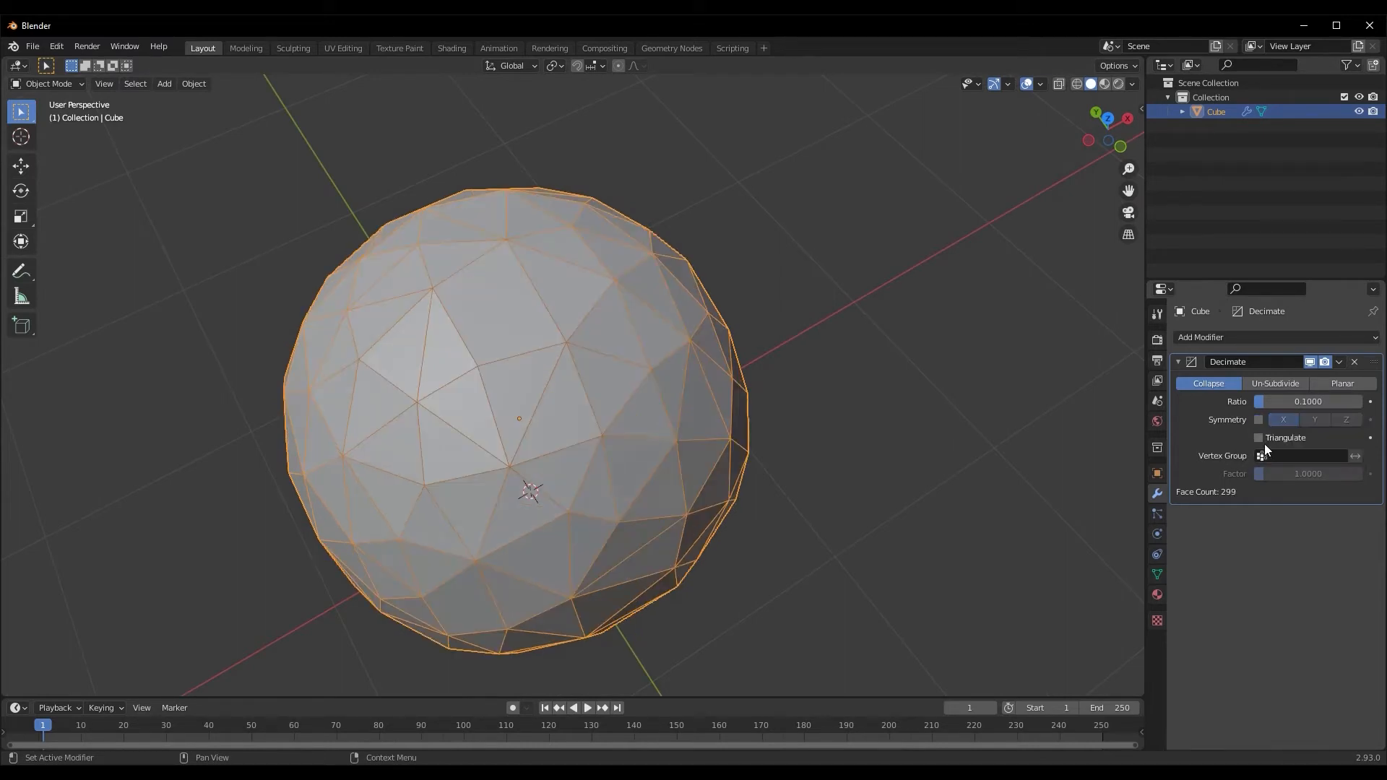
pyautogui.click(1259, 439)
pyautogui.moveTo(593, 571); pyautogui.dragTo(542, 497, button='middle')
pyautogui.scroll(3, 565, 537)
pyautogui.scroll(-4, 598, 507)
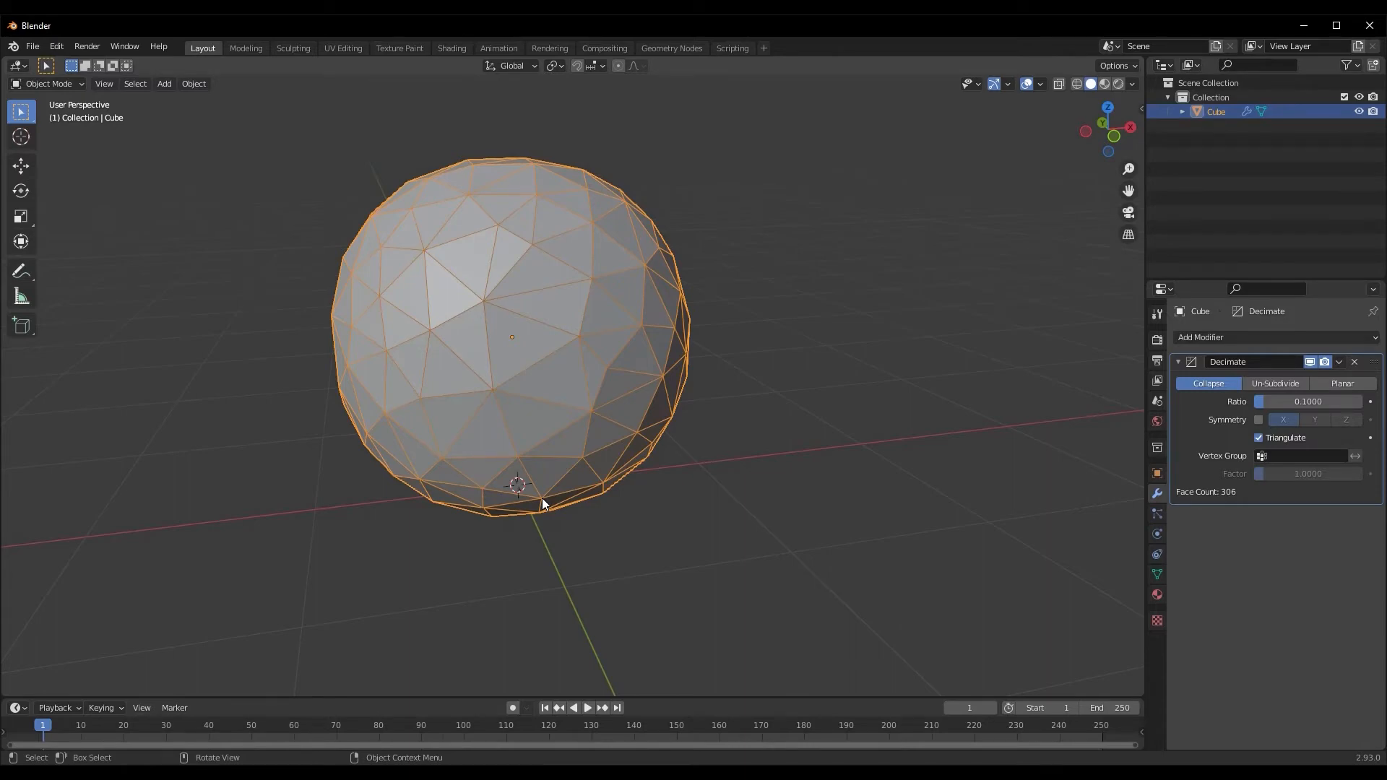
pyautogui.scroll(3, 544, 496)
pyautogui.moveTo(545, 496); pyautogui.dragTo(632, 470, button='middle')
pyautogui.scroll(-3, 489, 457)
pyautogui.scroll(3, 579, 424)
pyautogui.moveTo(578, 424); pyautogui.dragTo(591, 419, button='middle')
pyautogui.moveTo(851, 451); pyautogui.dragTo(715, 465, button='middle')
pyautogui.scroll(-2, 796, 452)
# - Raise the Decimate ratio to about 0.574 and inspect the triangulated sphere
pyautogui.moveTo(1273, 403); pyautogui.dragTo(1318, 395)
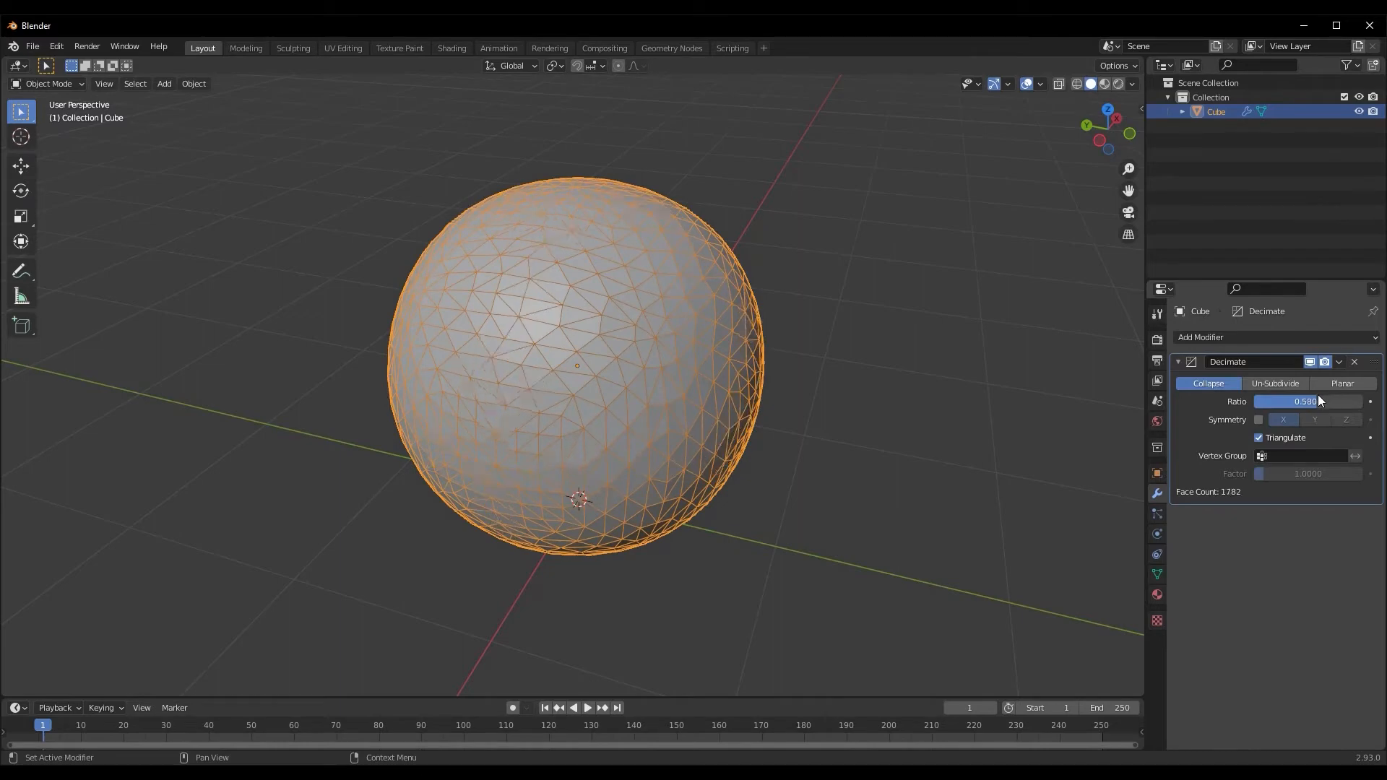
pyautogui.moveTo(323, 504); pyautogui.dragTo(380, 465, button='middle')
pyautogui.scroll(4, 400, 448)
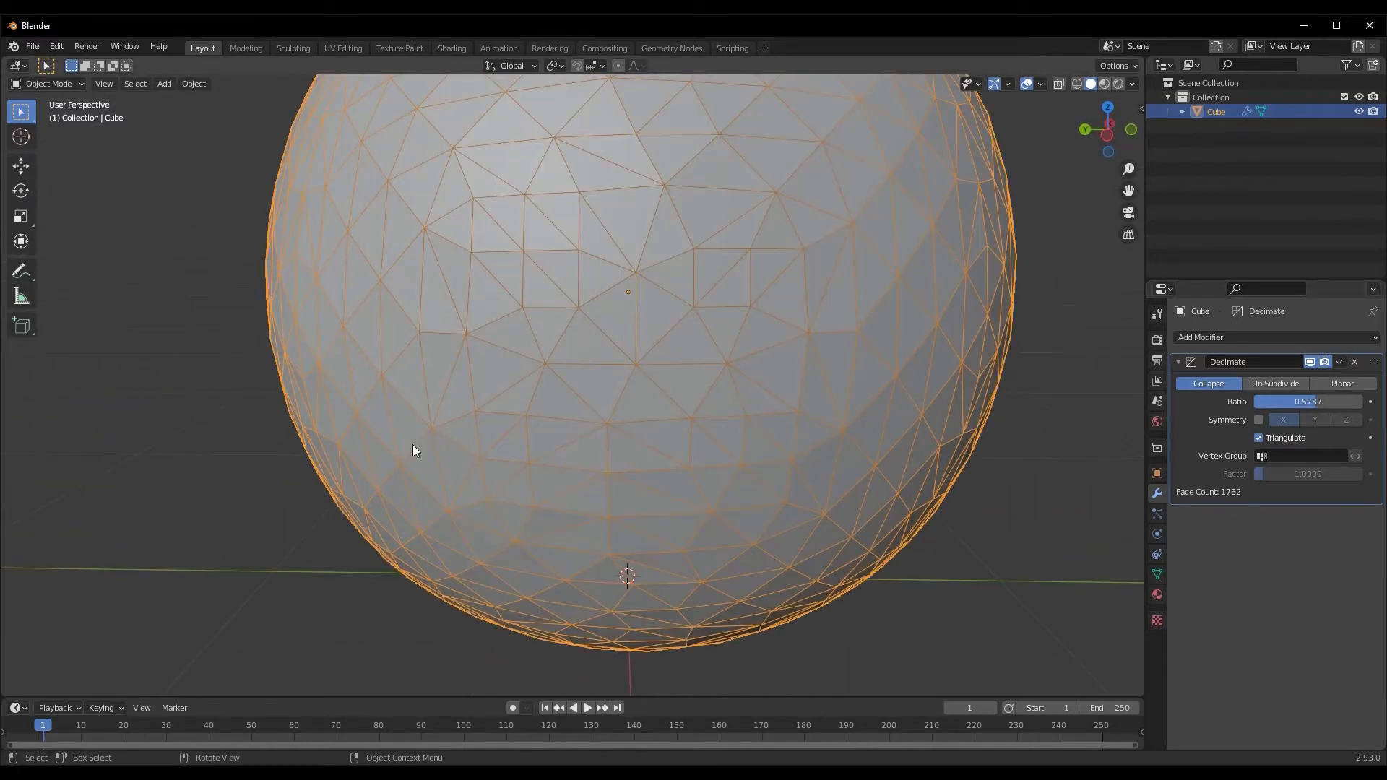
pyautogui.moveTo(427, 397); pyautogui.dragTo(380, 458, button='middle')
pyautogui.scroll(-3, 419, 466)
pyautogui.moveTo(461, 474); pyautogui.dragTo(396, 461, button='middle')
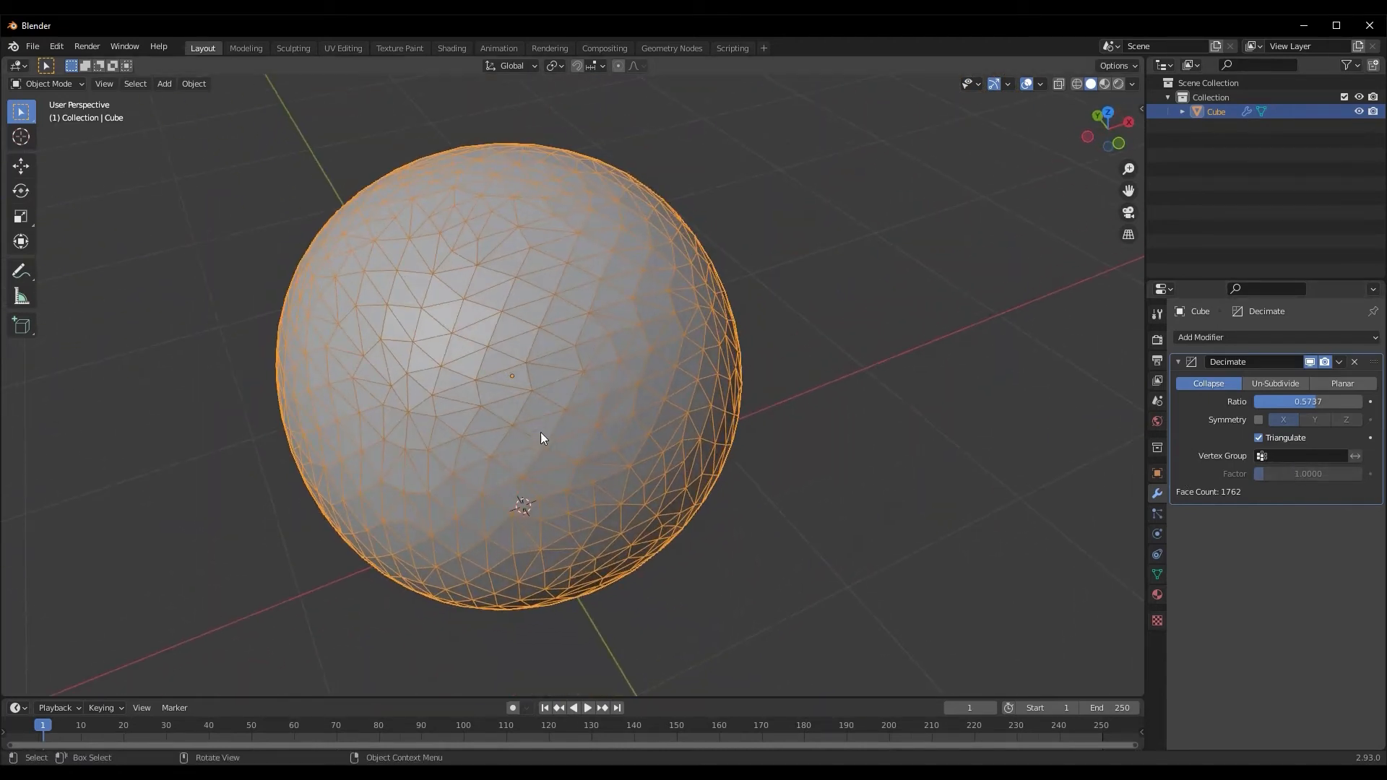
# - In Edit Mode, box-select a wide band of vertices across the middle of the sphere's front
pyautogui.press('Tab')
pyautogui.click(390, 299)
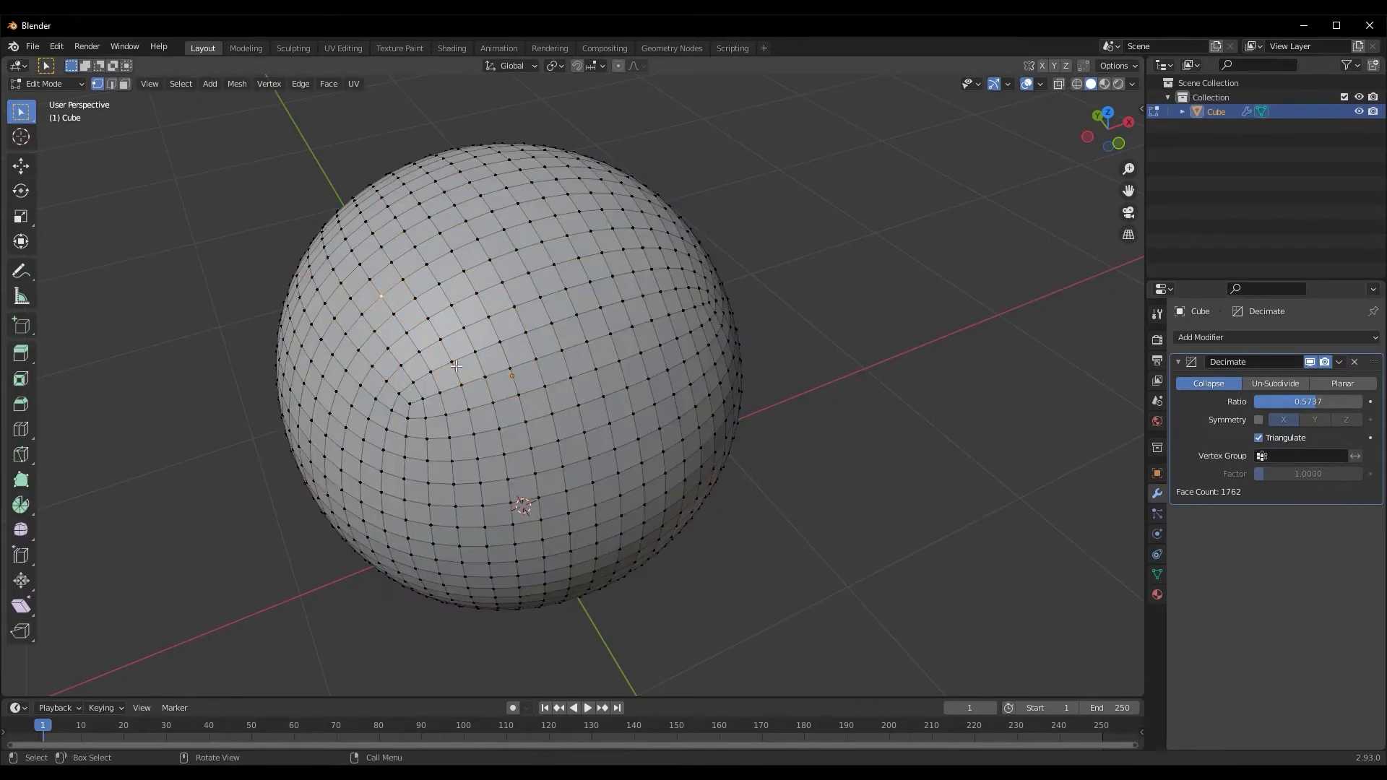
pyautogui.keyDown('shift'); pyautogui.click(593, 405); pyautogui.keyUp('shift')
pyautogui.moveTo(371, 250); pyautogui.dragTo(681, 474)
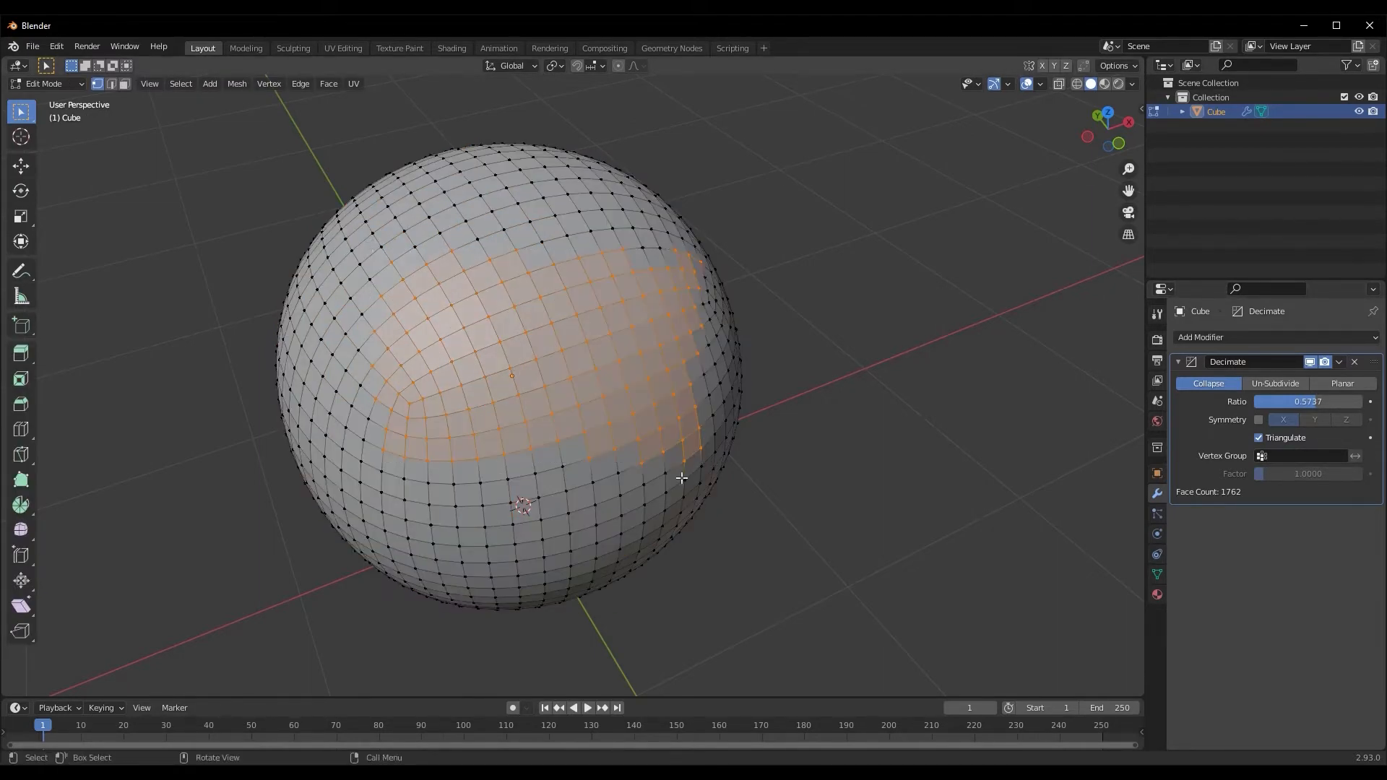
pyautogui.moveTo(681, 474); pyautogui.dragTo(514, 480, button='middle')
pyautogui.scroll(1, 514, 478)
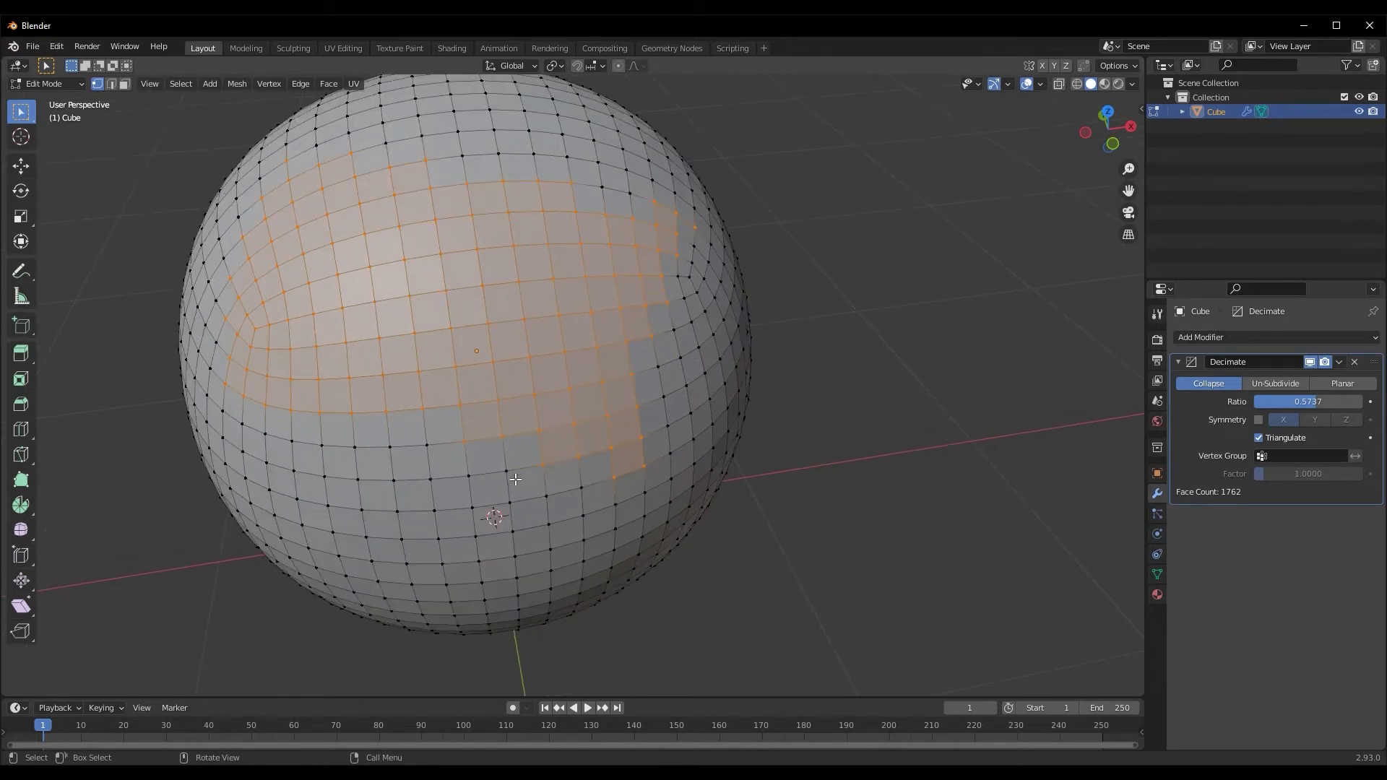
pyautogui.scroll(-3, 516, 400)
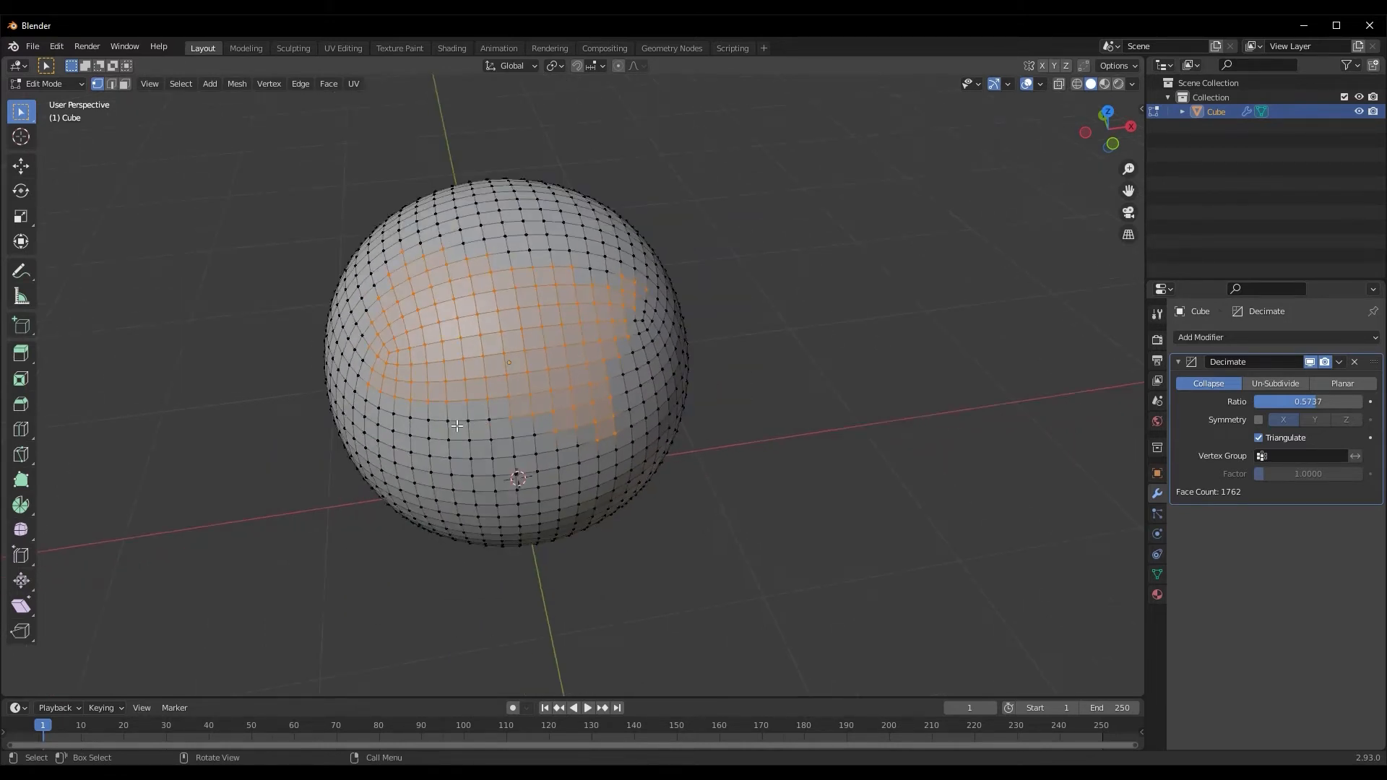
# - Create a vertex group on the cube sphere and assign the selected front vertices to it
pyautogui.click(1156, 574)
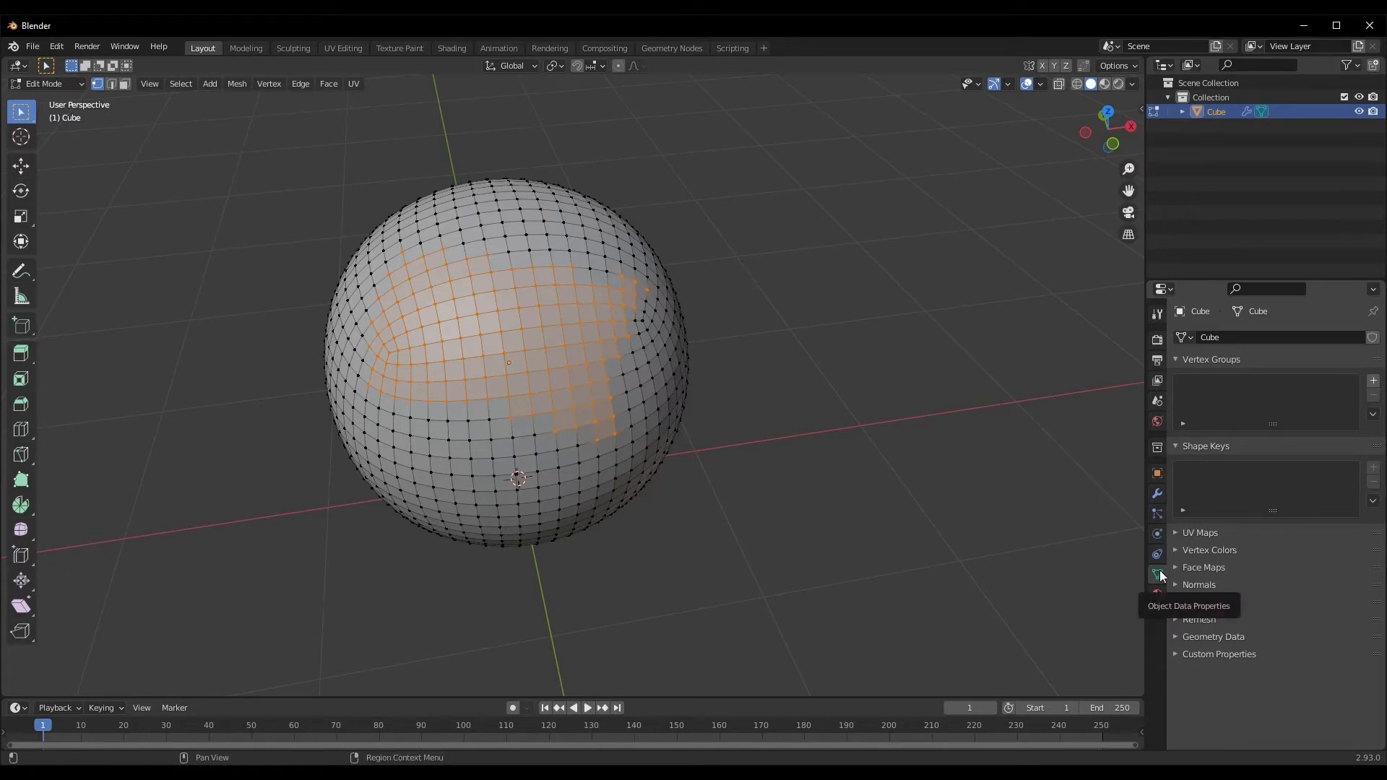
pyautogui.click(1372, 382)
pyautogui.click(1199, 471)
pyautogui.moveTo(511, 438); pyautogui.dragTo(557, 442, button='middle')
pyautogui.scroll(3, 509, 482)
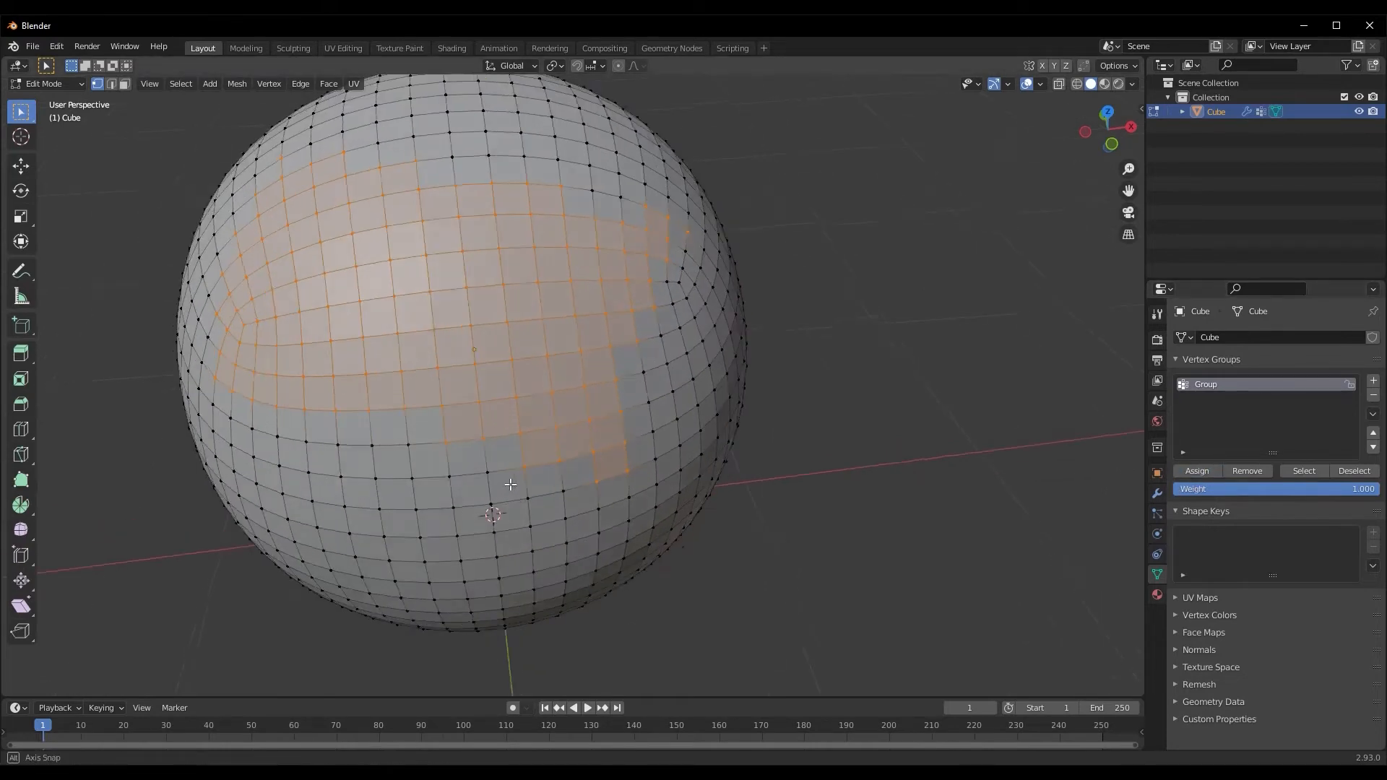
pyautogui.scroll(4, 502, 487)
pyautogui.scroll(-4, 477, 499)
pyautogui.moveTo(477, 498); pyautogui.dragTo(503, 497, button='middle')
# - Return to Object Mode and rename the vertex group to "new"
pyautogui.press('Tab')
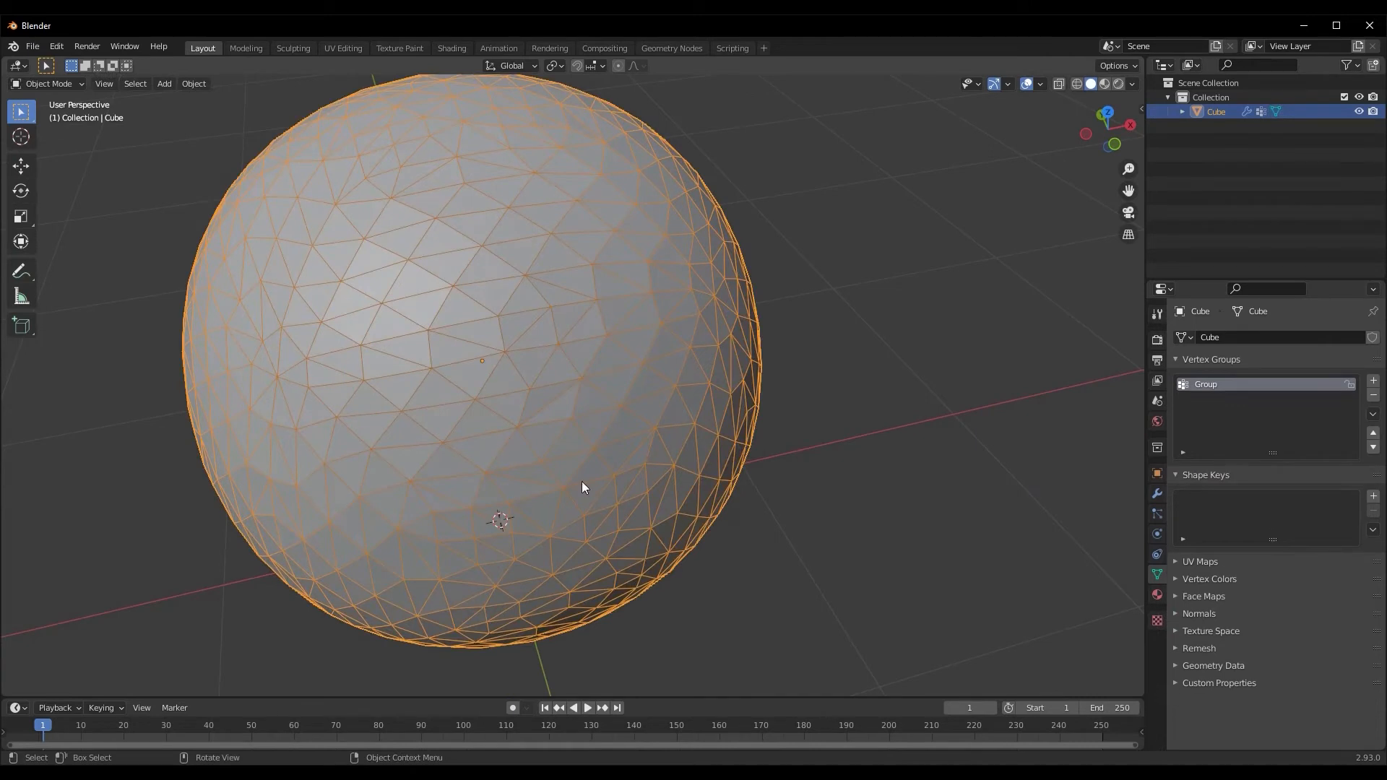
pyautogui.doubleClick(1206, 386)
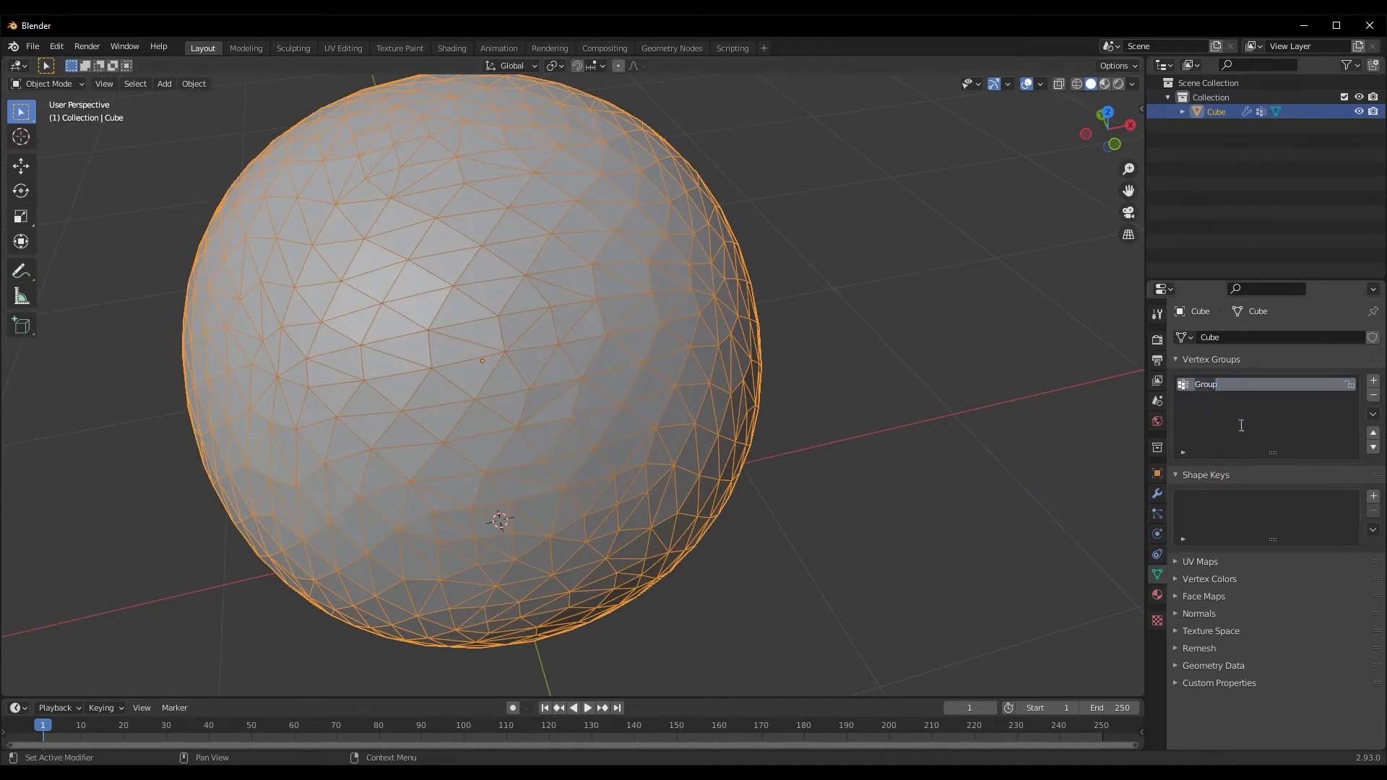
pyautogui.write('new')
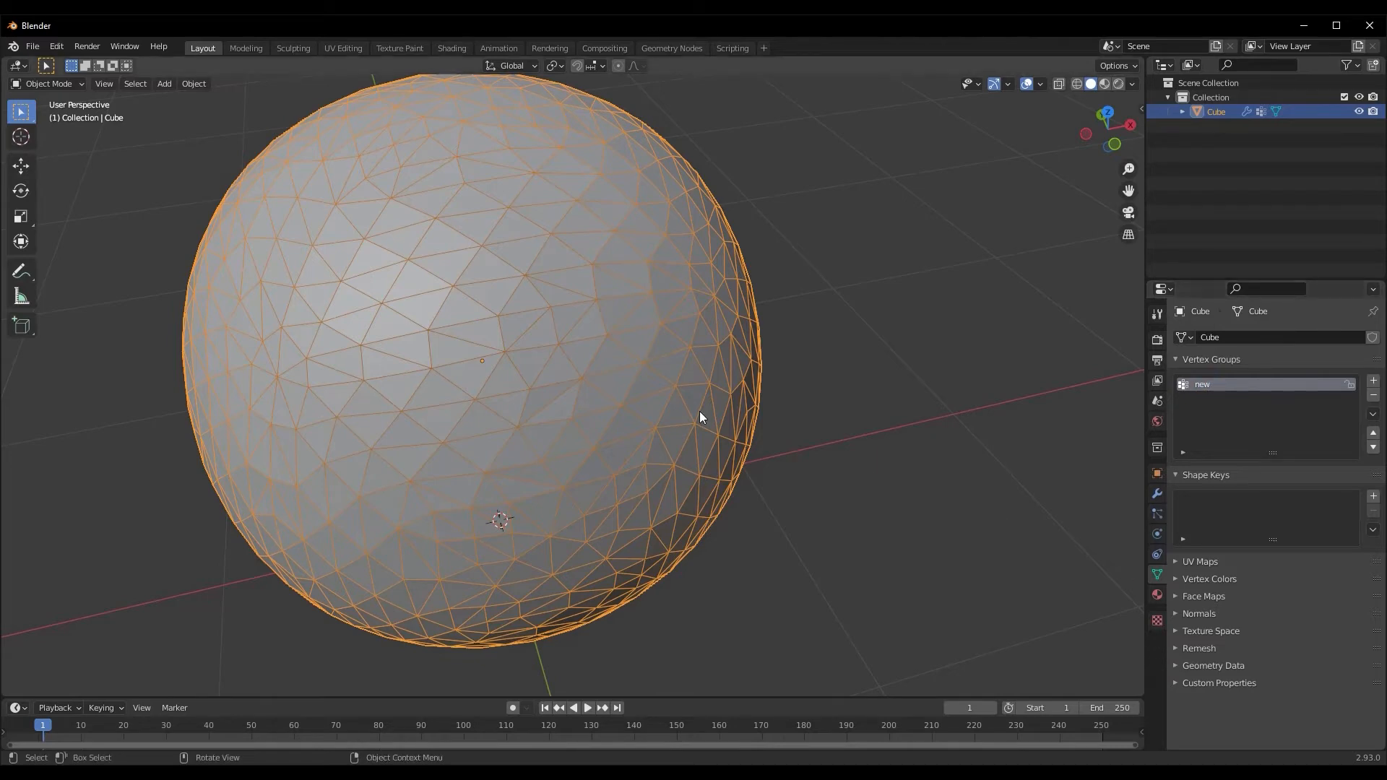
pyautogui.scroll(-2, 695, 413)
pyautogui.moveTo(695, 413); pyautogui.dragTo(661, 415, button='middle')
# - Limit the Decimate modifier to the "new" vertex group and inspect the collapsed area
pyautogui.click(1157, 494)
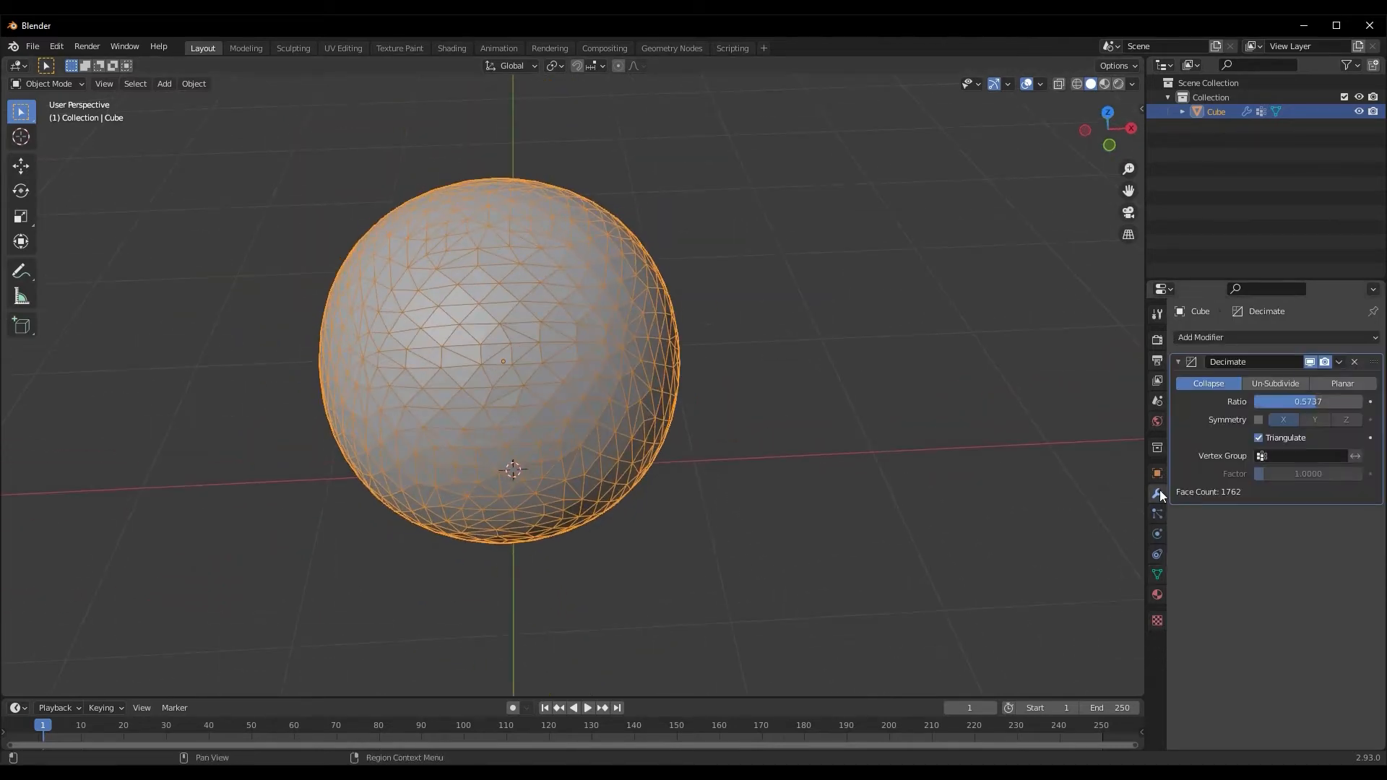
pyautogui.click(1268, 457)
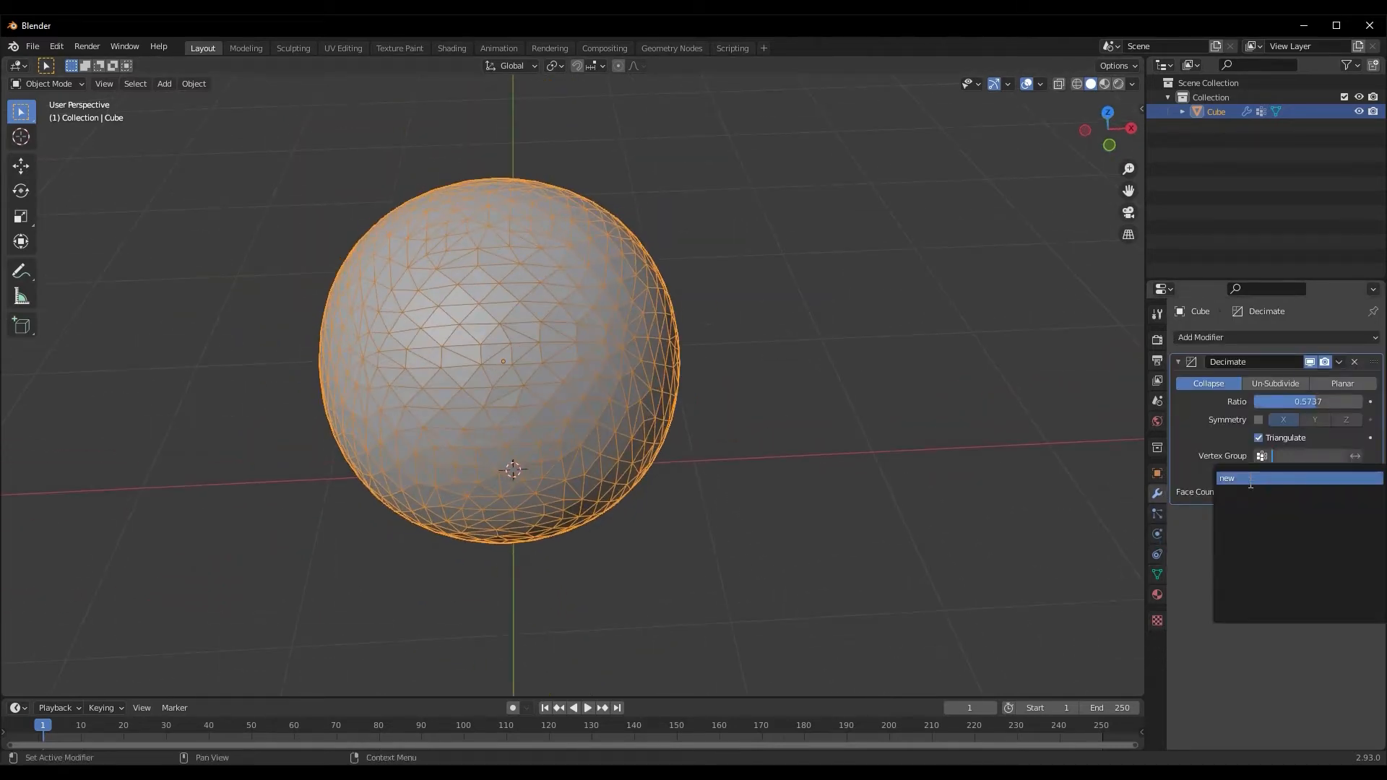
pyautogui.click(1275, 479)
pyautogui.moveTo(686, 534); pyautogui.dragTo(588, 529, button='middle')
pyautogui.scroll(1, 477, 510)
pyautogui.moveTo(477, 510); pyautogui.dragTo(518, 502, button='middle')
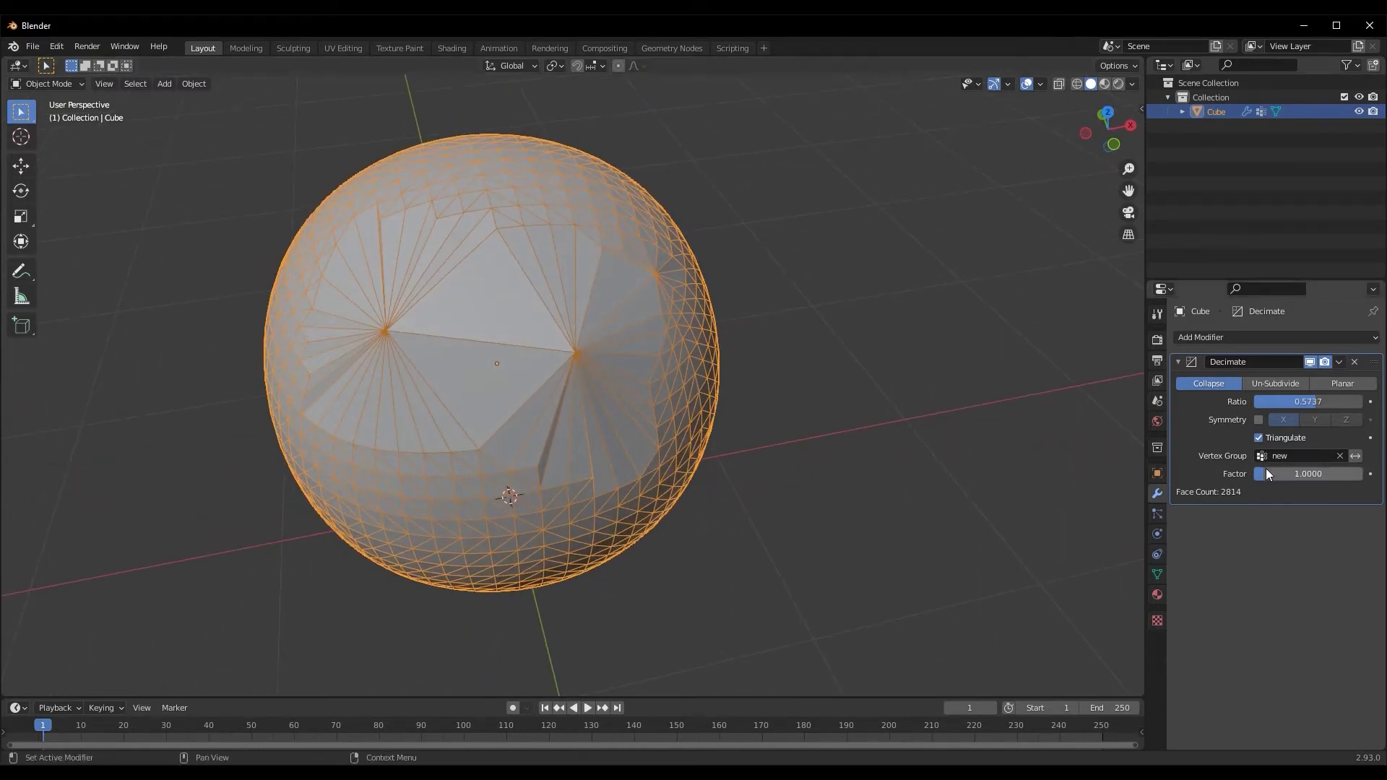
# - Adjust the Decimate modifier's vertex group factor to about 2.38
pyautogui.moveTo(1349, 475); pyautogui.dragTo(10, 483)
pyautogui.moveTo(666, 465); pyautogui.dragTo(686, 469, button='middle')
pyautogui.moveTo(1307, 469); pyautogui.dragTo(1277, 473)
# - Lower the Decimate ratio to about 0.363 and inspect the collapsed vertex group area from several sides
pyautogui.moveTo(1304, 402); pyautogui.dragTo(1279, 418)
pyautogui.moveTo(365, 504)
pyautogui.mouseDown(button='middle')
pyautogui.moveTo(358, 459)
pyautogui.moveTo(340, 452)
pyautogui.moveTo(383, 480)
pyautogui.moveTo(387, 520)
pyautogui.mouseUp(button='middle')
pyautogui.scroll(3, 354, 456)
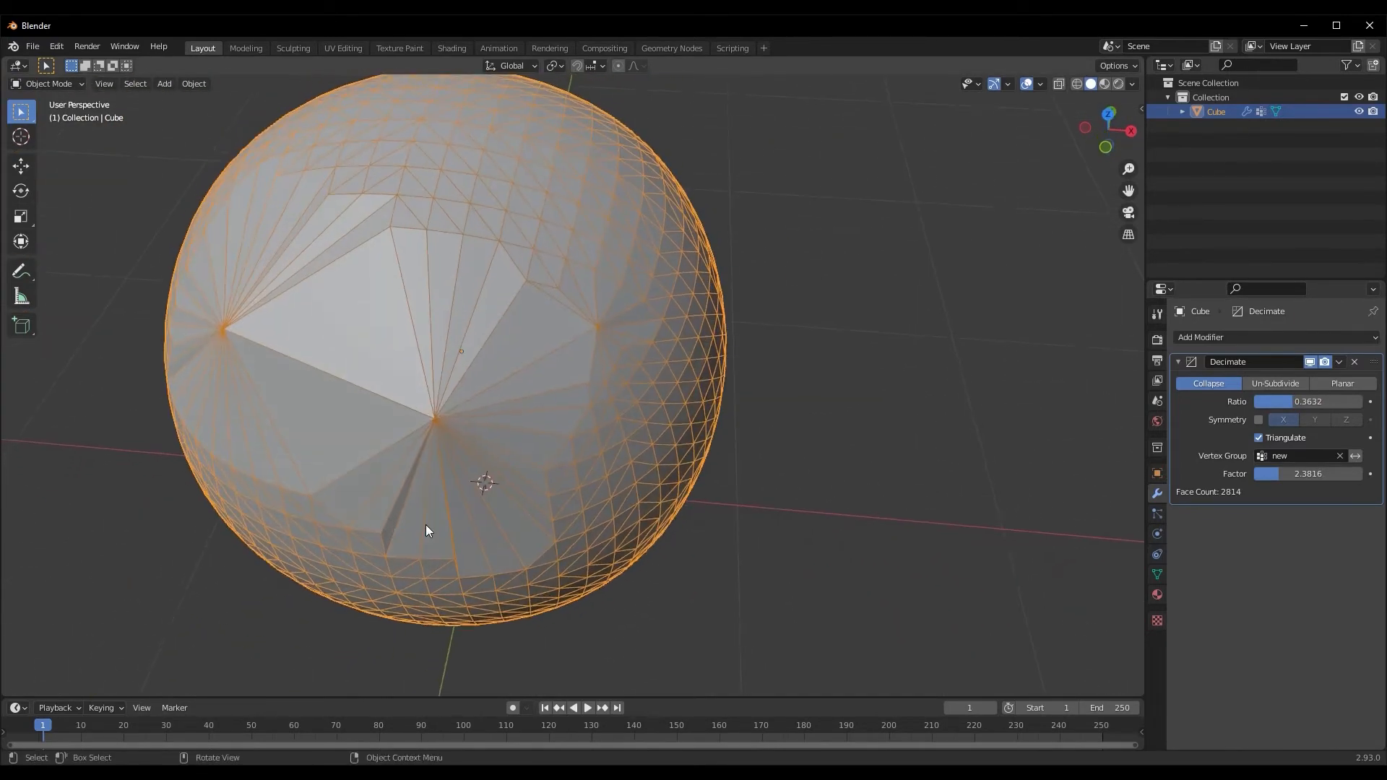
pyautogui.moveTo(485, 464); pyautogui.dragTo(622, 411, button='middle')
pyautogui.scroll(-2, 519, 462)
pyautogui.scroll(3, 526, 439)
pyautogui.scroll(-2, 635, 408)
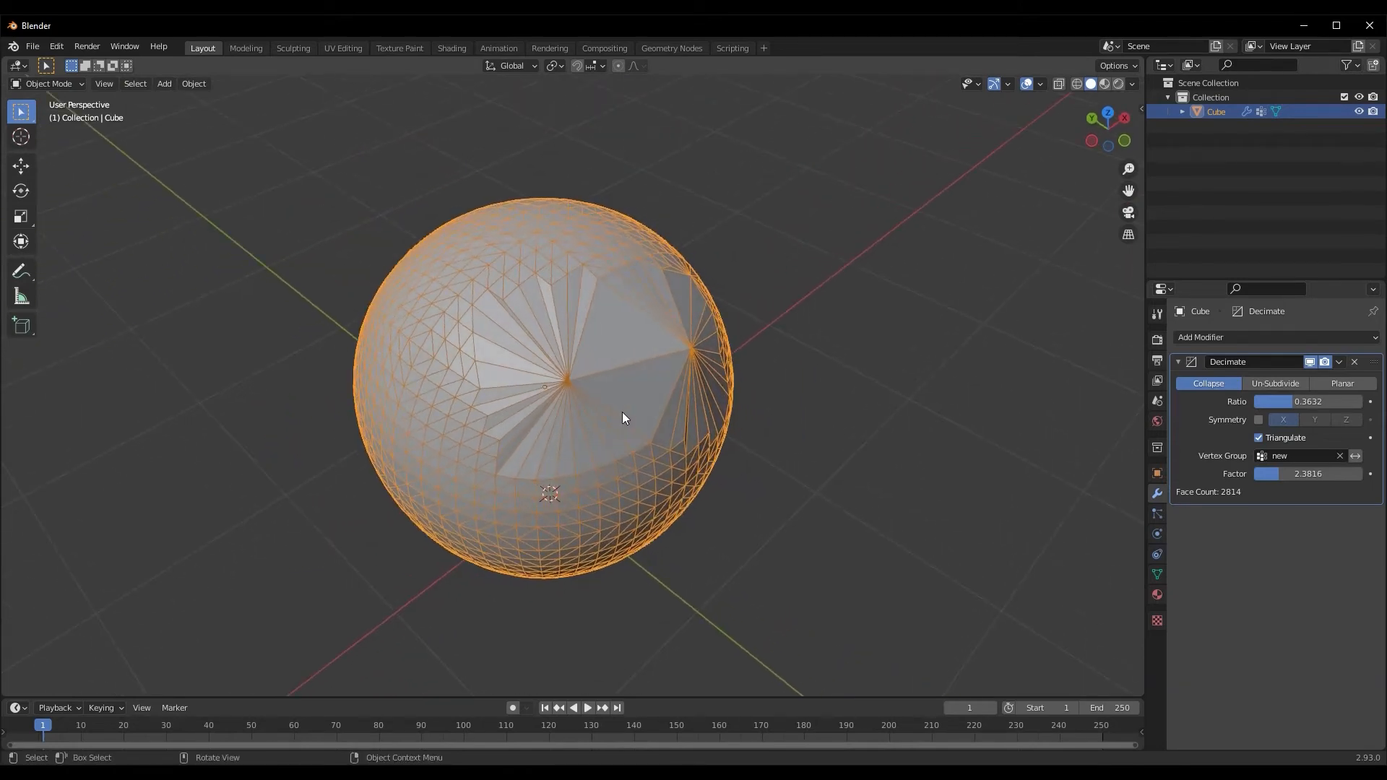
pyautogui.scroll(-1, 621, 411)
pyautogui.moveTo(621, 412); pyautogui.dragTo(574, 422, button='middle')
pyautogui.scroll(2, 556, 429)
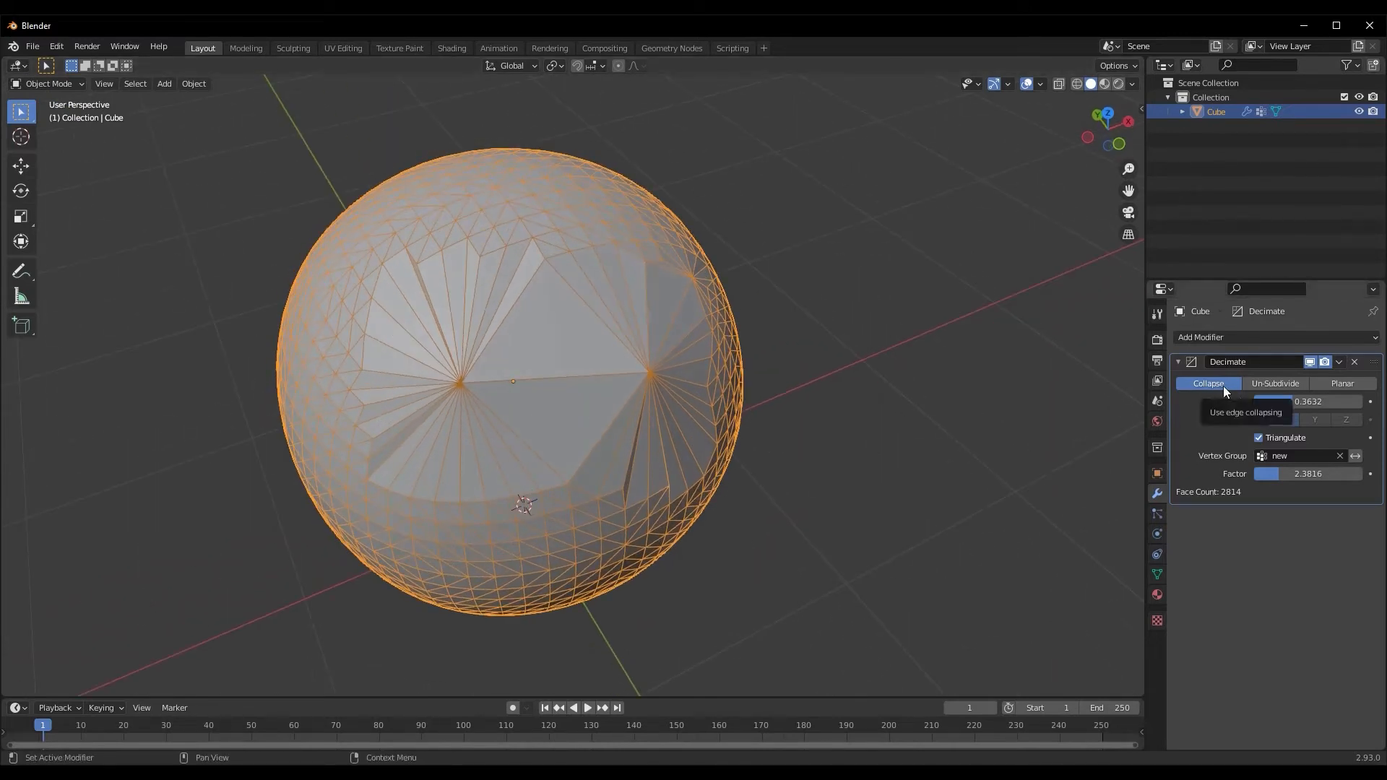
# - Switch the Decimate modifier to Un-Subdivide mode and inspect the sphere's mesh
pyautogui.click(1263, 380)
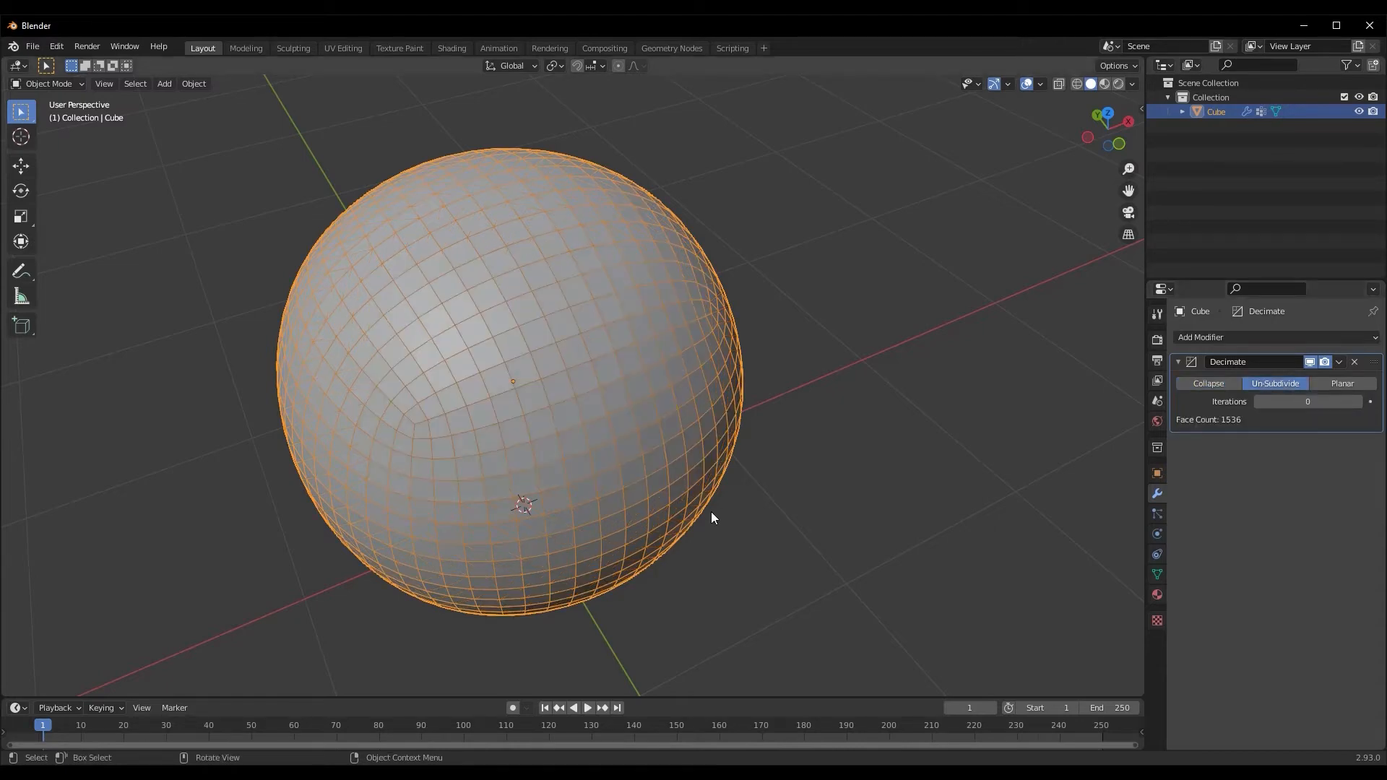
pyautogui.moveTo(710, 512); pyautogui.dragTo(670, 513, button='middle')
pyautogui.scroll(3, 643, 518)
pyautogui.scroll(-3, 642, 519)
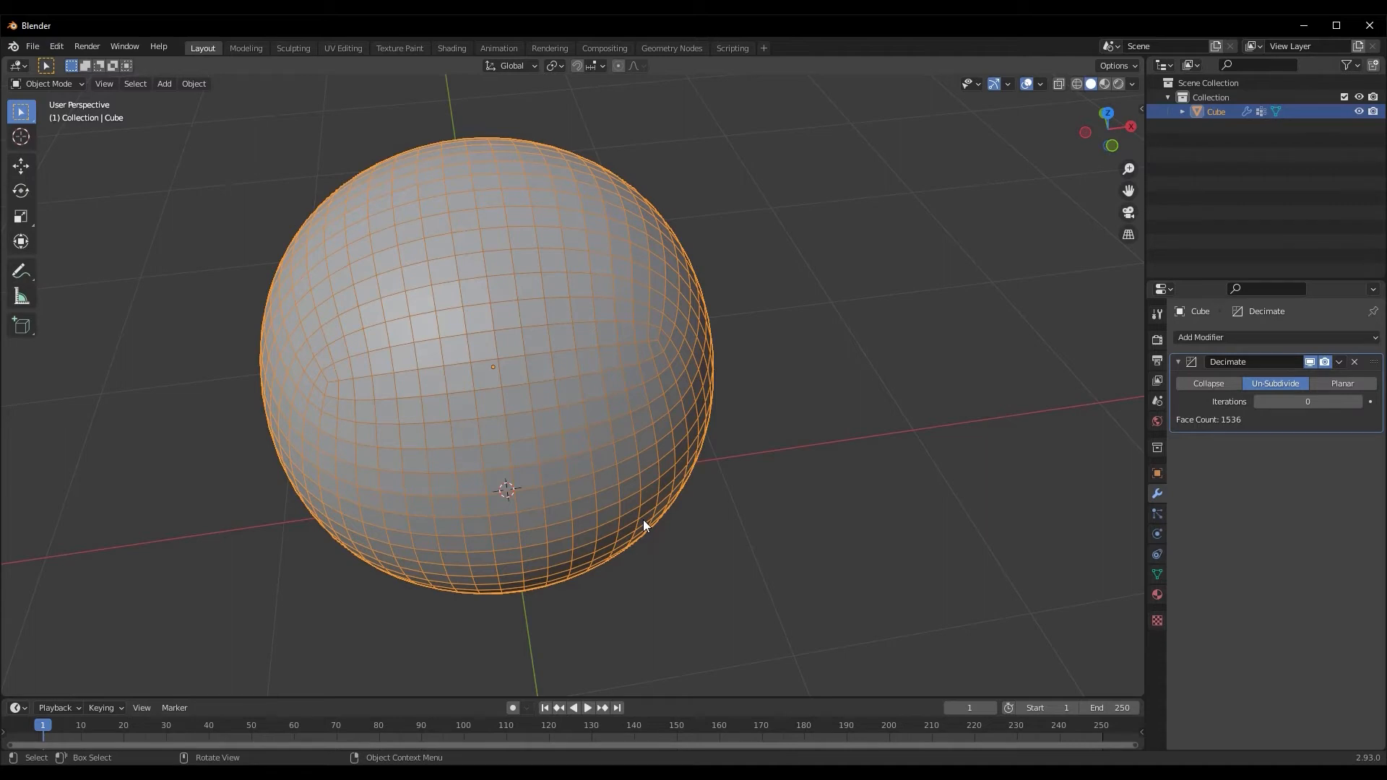
# - Select the whole sphere in Edit Mode and look for the Un-Subdivide command among the vertex and face operations
pyautogui.press('Tab')
pyautogui.press('a')
pyautogui.rightClick(536, 426)
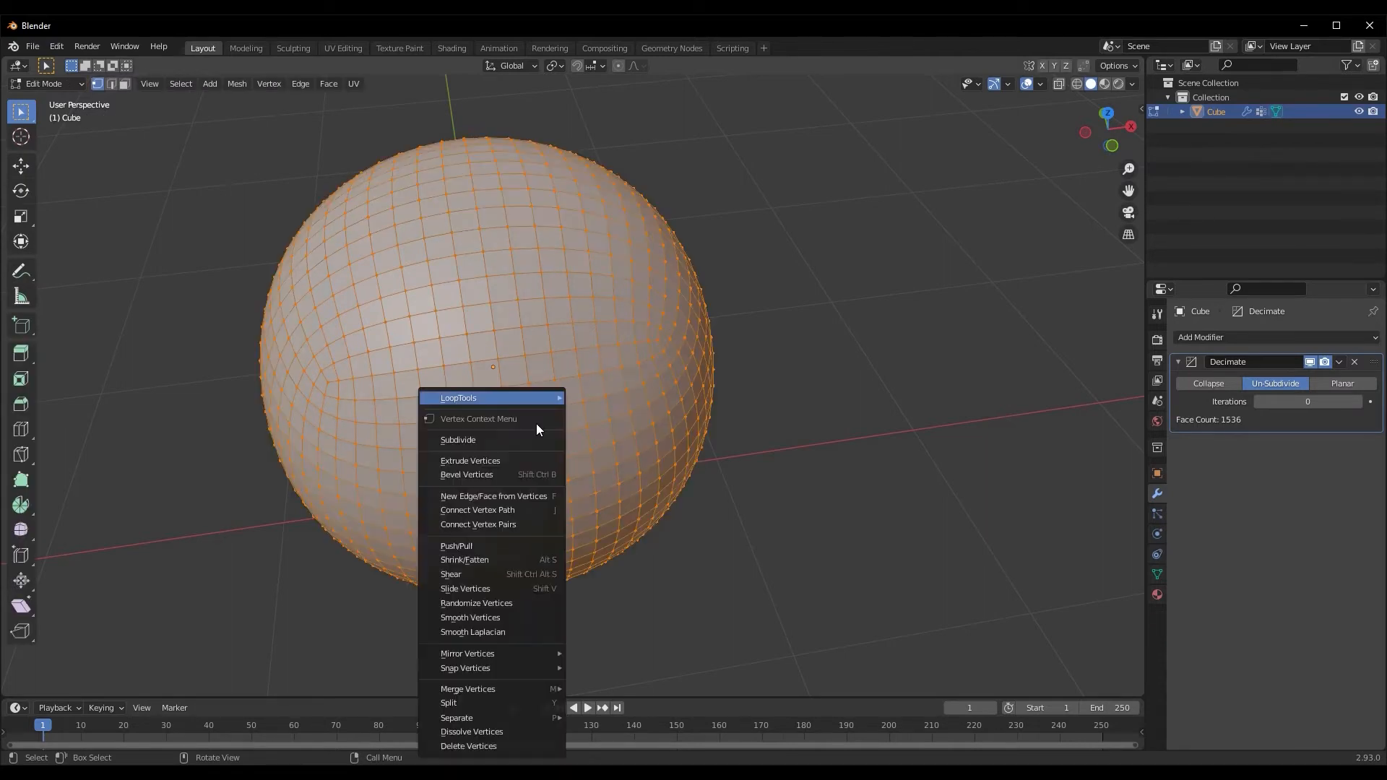
pyautogui.rightClick(474, 315)
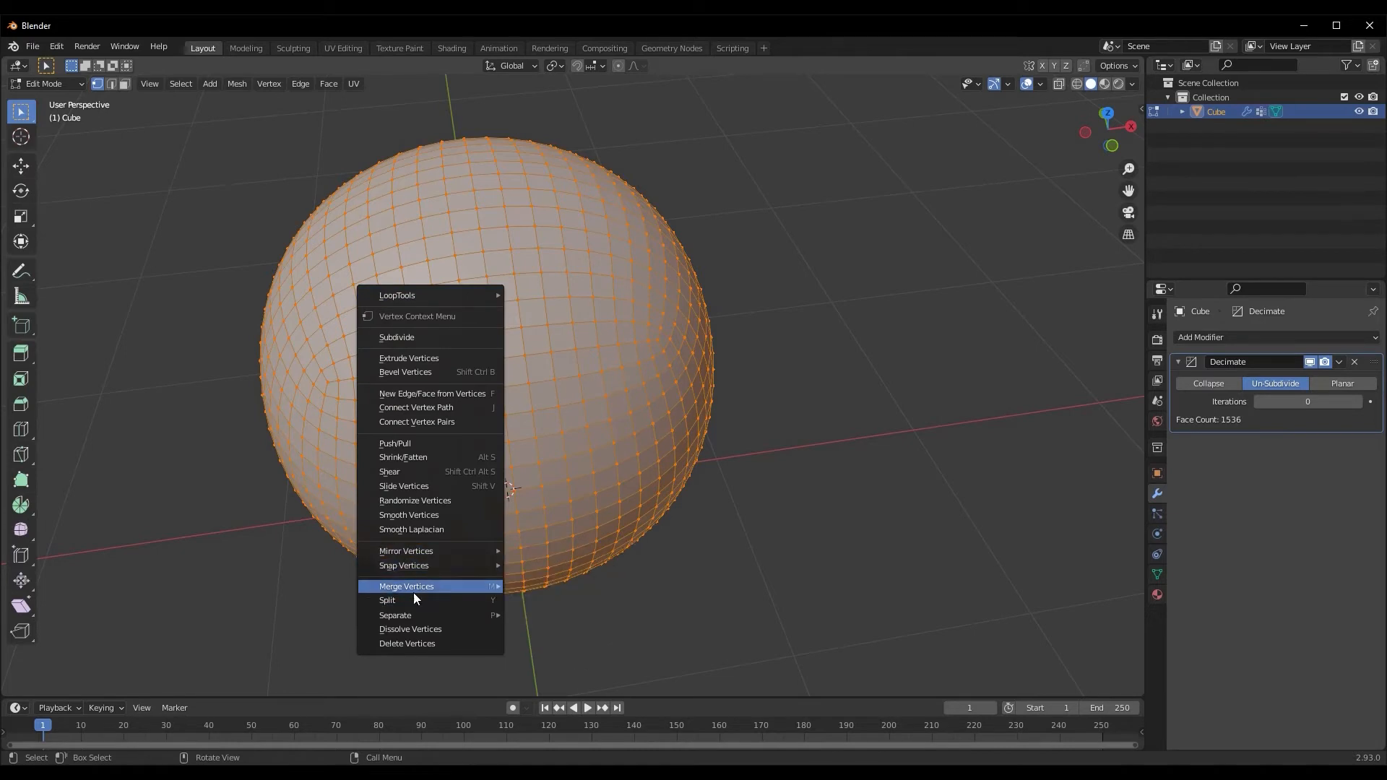
pyautogui.moveTo(540, 417); pyautogui.dragTo(482, 400, button='middle')
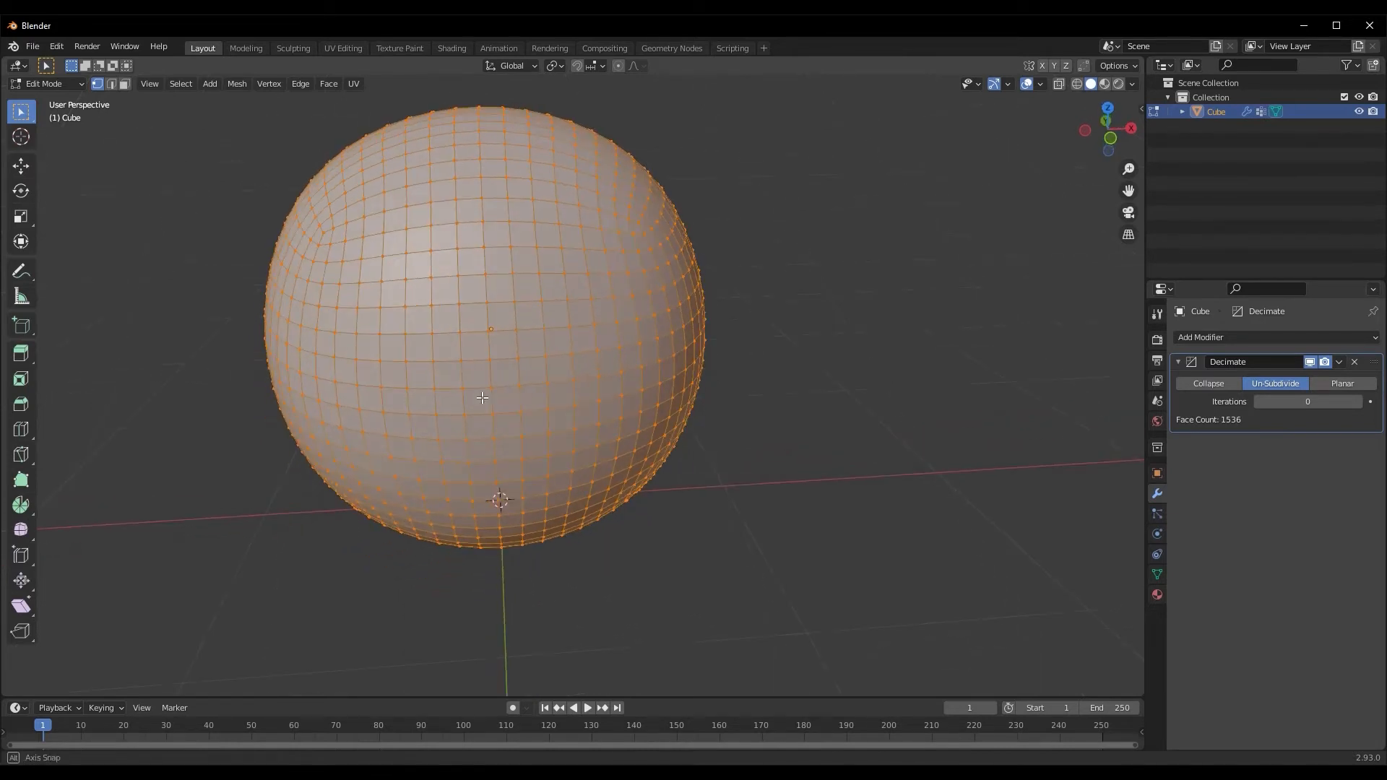
pyautogui.press('Tab')
pyautogui.press('Tab')
pyautogui.rightClick(483, 398)
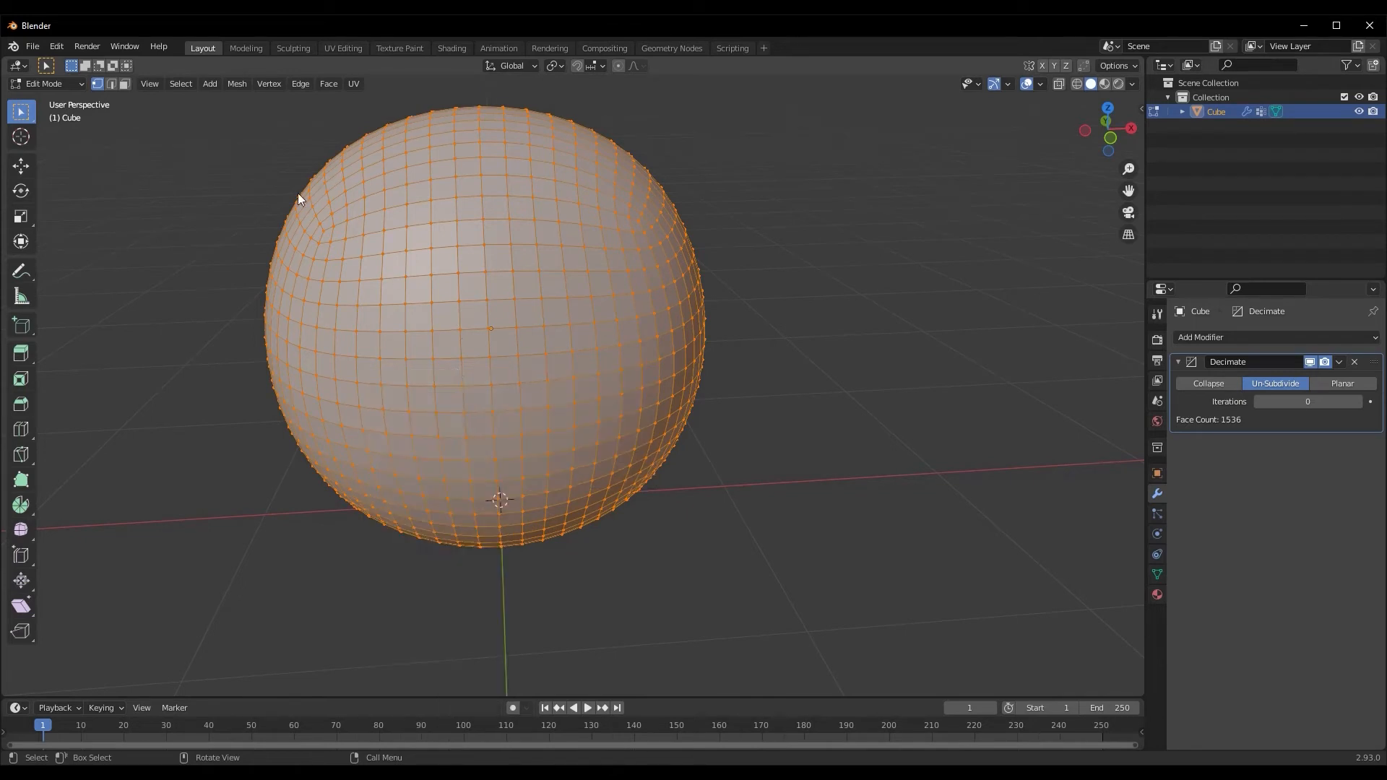
pyautogui.press('3')
pyautogui.rightClick(462, 365)
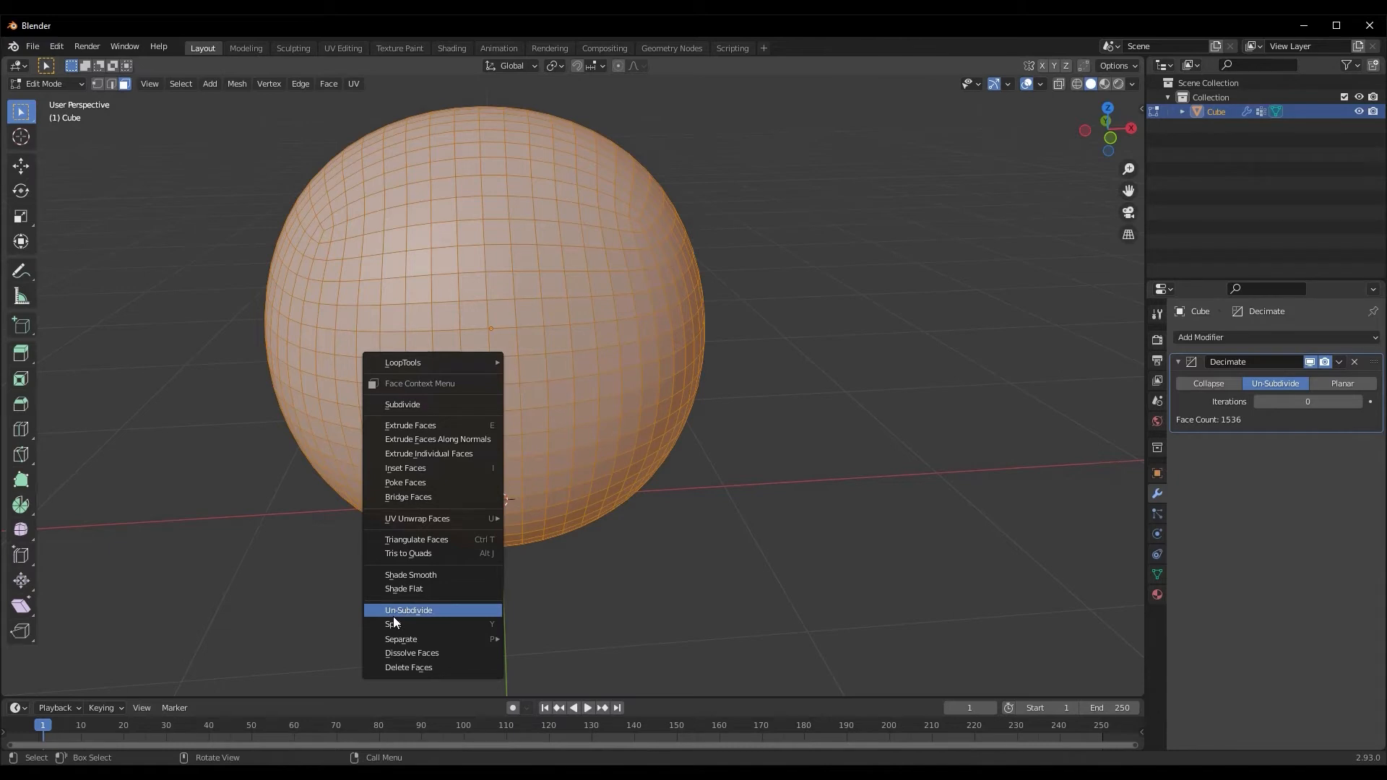
pyautogui.moveTo(577, 480); pyautogui.dragTo(751, 393, button='middle')
pyautogui.press('Tab')
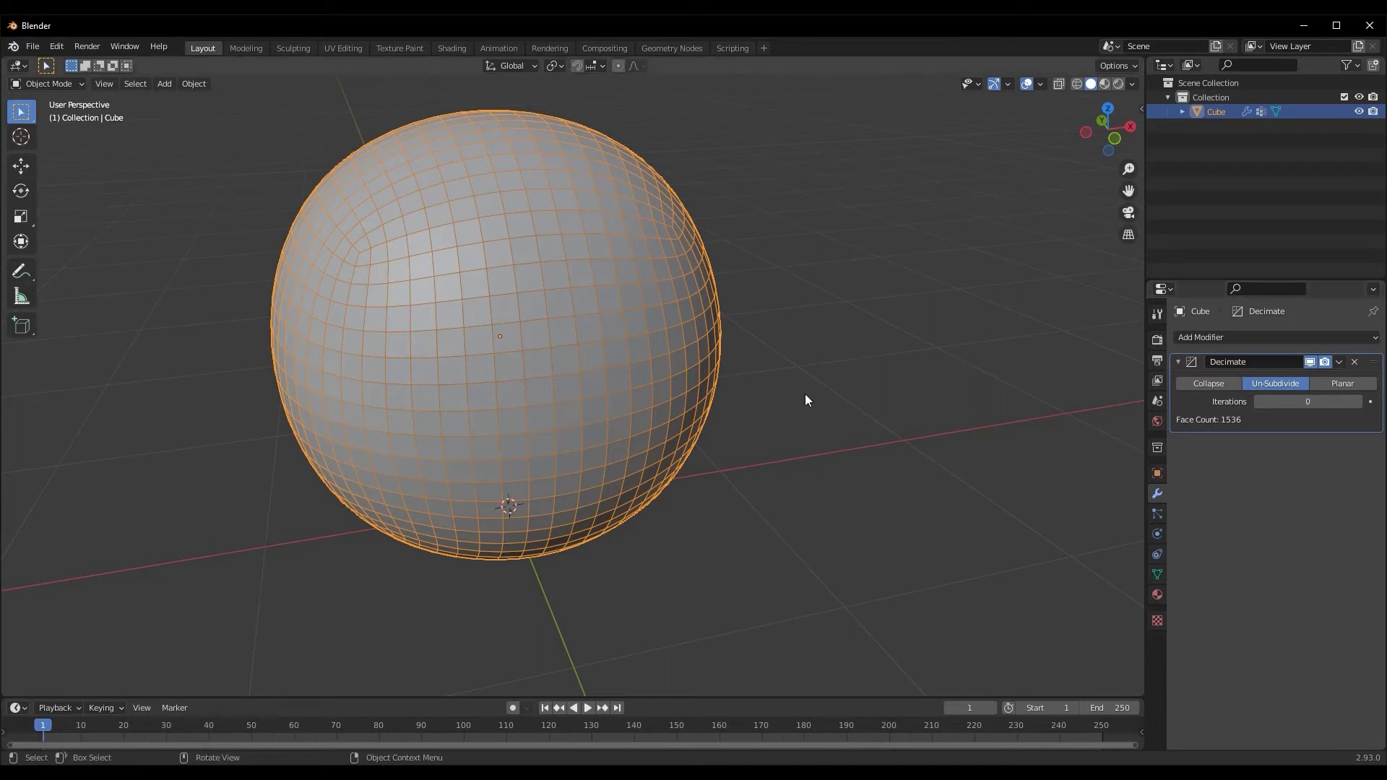
pyautogui.moveTo(527, 370); pyautogui.dragTo(487, 374, button='middle')
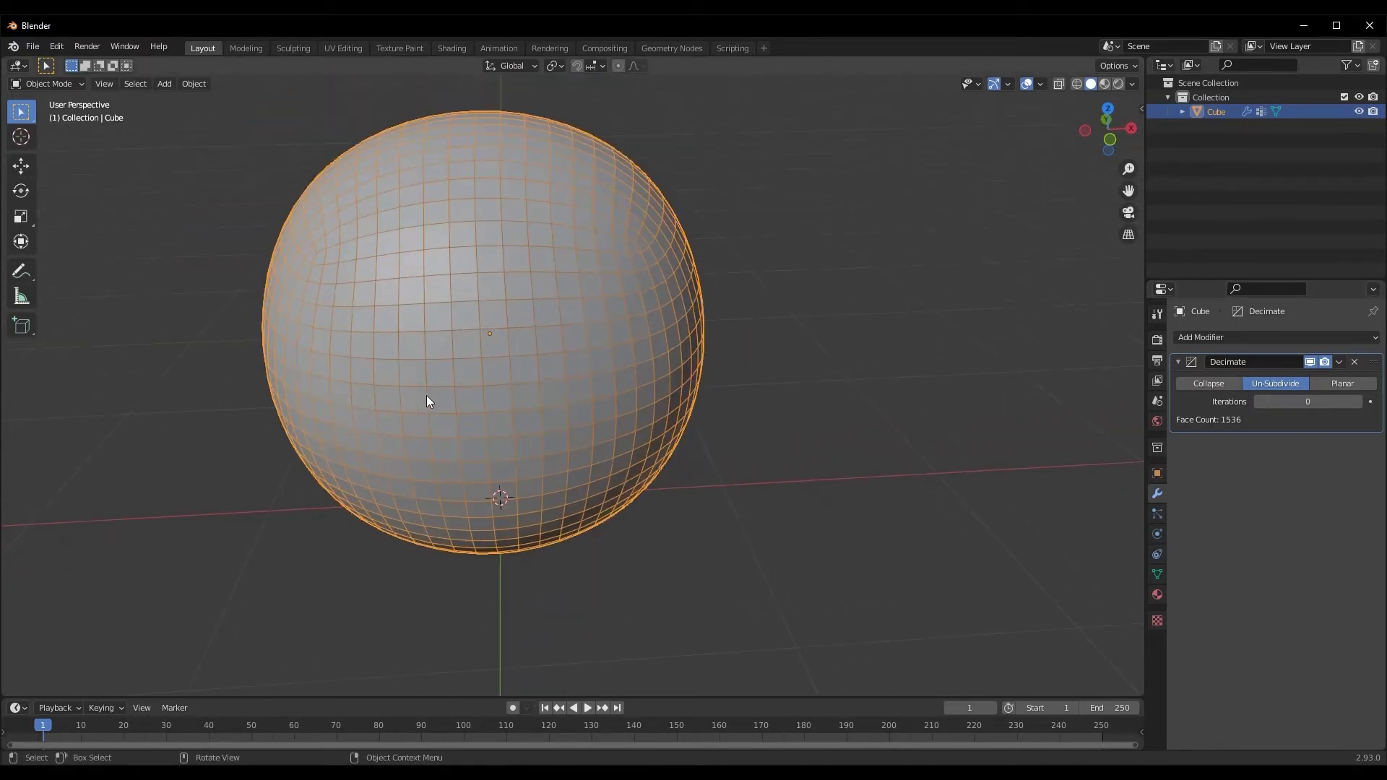
# - Raise the Un-Subdivide iterations by two and return them to 0
pyautogui.click(1358, 402)
pyautogui.click(1358, 401)
pyautogui.click(1257, 402)
pyautogui.click(1257, 401)
# - Review the commands offered for the sphere in Object Mode and for its faces in Edit Mode
pyautogui.moveTo(608, 445); pyautogui.dragTo(549, 432, button='middle')
pyautogui.rightClick(473, 366)
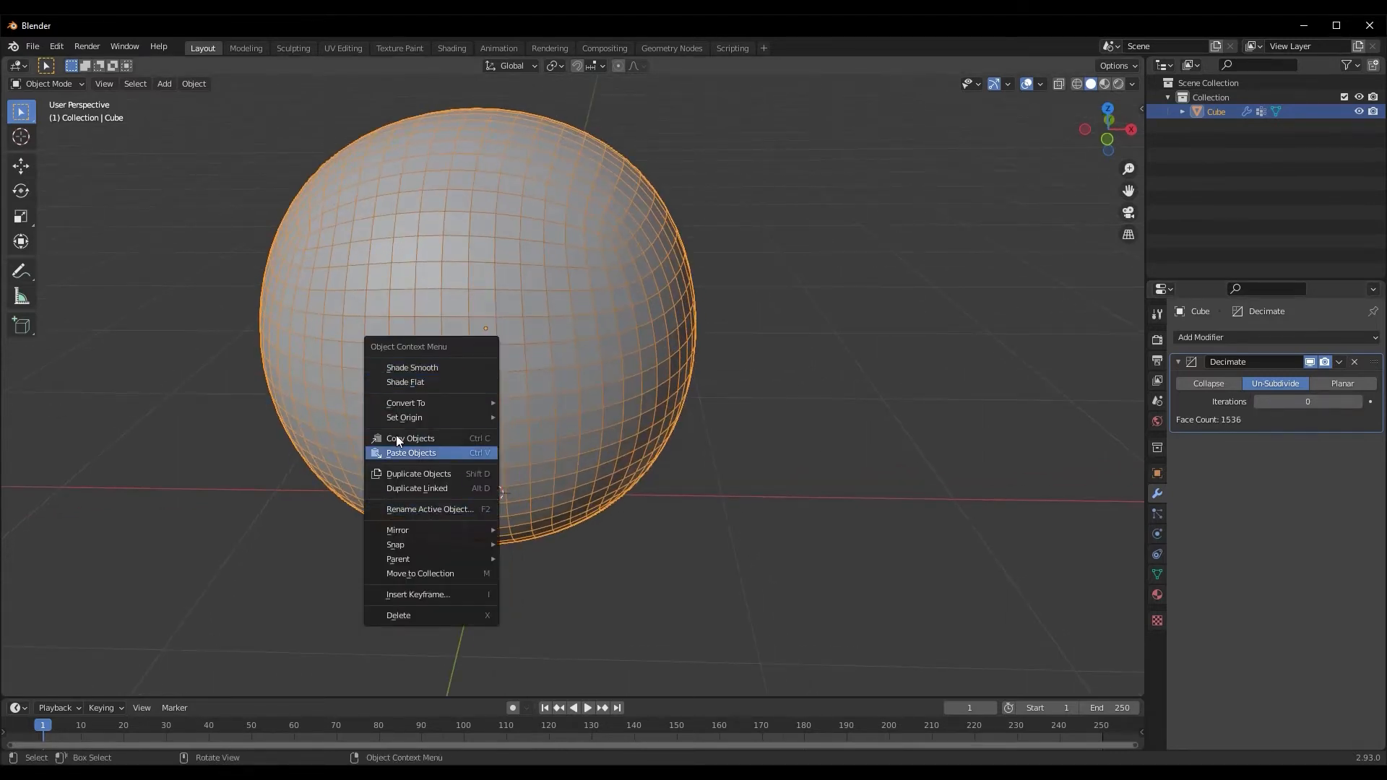
pyautogui.press('Tab')
pyautogui.rightClick(466, 334)
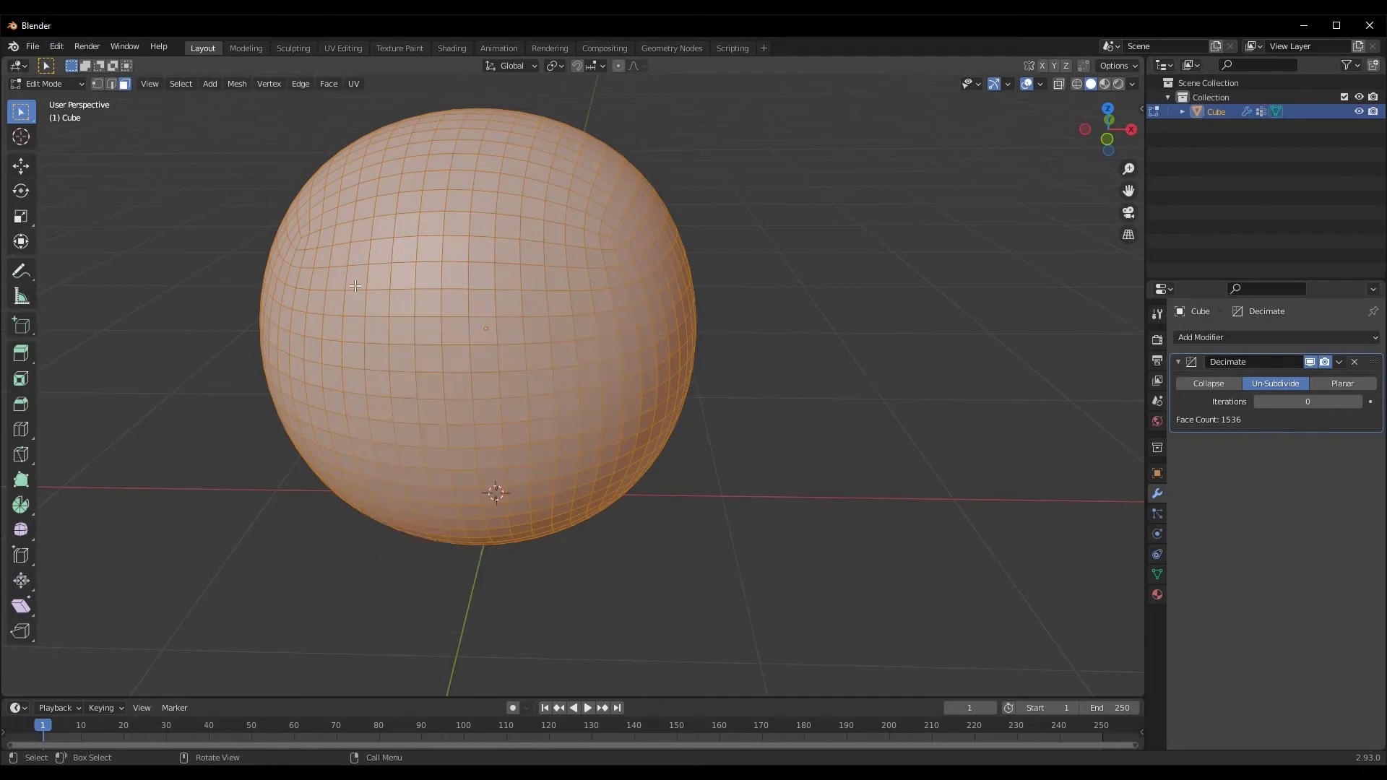
pyautogui.press('Tab')
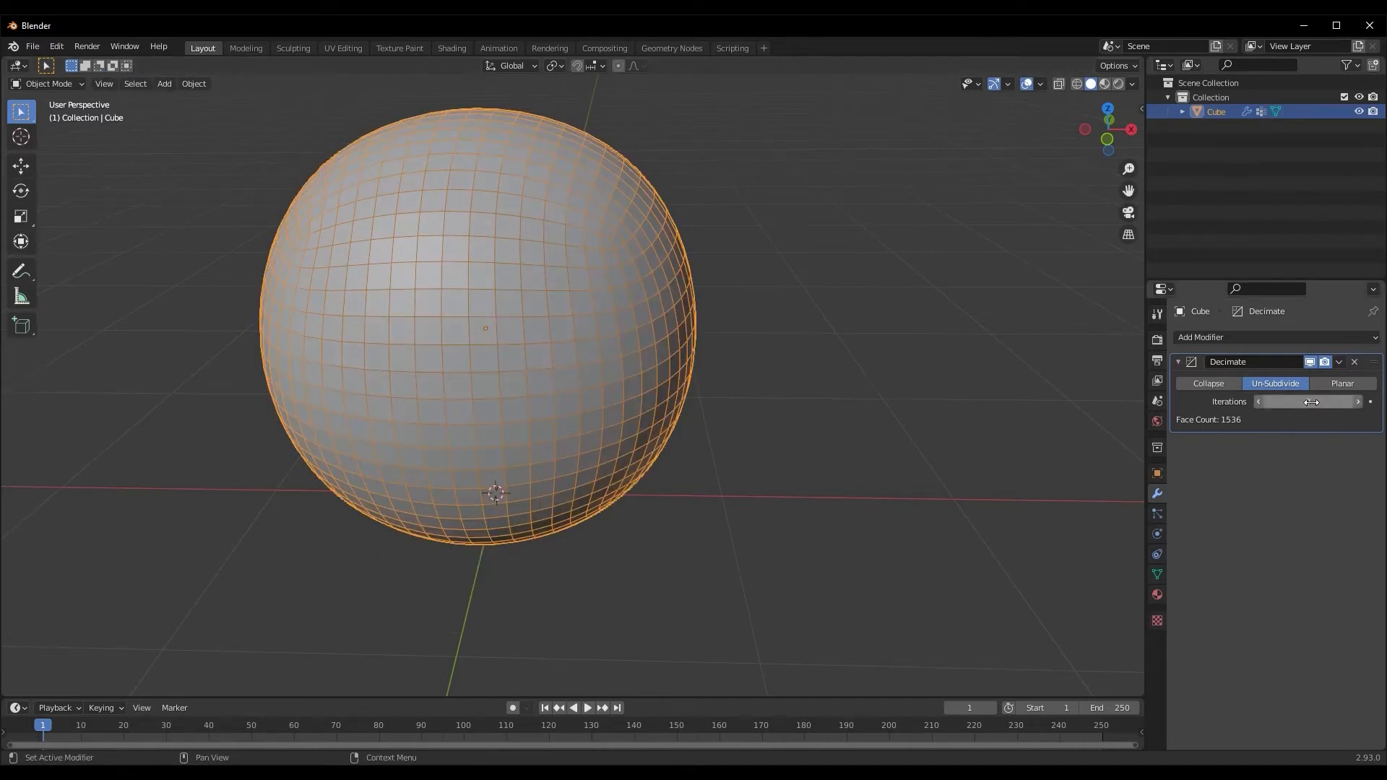
# - Set the Un-Subdivide iterations to 2 and inspect the simplified sphere
pyautogui.click(1358, 401)
pyautogui.click(1358, 402)
pyautogui.moveTo(499, 483); pyautogui.dragTo(589, 490, button='middle')
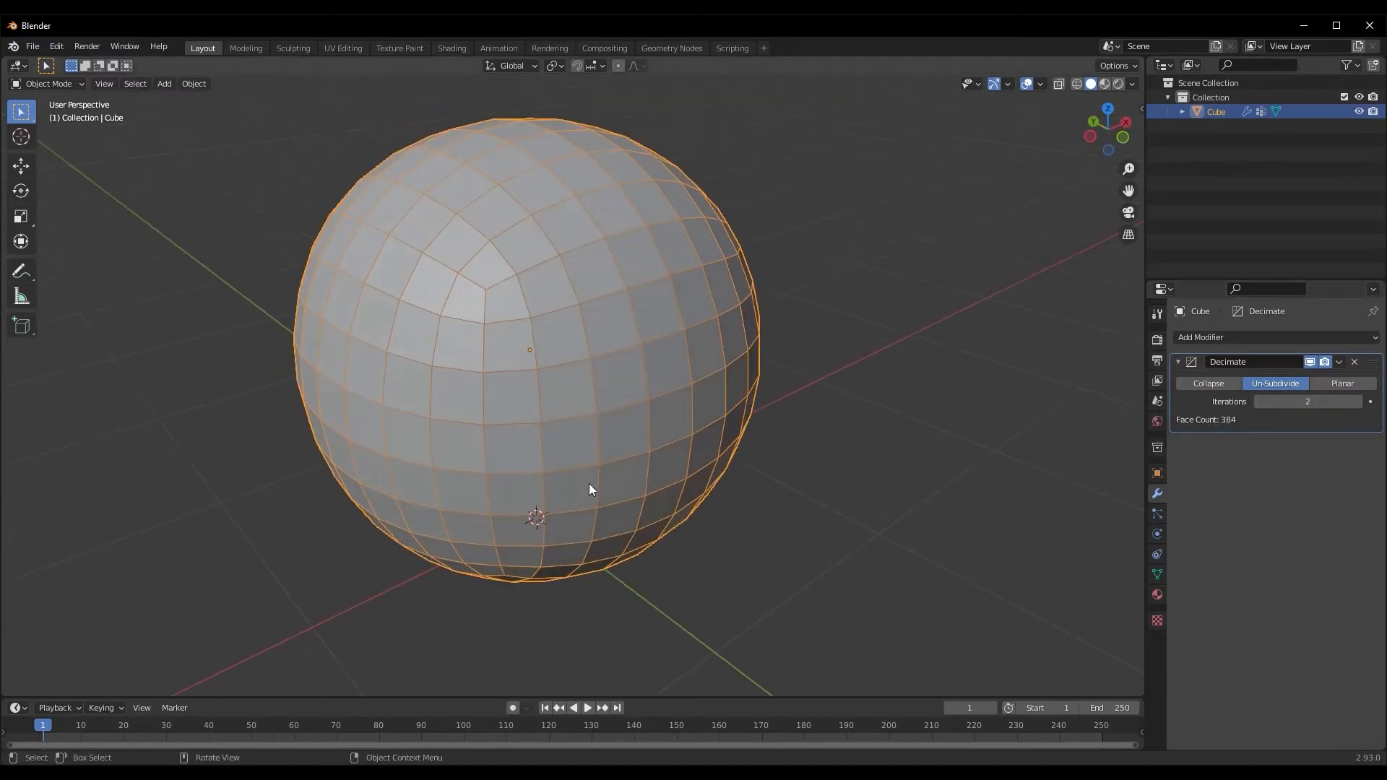
# - Set the Un-Subdivide iterations to 23, inspect the reduced mesh, and reset them to 0
pyautogui.click(1256, 401)
pyautogui.doubleClick(1258, 401)
pyautogui.write('23')
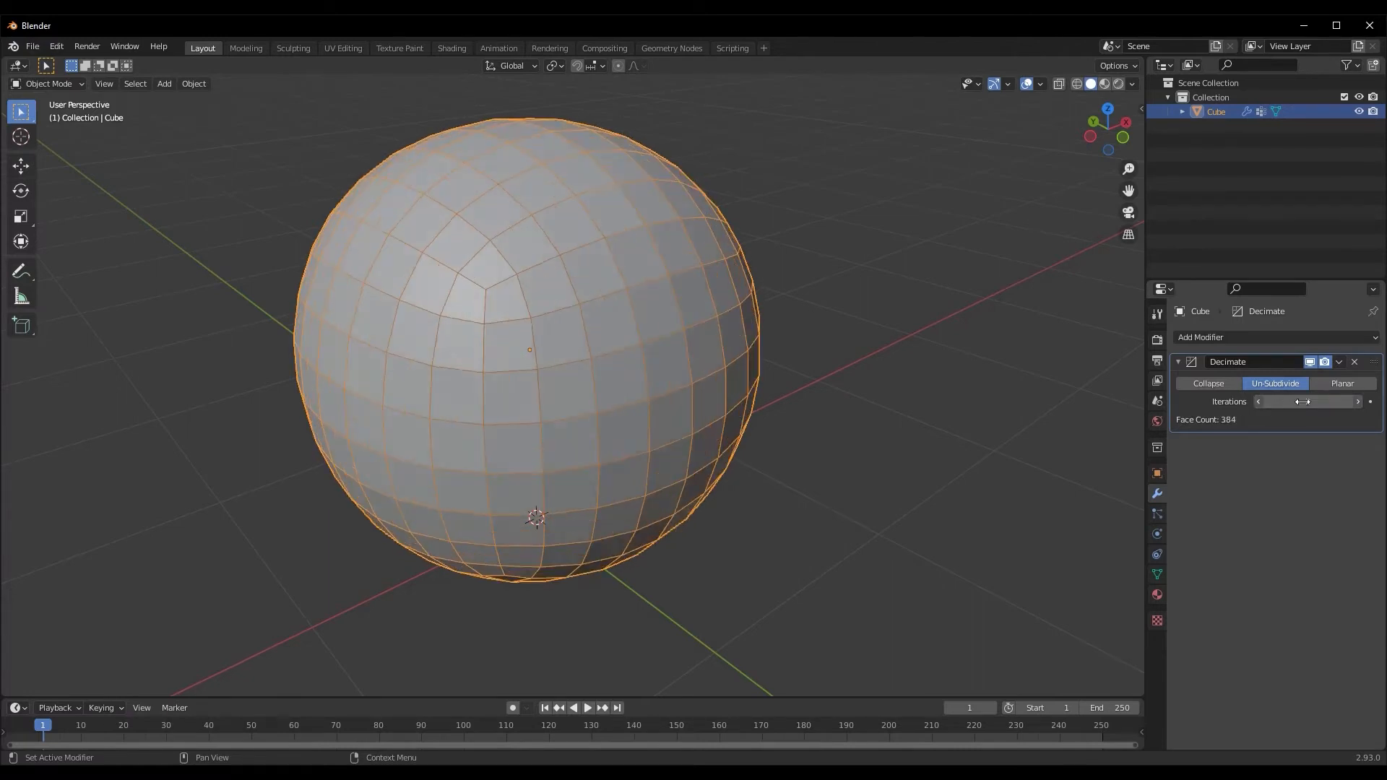
pyautogui.press('Return')
pyautogui.moveTo(495, 494); pyautogui.dragTo(390, 513, button='middle')
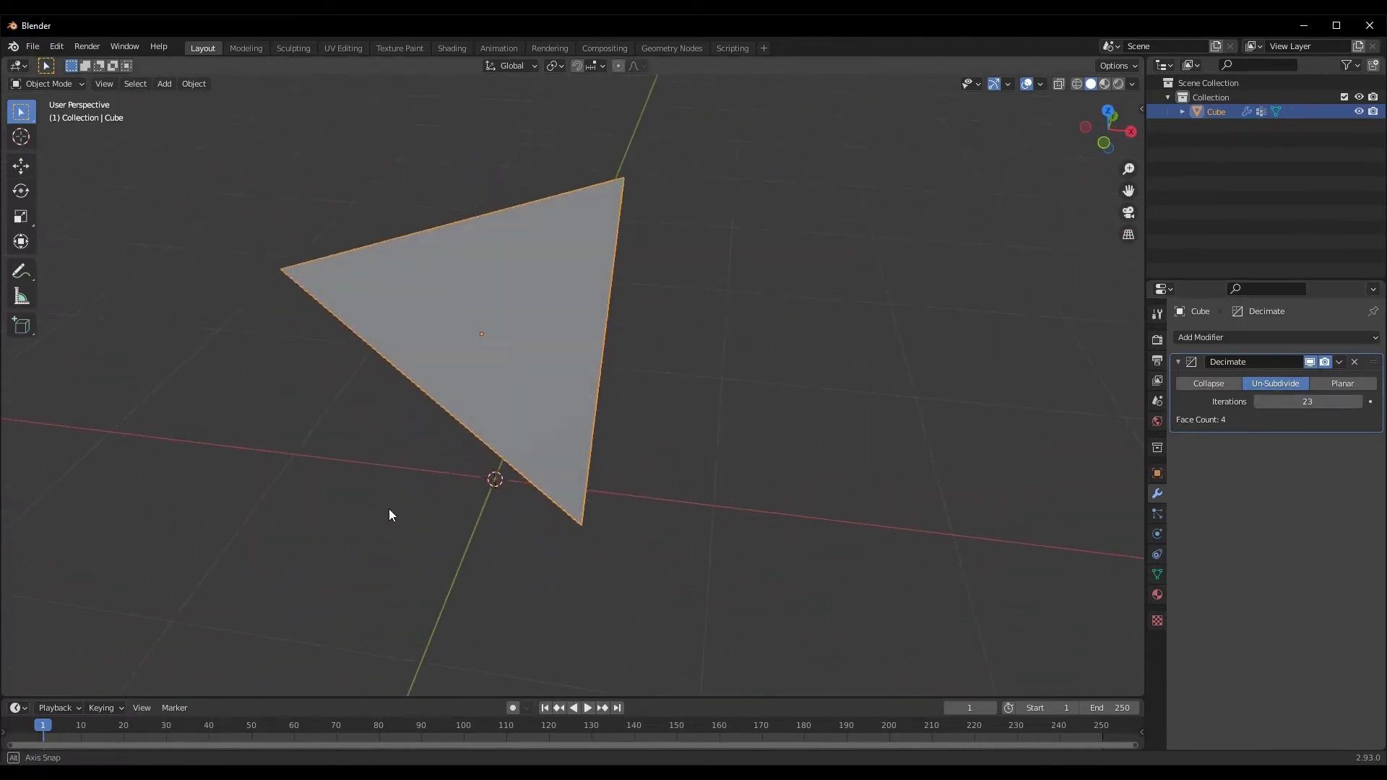
pyautogui.doubleClick(1267, 402)
pyautogui.write('0')
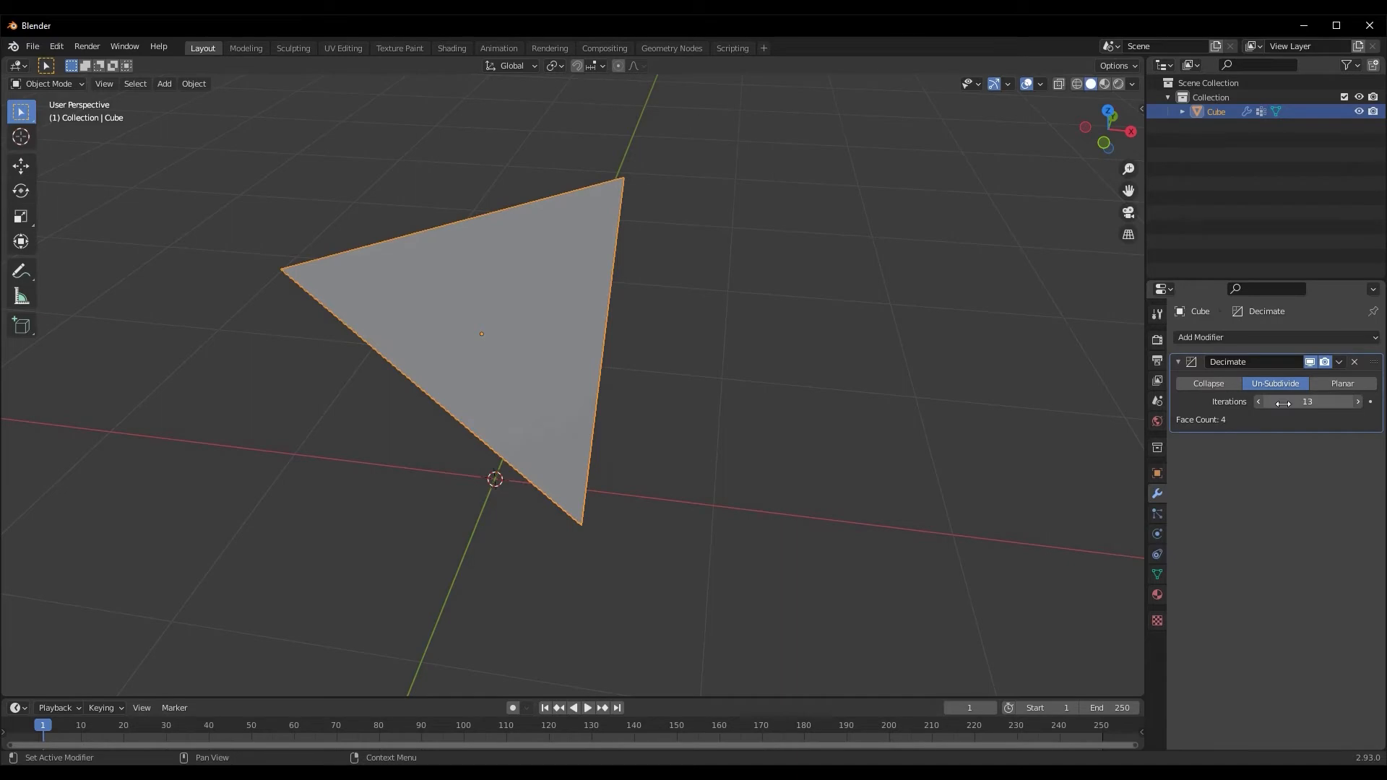
pyautogui.press('Return')
# - Raise the Un-Subdivide iterations to 2 and examine the sphere's larger quads up close
pyautogui.click(1356, 402)
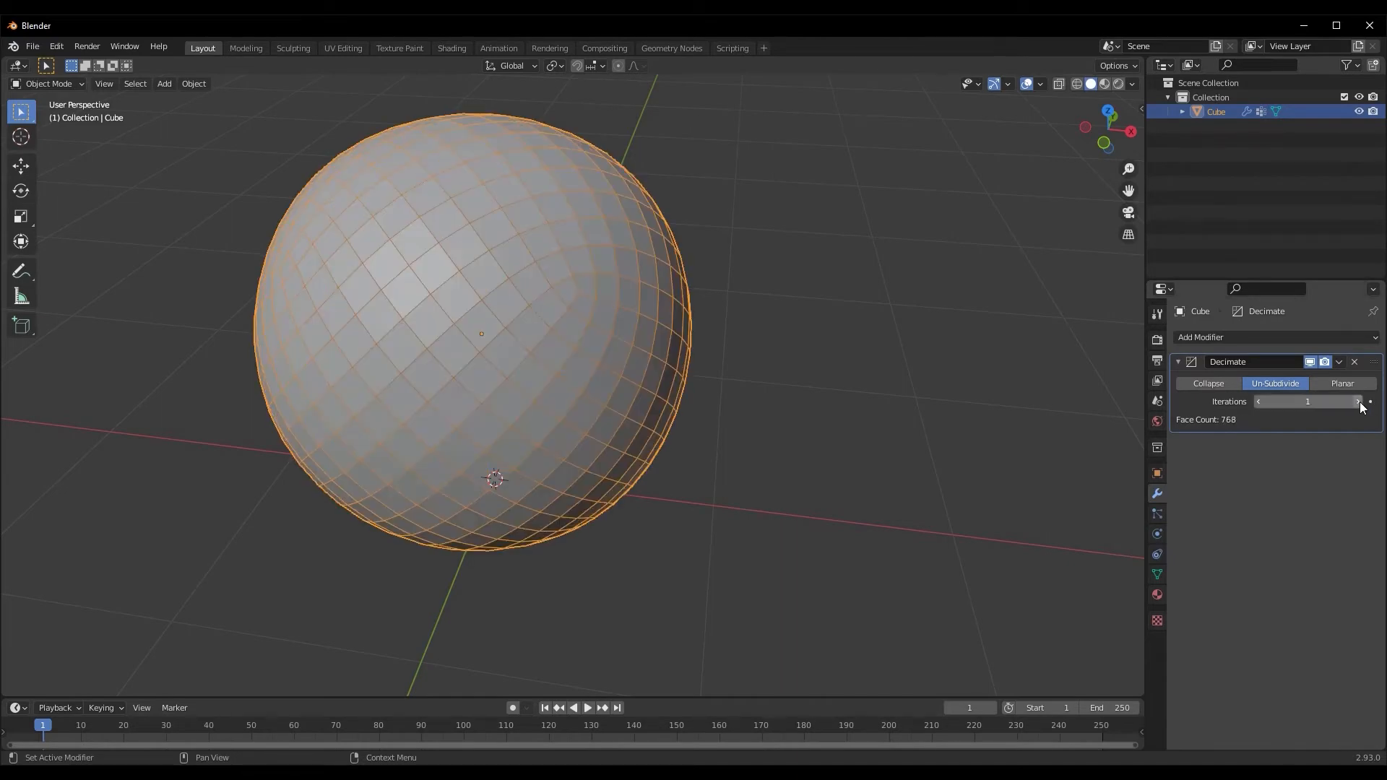
pyautogui.click(1356, 402)
pyautogui.moveTo(509, 444)
pyautogui.mouseDown(button='middle')
pyautogui.moveTo(563, 449)
pyautogui.moveTo(520, 451)
pyautogui.moveTo(479, 412)
pyautogui.moveTo(454, 414)
pyautogui.moveTo(631, 418)
pyautogui.moveTo(511, 428)
pyautogui.moveTo(513, 445)
pyautogui.moveTo(534, 445)
pyautogui.mouseUp(button='middle')
pyautogui.scroll(1, 453, 452)
pyautogui.scroll(-3, 455, 419)
pyautogui.scroll(3, 512, 428)
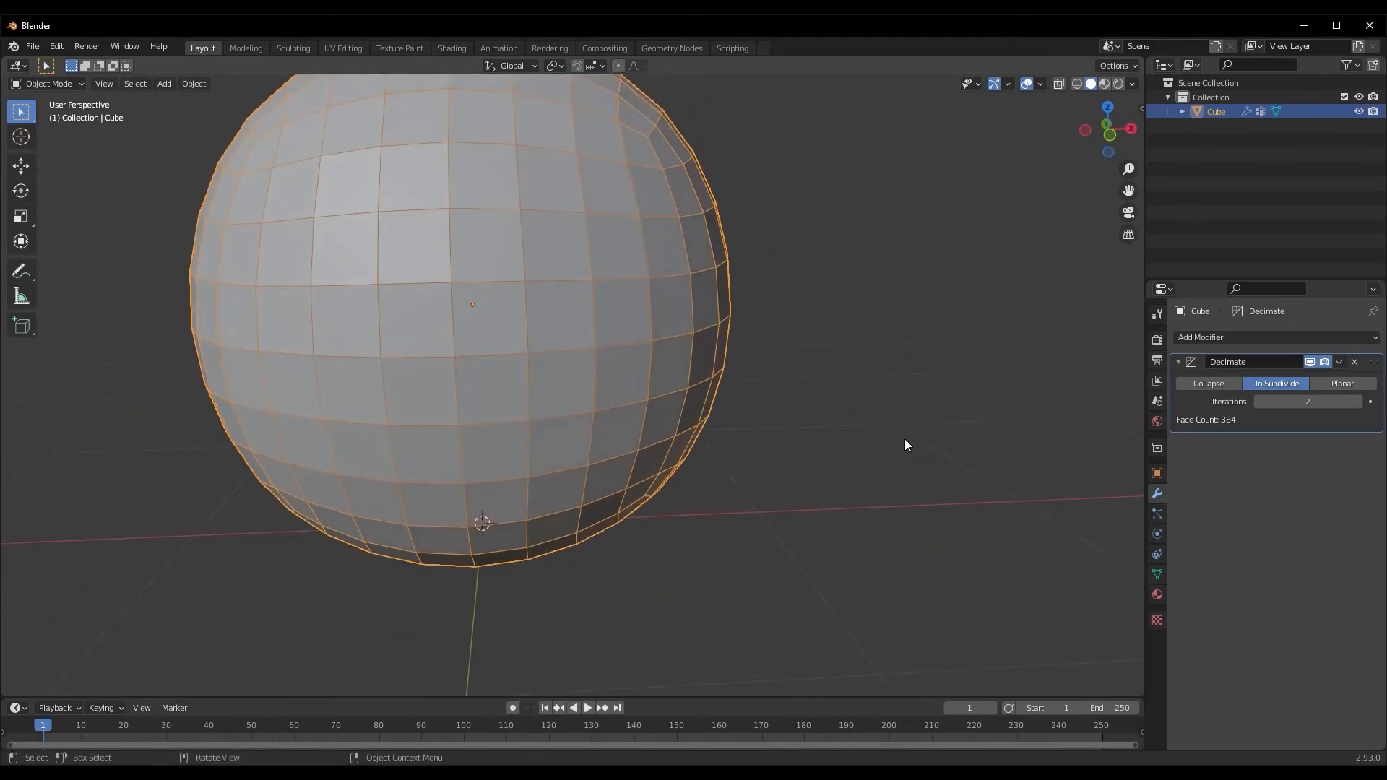
# - Raise the Un-Subdivide iterations to 4 and inspect the coarser sphere
pyautogui.click(1357, 403)
pyautogui.click(1357, 403)
pyautogui.moveTo(749, 430); pyautogui.dragTo(462, 442, button='middle')
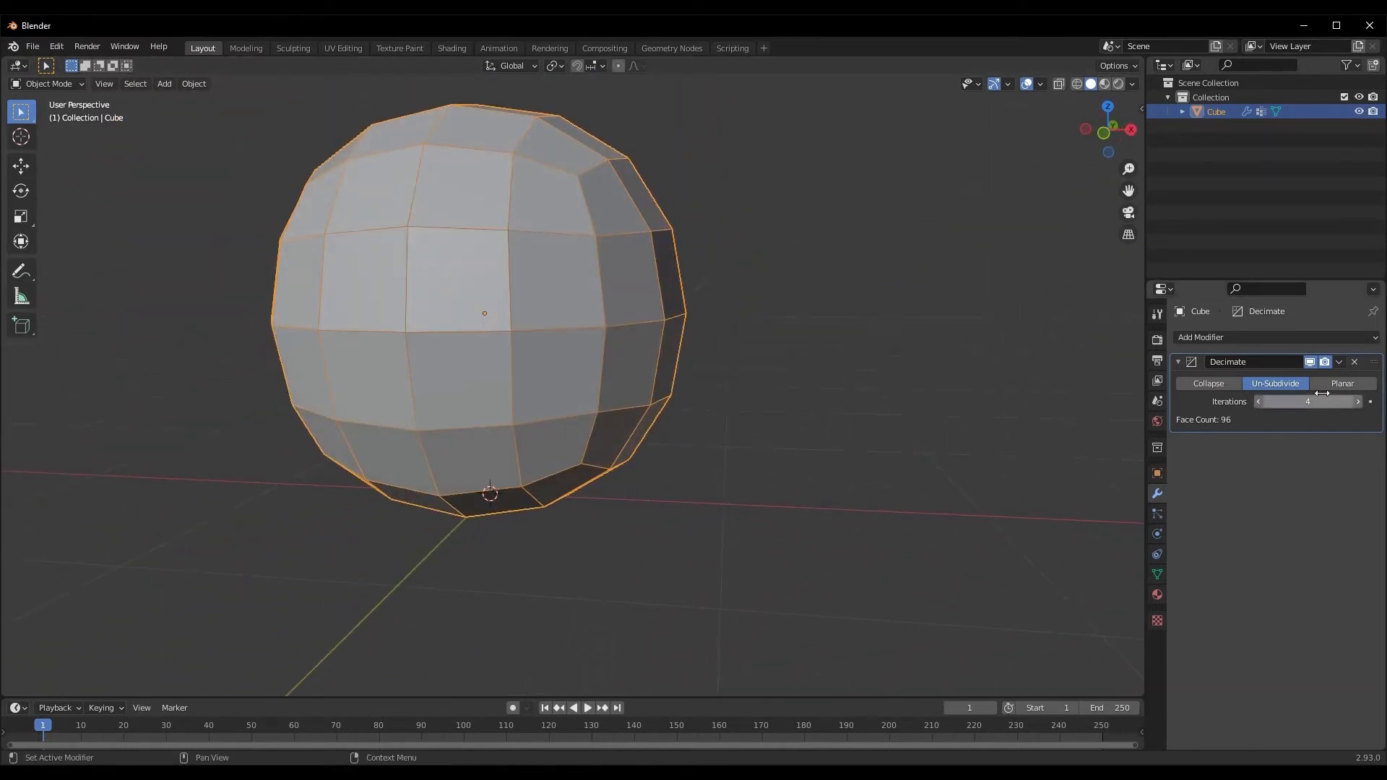
# - Switch the Decimate modifier to Planar mode and inspect the merged faces on the sphere
pyautogui.click(1342, 383)
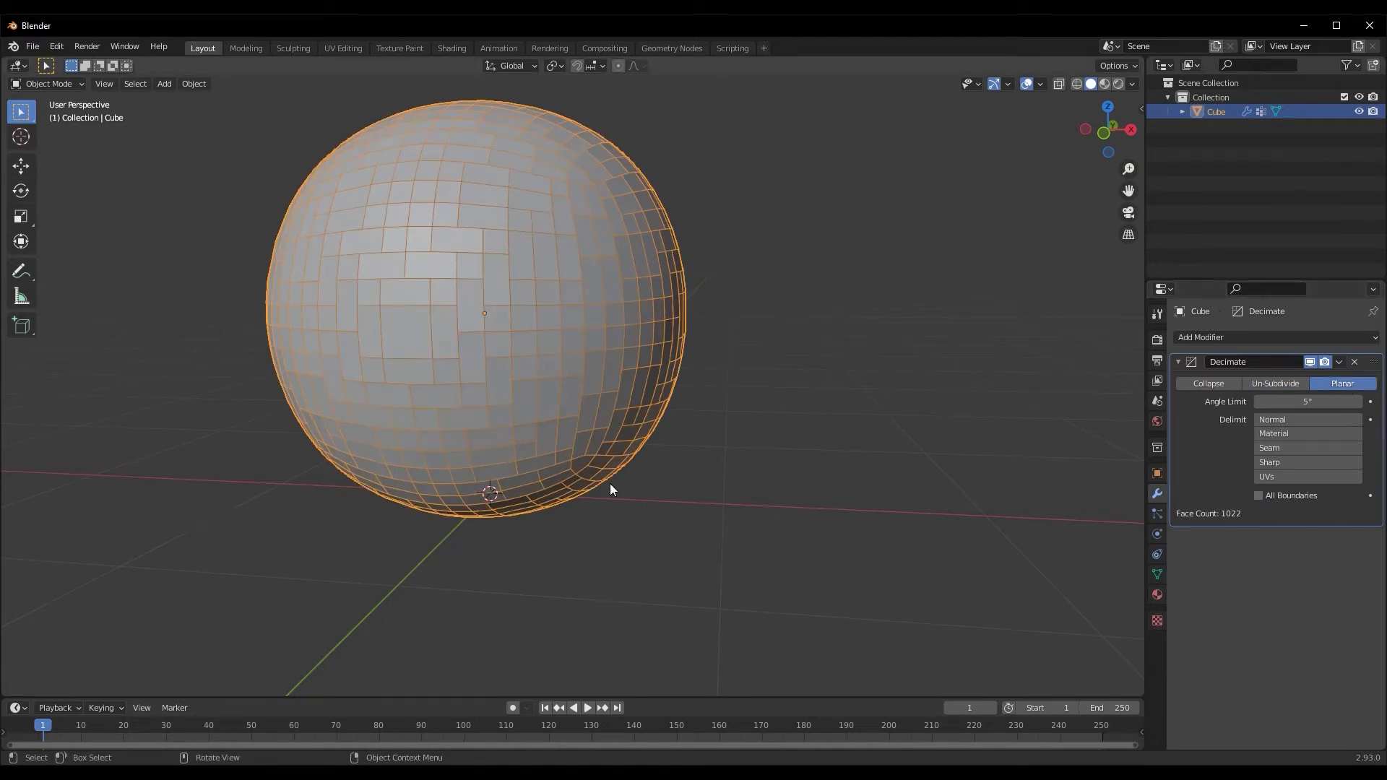
pyautogui.scroll(2, 532, 514)
pyautogui.moveTo(532, 514); pyautogui.dragTo(567, 518, button='middle')
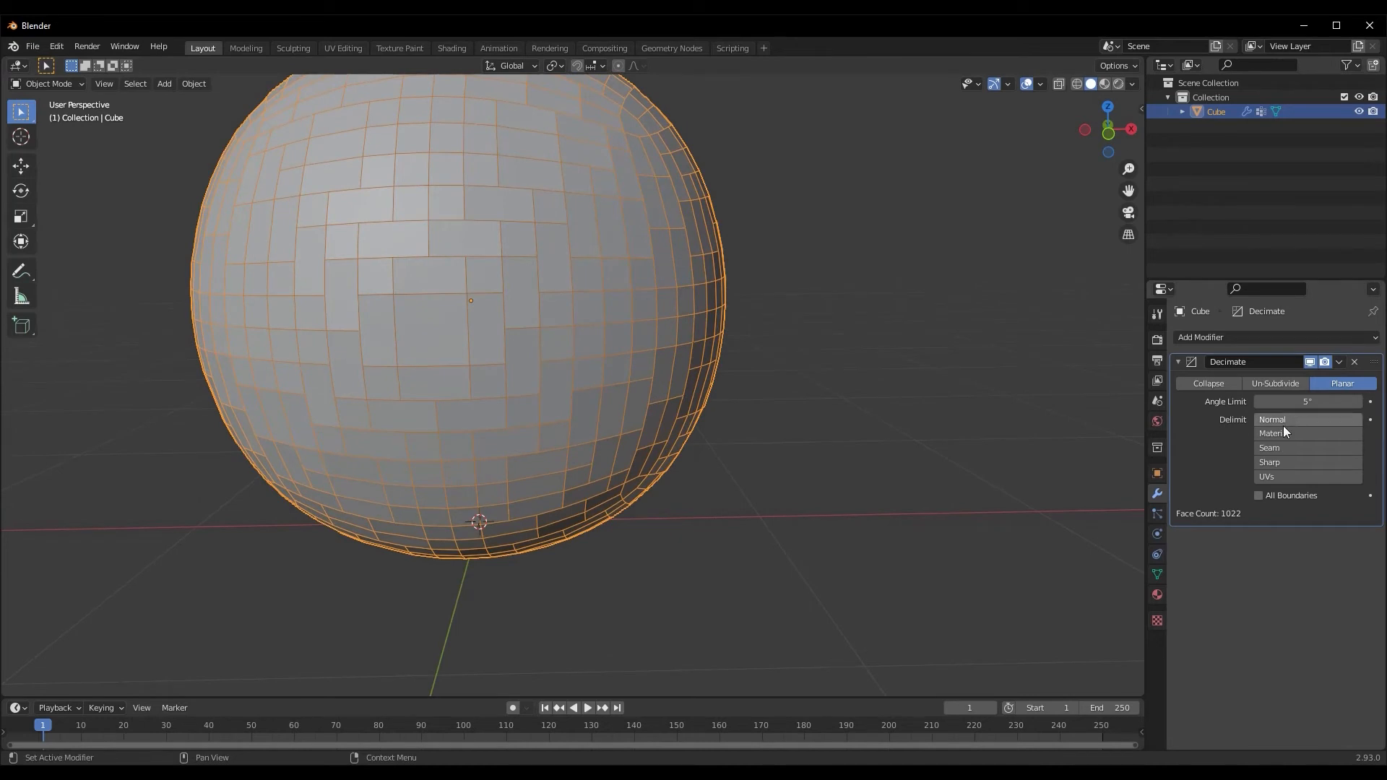
pyautogui.moveTo(744, 476); pyautogui.dragTo(763, 464, button='middle')
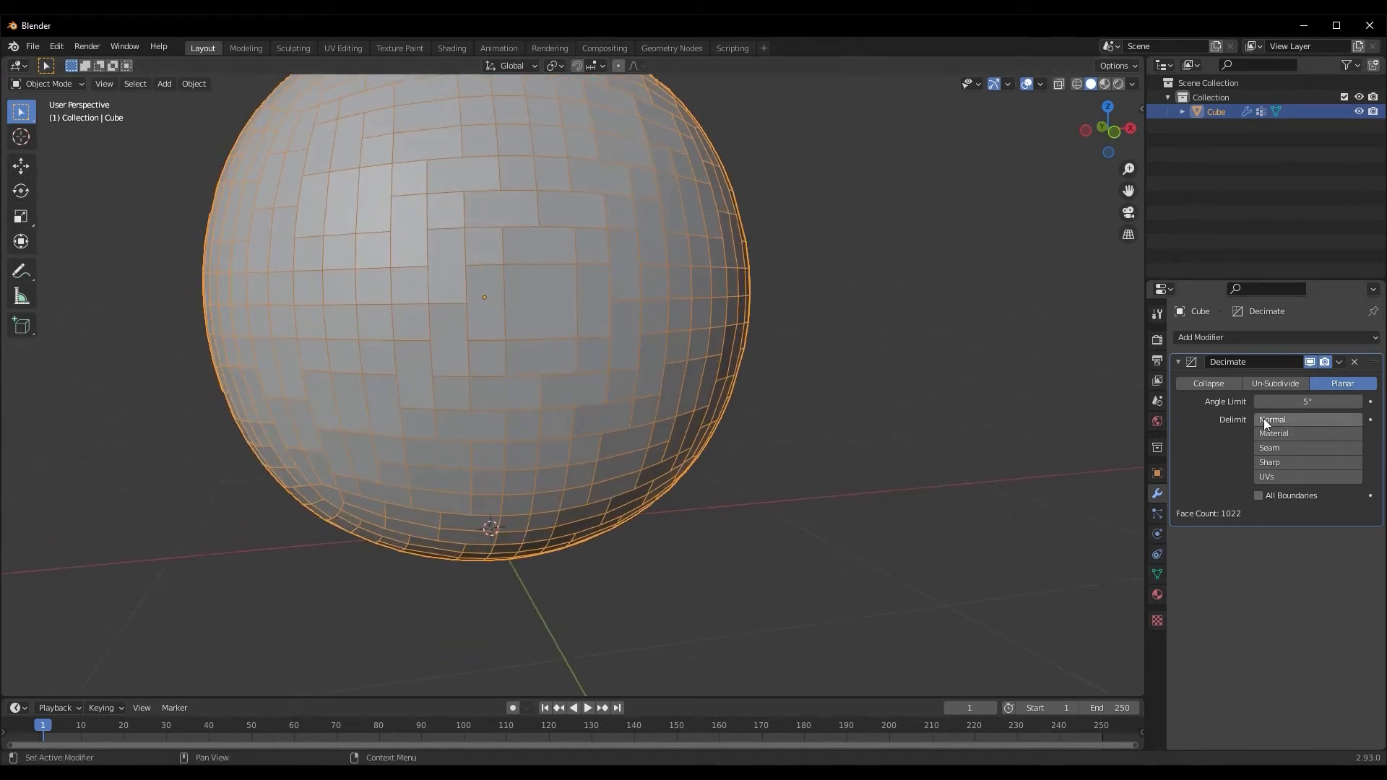
# - Try a larger Planar angle limit, then bring it down to 5.5°
pyautogui.moveTo(1314, 401)
pyautogui.mouseDown()
pyautogui.moveTo(1369, 399)
pyautogui.moveTo(6, 400)
pyautogui.moveTo(1381, 400)
pyautogui.moveTo(1304, 403)
pyautogui.mouseUp()
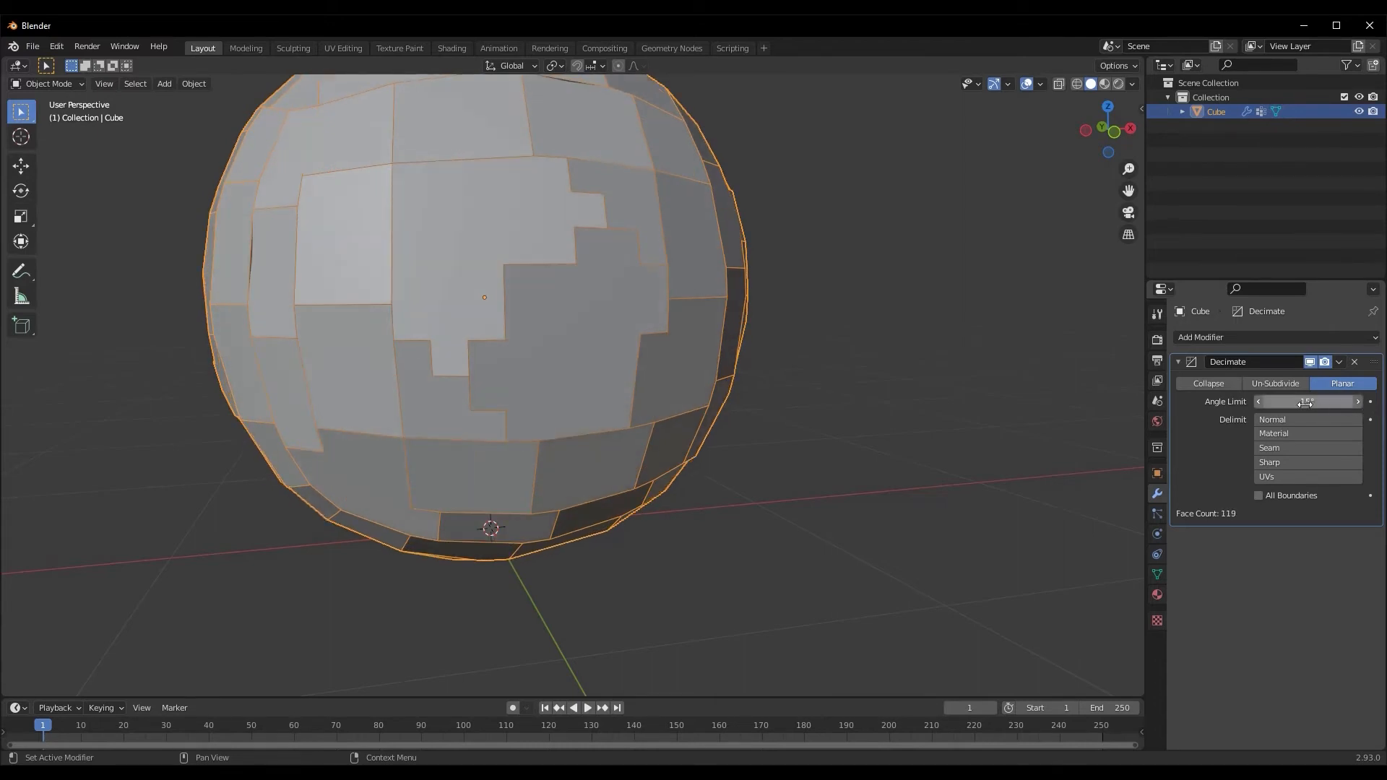
pyautogui.click(1304, 403)
pyautogui.click(1228, 426)
pyautogui.moveTo(1322, 402); pyautogui.dragTo(1248, 410)
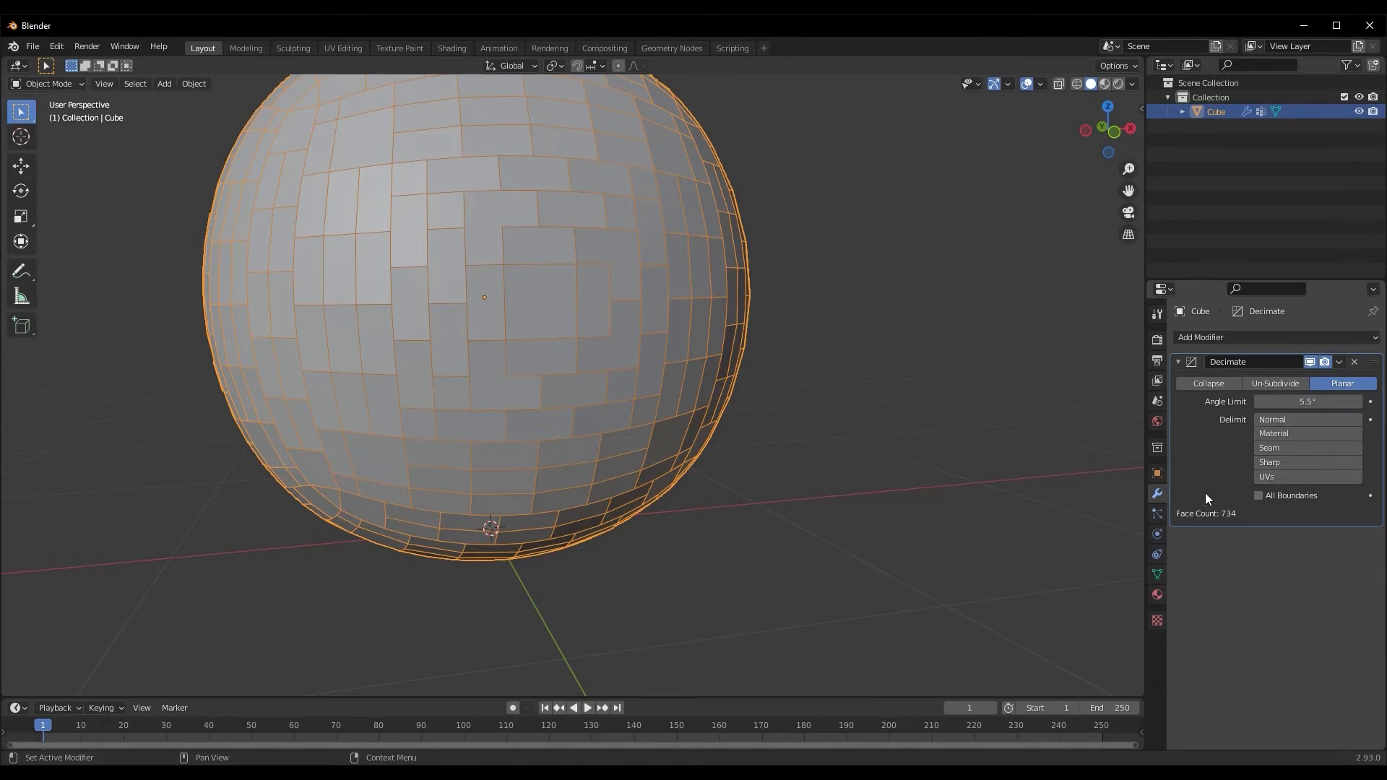
# - Delimit the planar decimation by Normal and inspect the sphere's faces
pyautogui.click(1274, 418)
pyautogui.moveTo(811, 473); pyautogui.dragTo(535, 453, button='middle')
pyautogui.scroll(2, 514, 404)
pyautogui.scroll(-4, 538, 452)
# - Set the Planar angle limit to 6.7° and delimit the decimation by Material
pyautogui.moveTo(1312, 401); pyautogui.dragTo(1317, 417)
pyautogui.click(1290, 428)
pyautogui.moveTo(187, 477); pyautogui.dragTo(170, 422, button='middle')
# - In Edit Mode, select a single face on the sphere's front and add a new material in a second slot
pyautogui.press('Tab')
pyautogui.hotkey('alt', 'a')
pyautogui.press('a')
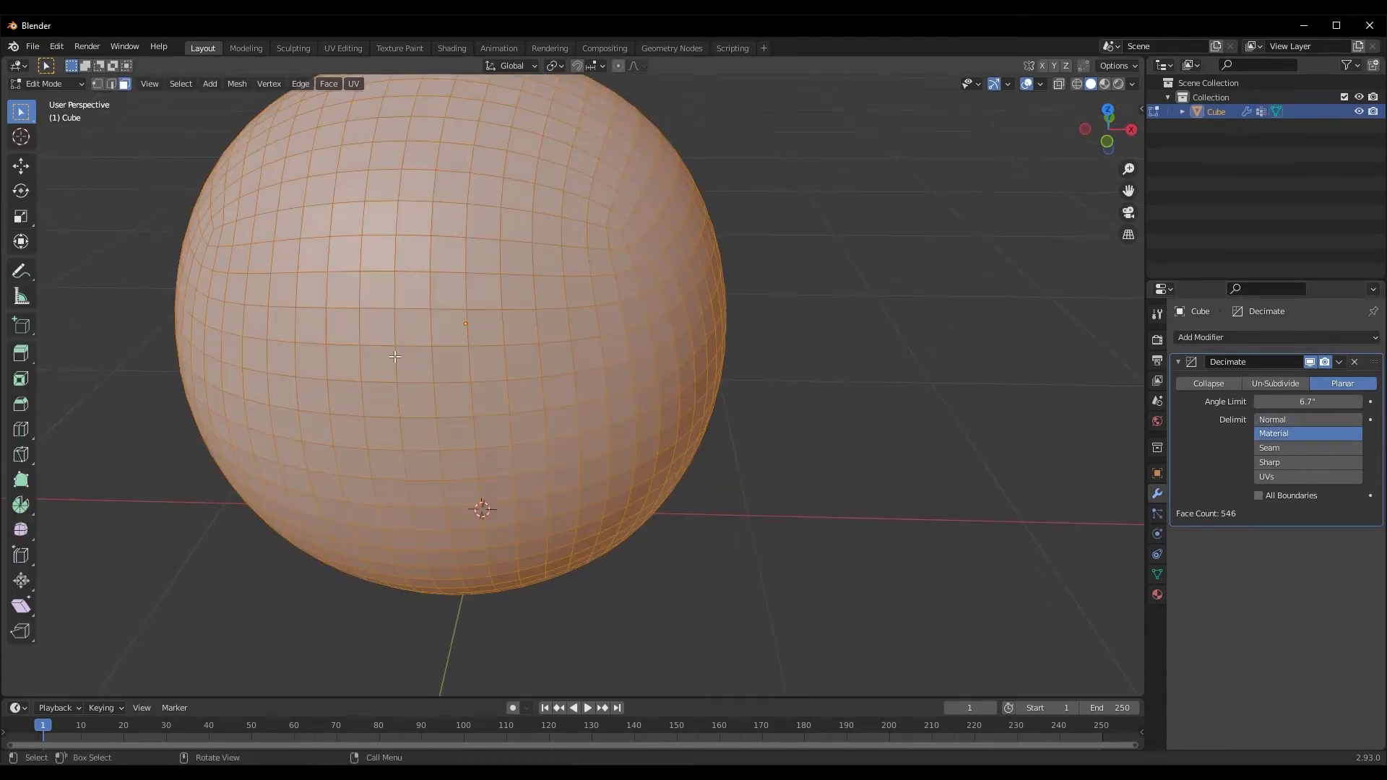
pyautogui.click(376, 326)
pyautogui.click(1157, 593)
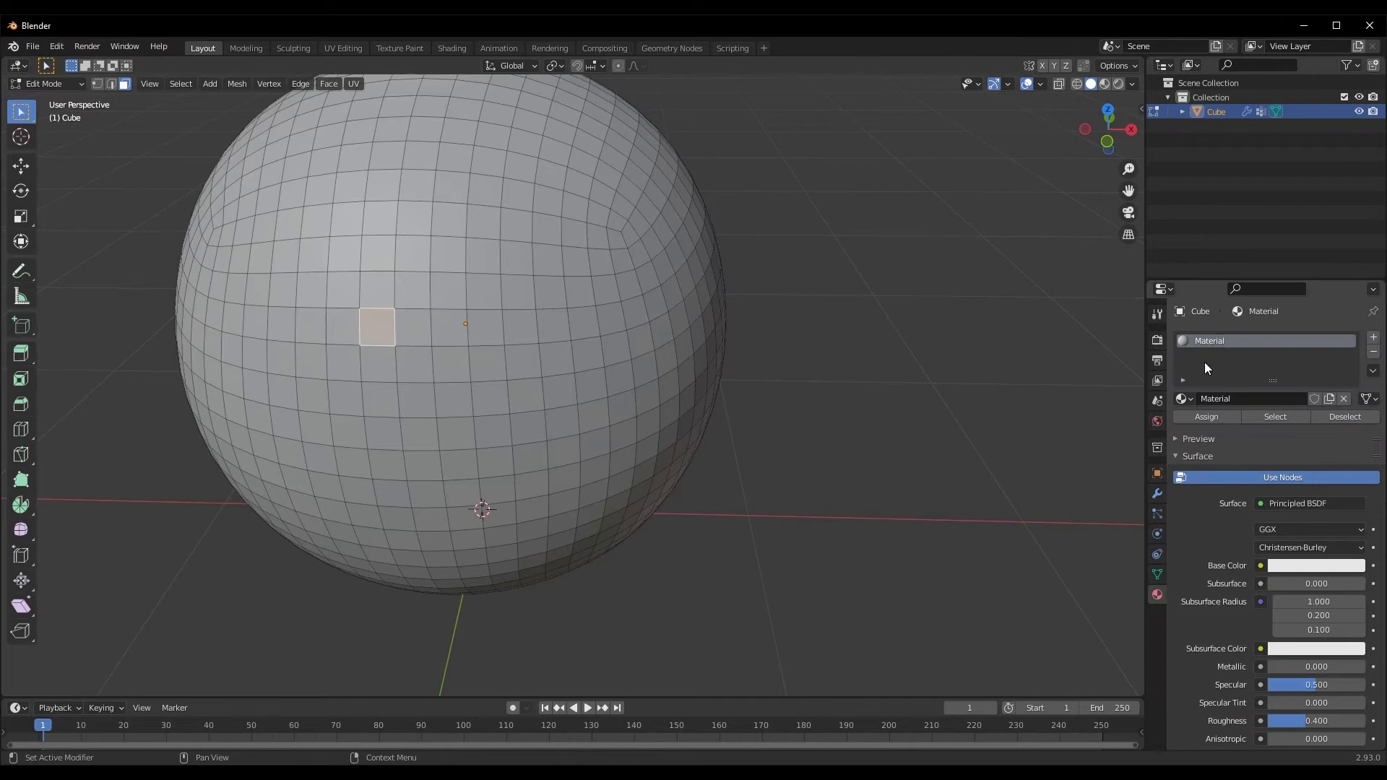
pyautogui.click(1373, 338)
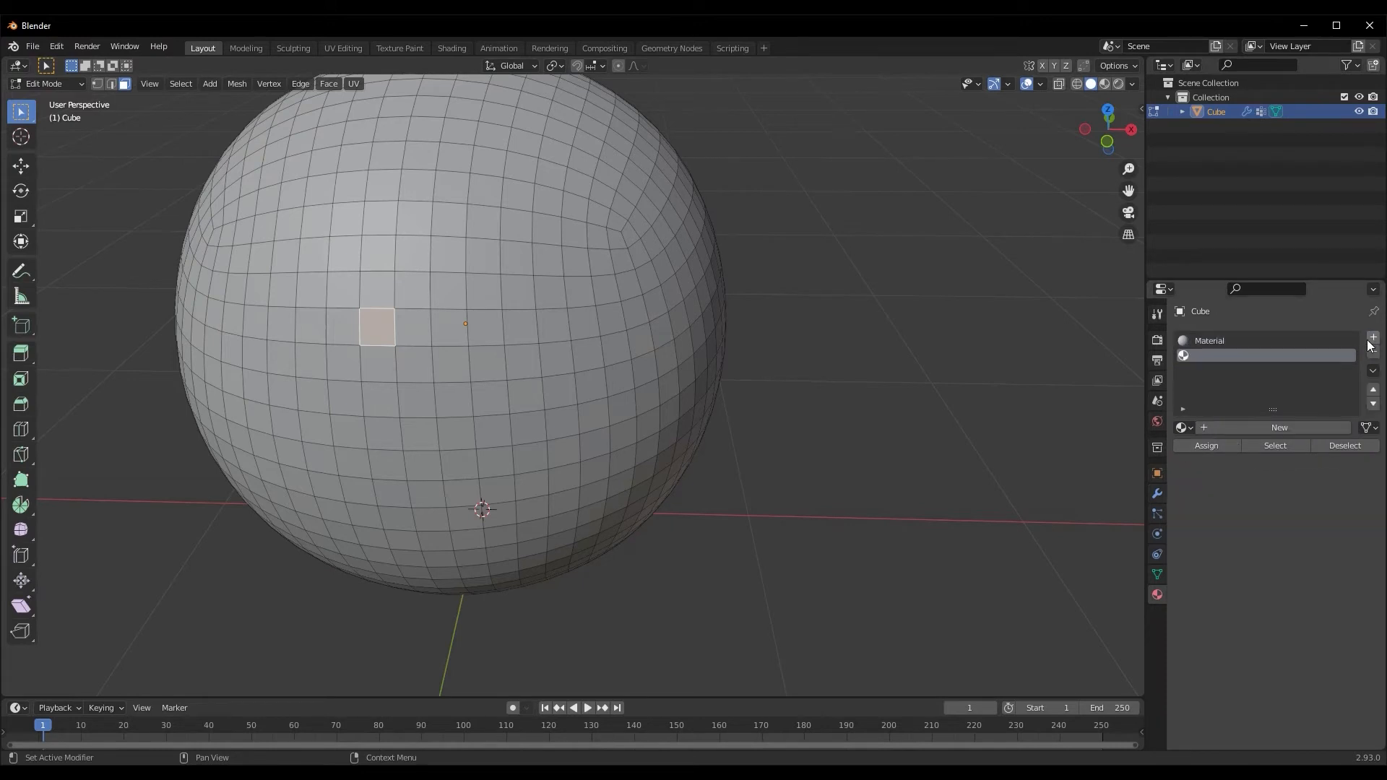
pyautogui.click(1282, 426)
pyautogui.scroll(-2, 1262, 552)
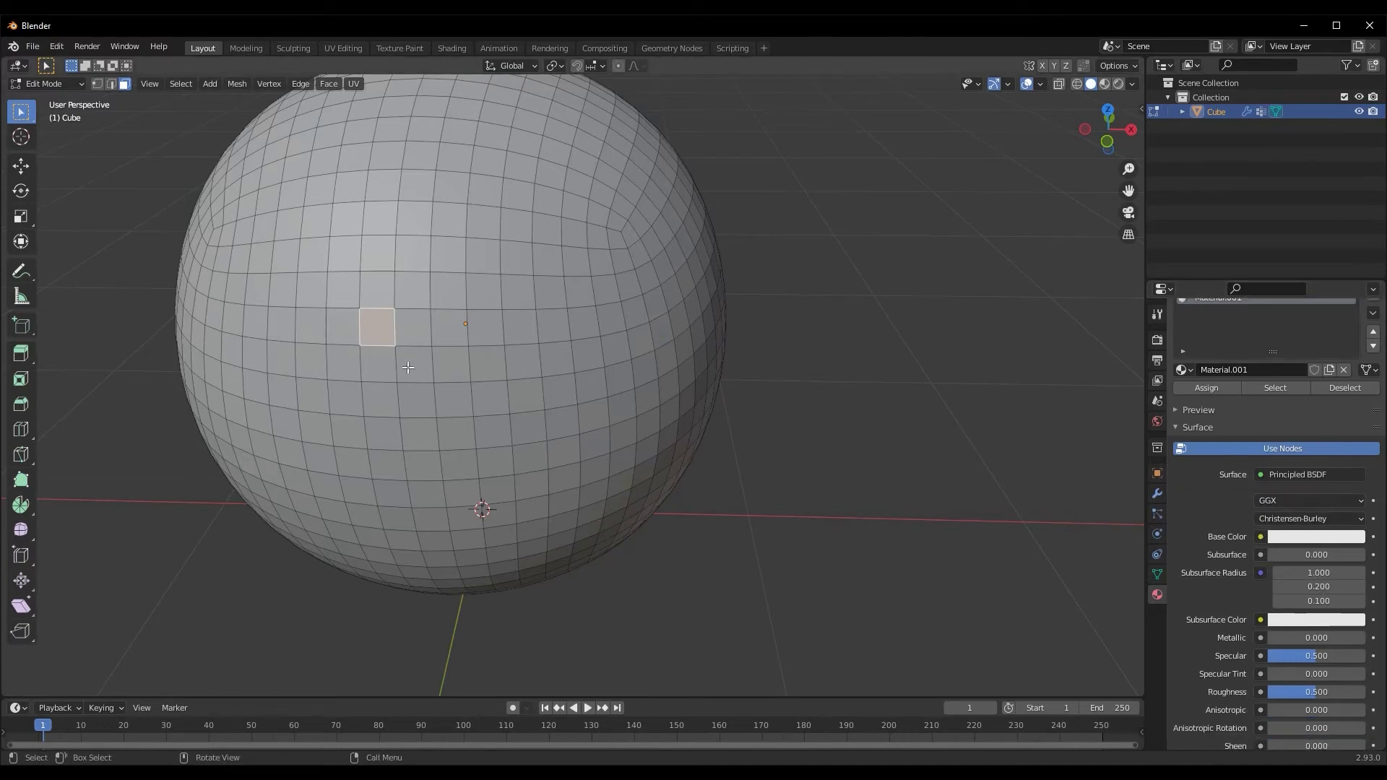
# - Box-select a rectangular patch of faces on the sphere's front and switch the viewport to Material Preview
pyautogui.moveTo(277, 258); pyautogui.dragTo(563, 464)
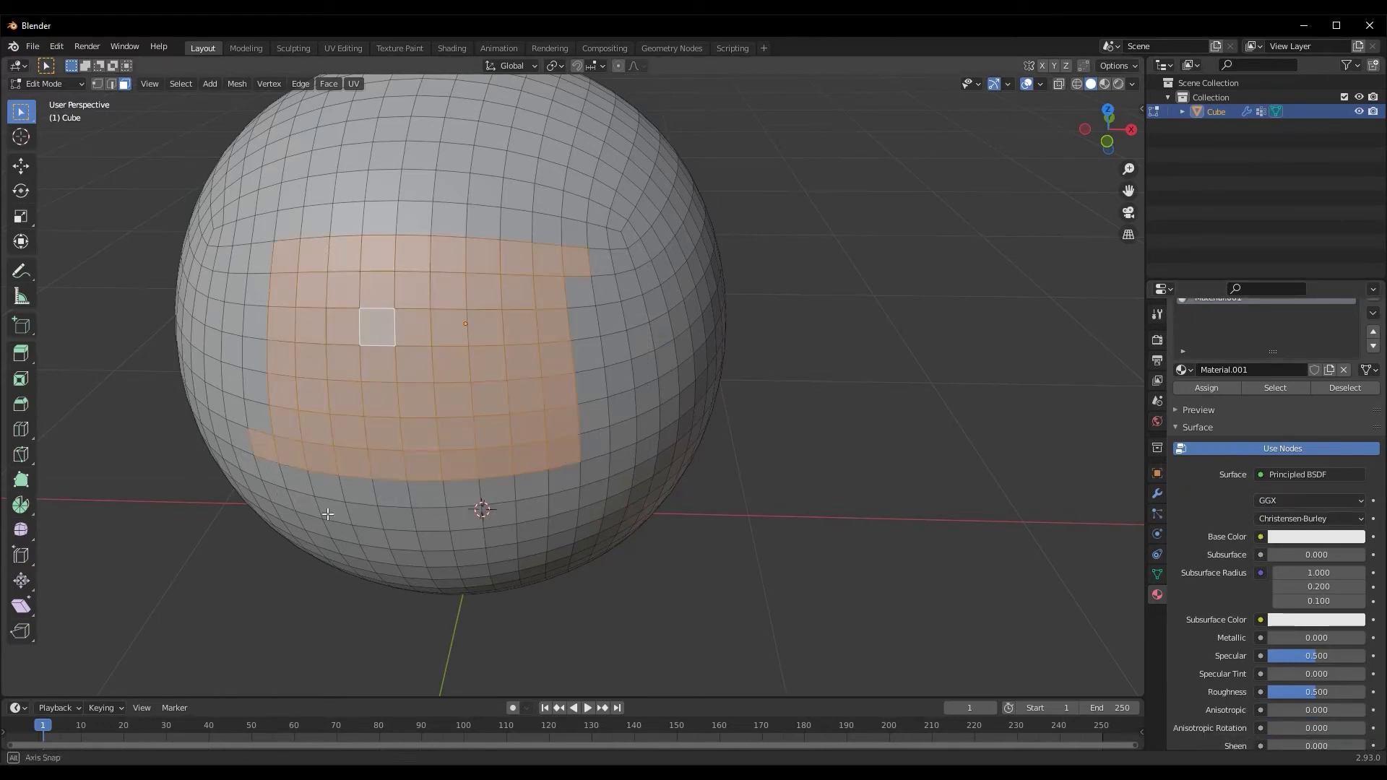
pyautogui.moveTo(342, 520); pyautogui.dragTo(339, 505, button='middle')
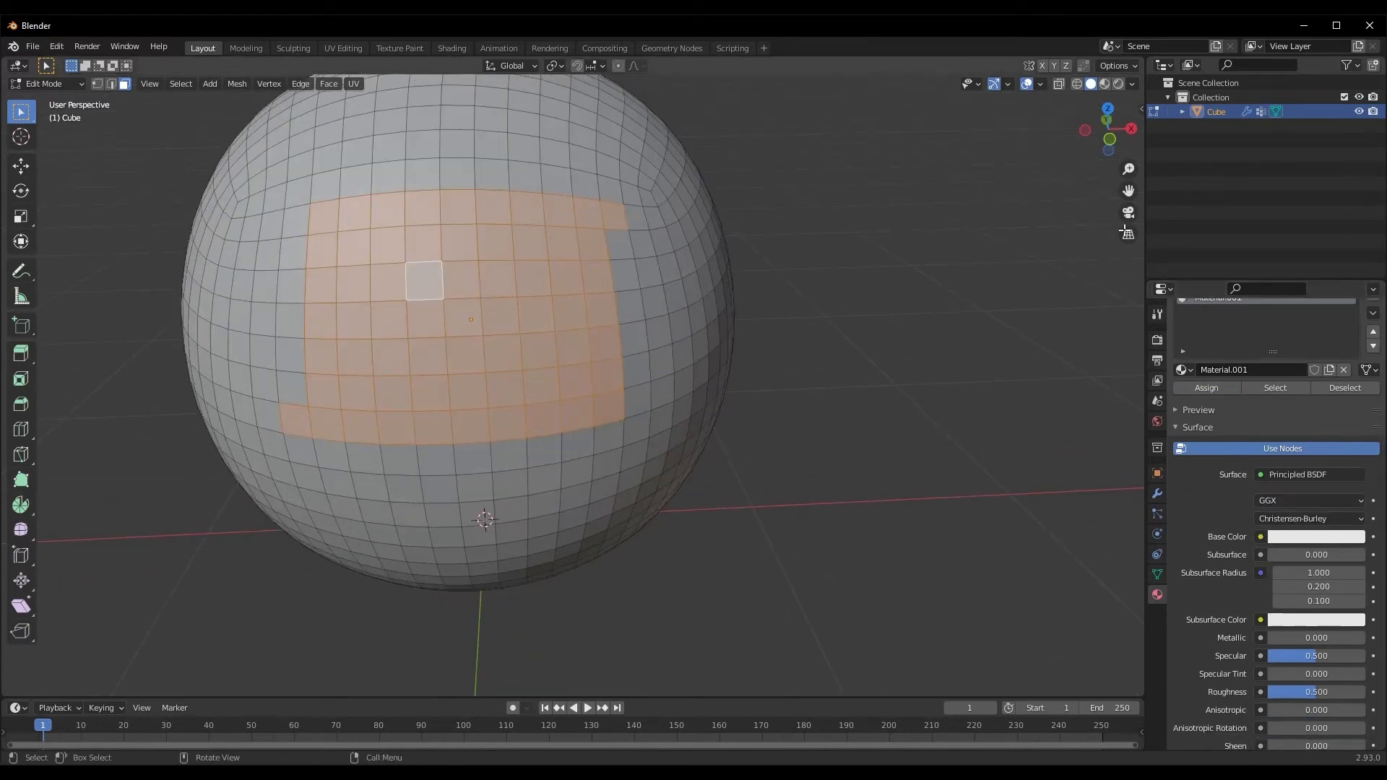
pyautogui.click(1104, 84)
pyautogui.moveTo(768, 207); pyautogui.dragTo(770, 231, button='middle')
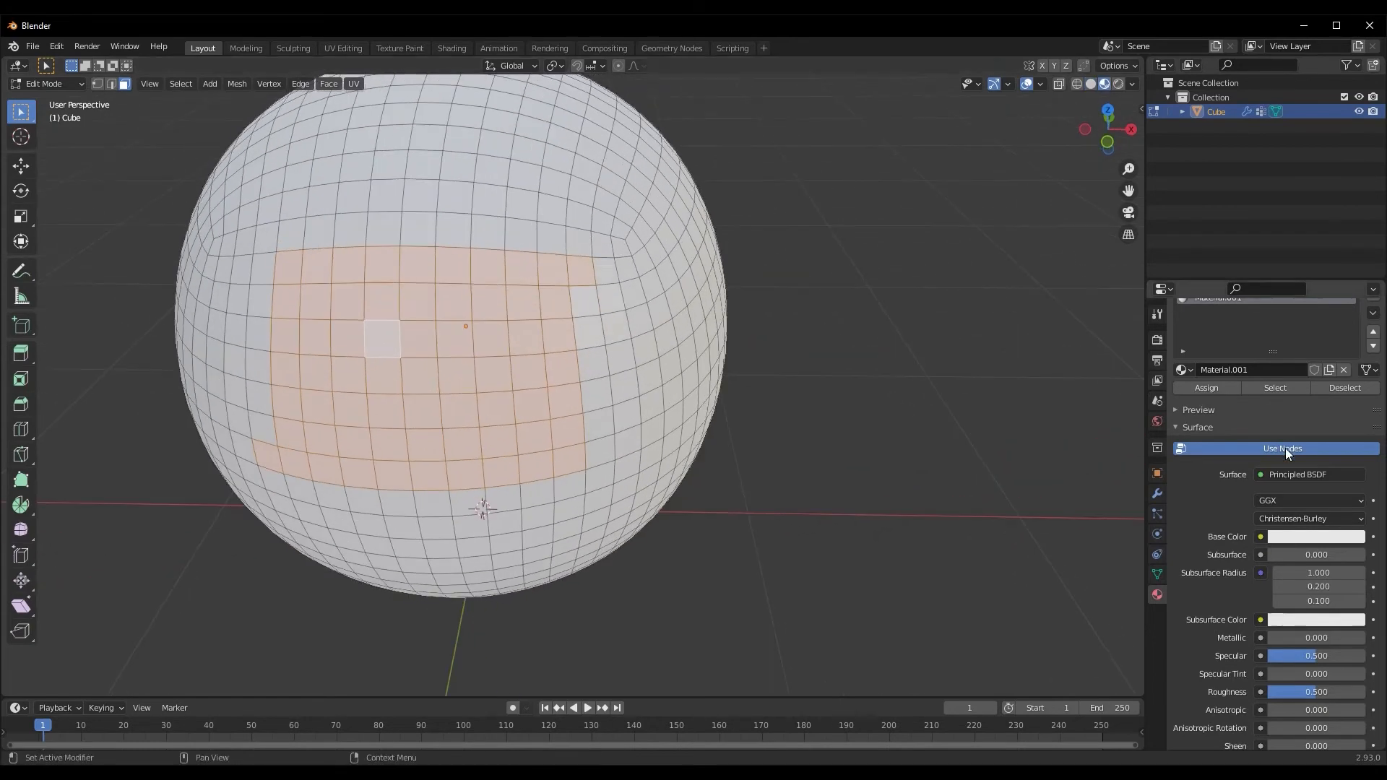
# - Assign the new material to the selected faces with a black base color and inspect the patch in Object Mode
pyautogui.click(1302, 538)
pyautogui.moveTo(1355, 355); pyautogui.dragTo(1354, 461)
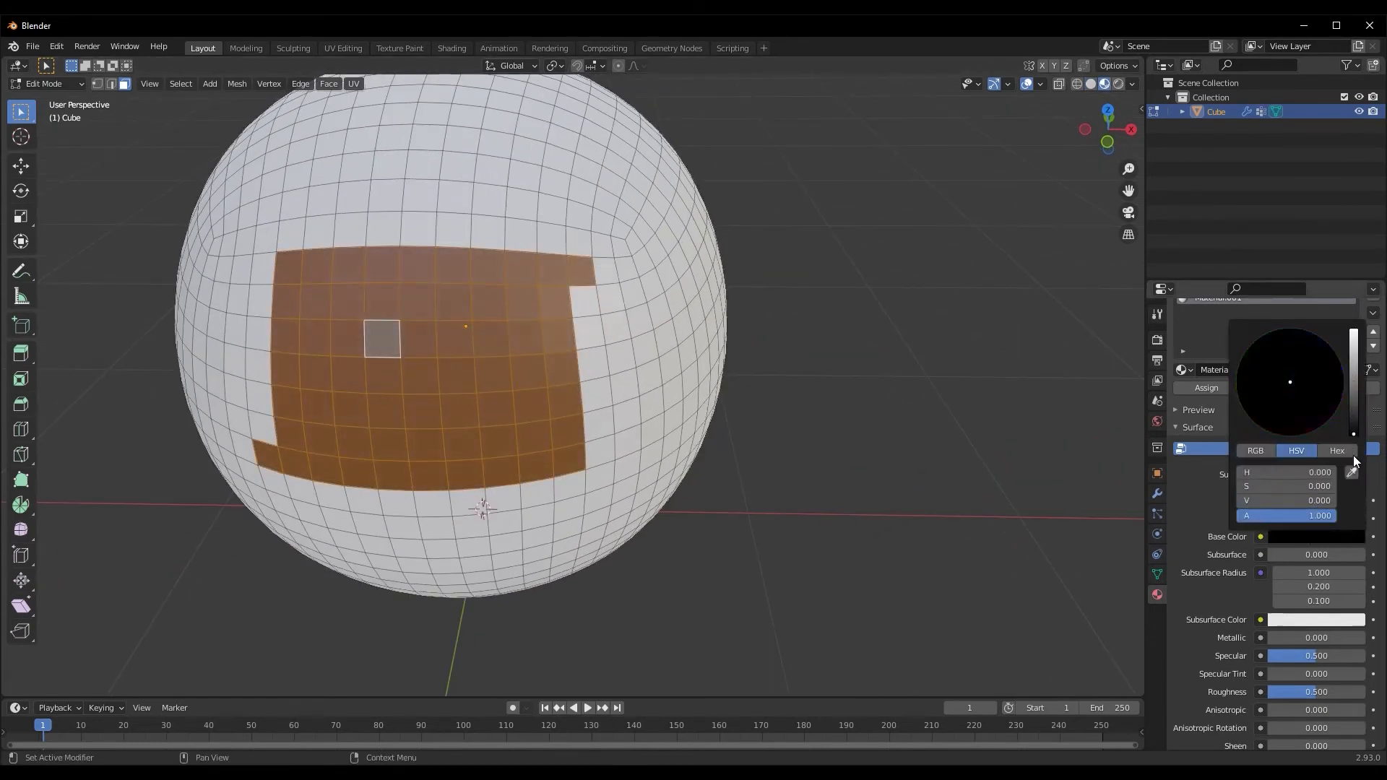
pyautogui.click(592, 442)
pyautogui.press('Tab')
pyautogui.moveTo(566, 456); pyautogui.dragTo(652, 314, button='middle')
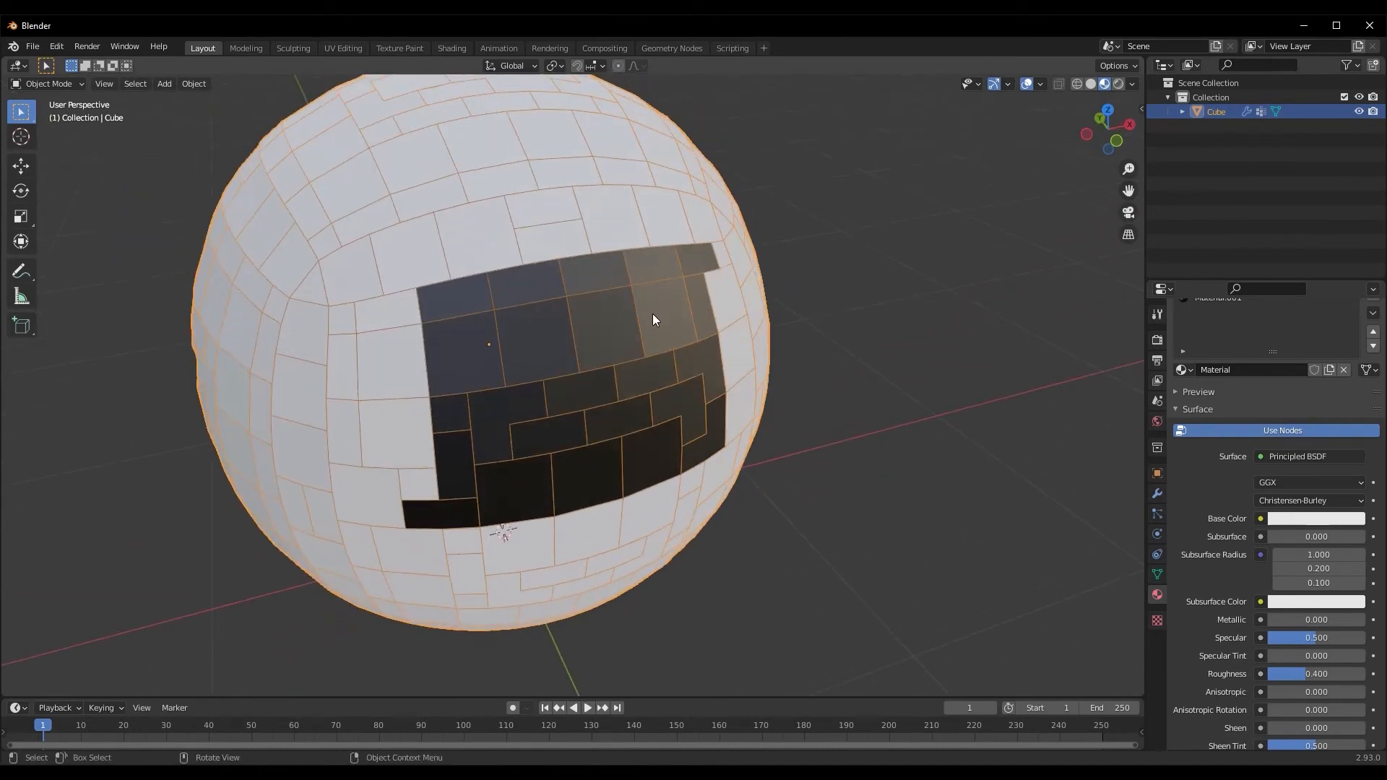
# - Raise the sphere's first material's Metallic value to about 0.897 and return to the Decimate modifier settings
pyautogui.click(1309, 521)
pyautogui.scroll(2, 1238, 366)
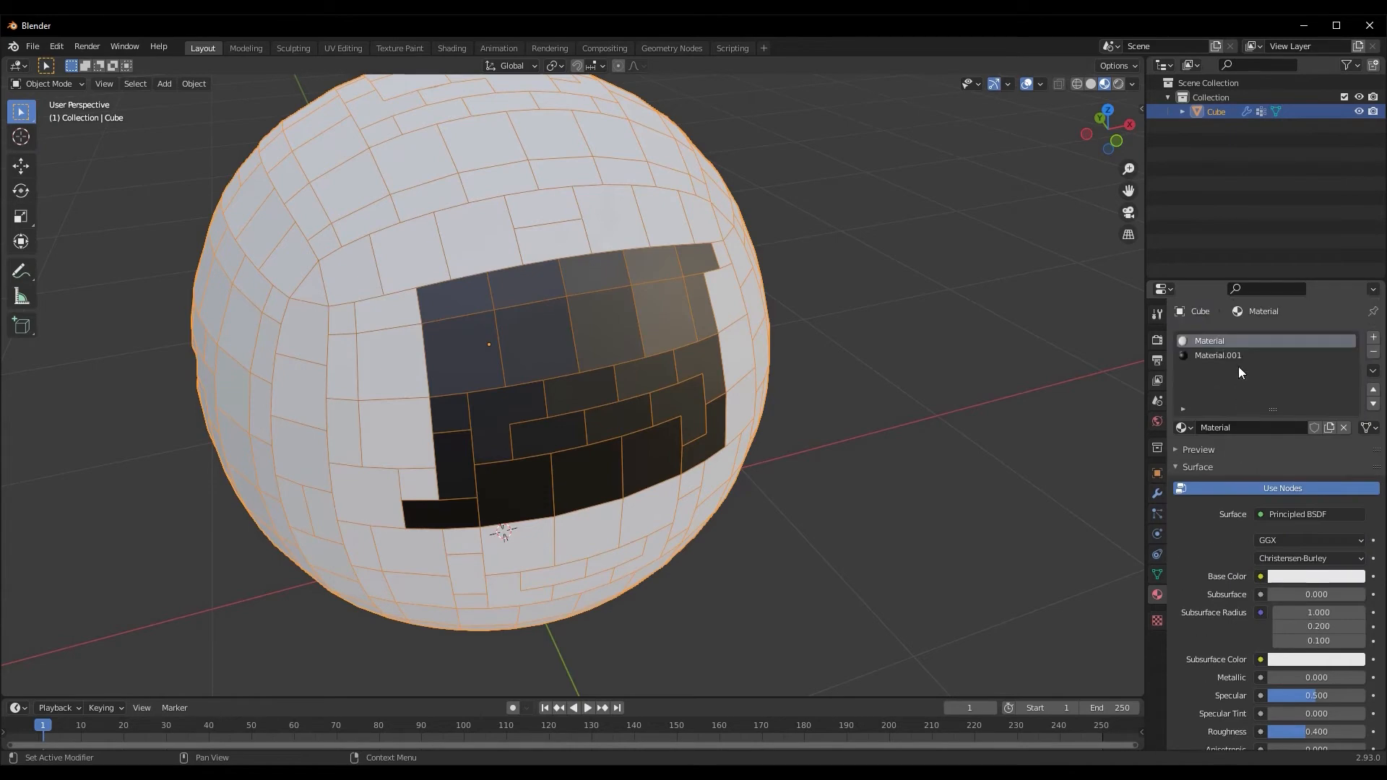
pyautogui.moveTo(1286, 686); pyautogui.dragTo(1355, 686)
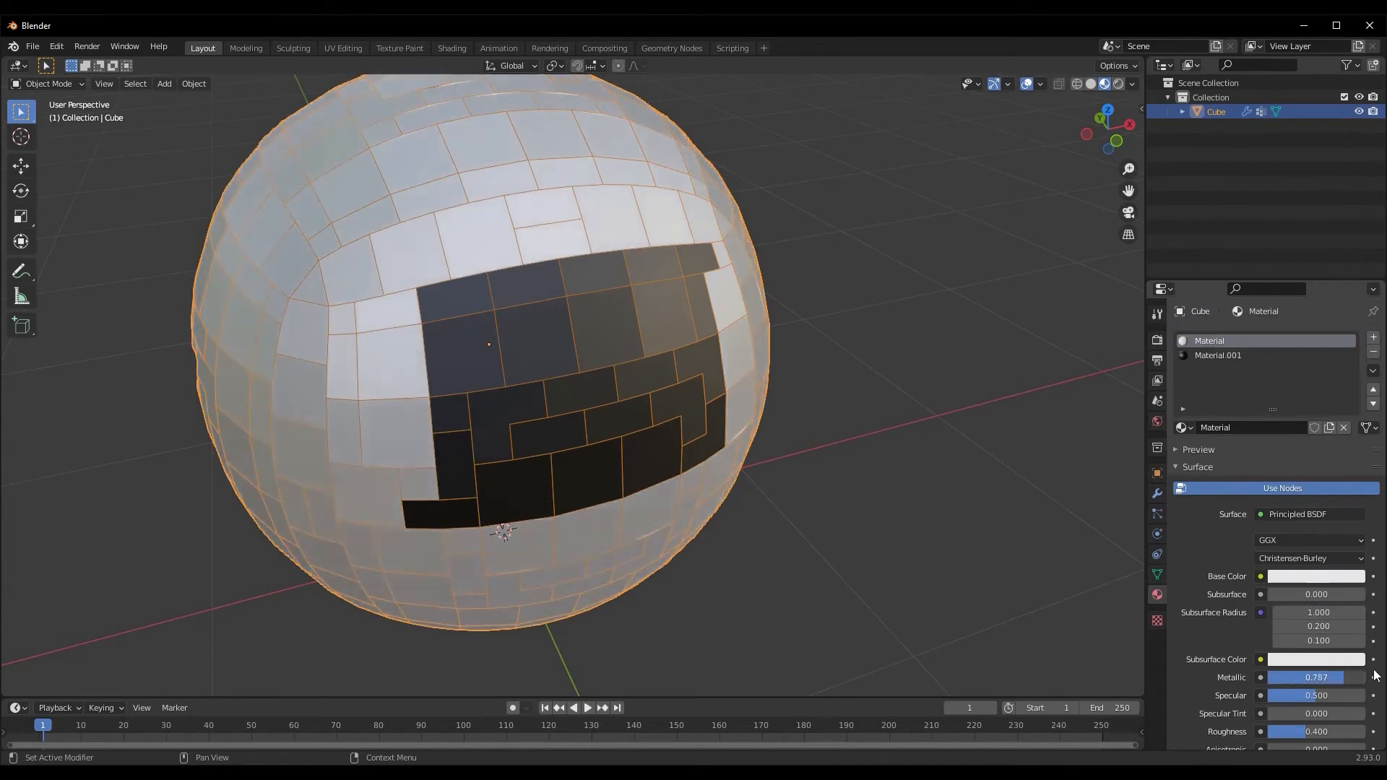
pyautogui.moveTo(846, 620); pyautogui.dragTo(1114, 502, button='middle')
pyautogui.press('Tab')
pyautogui.press('Tab')
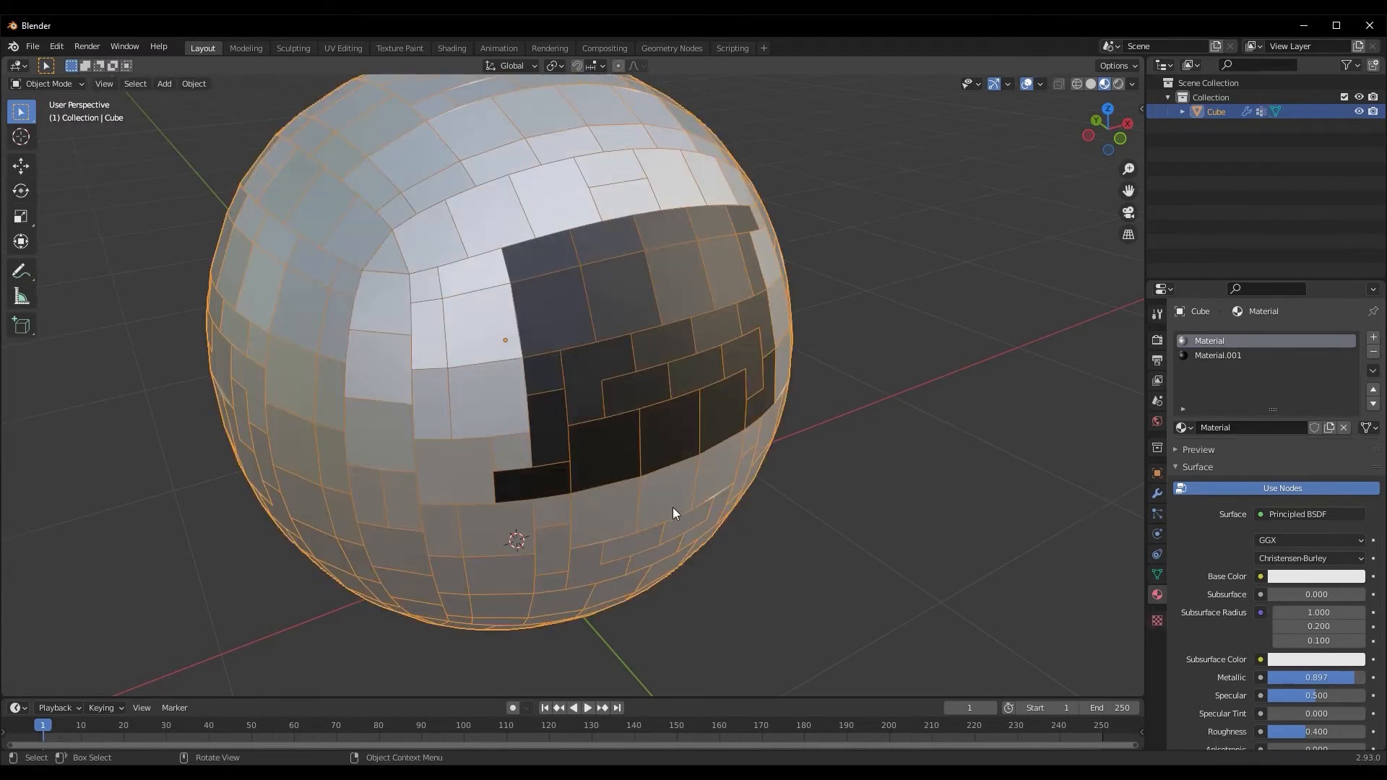
pyautogui.click(1156, 493)
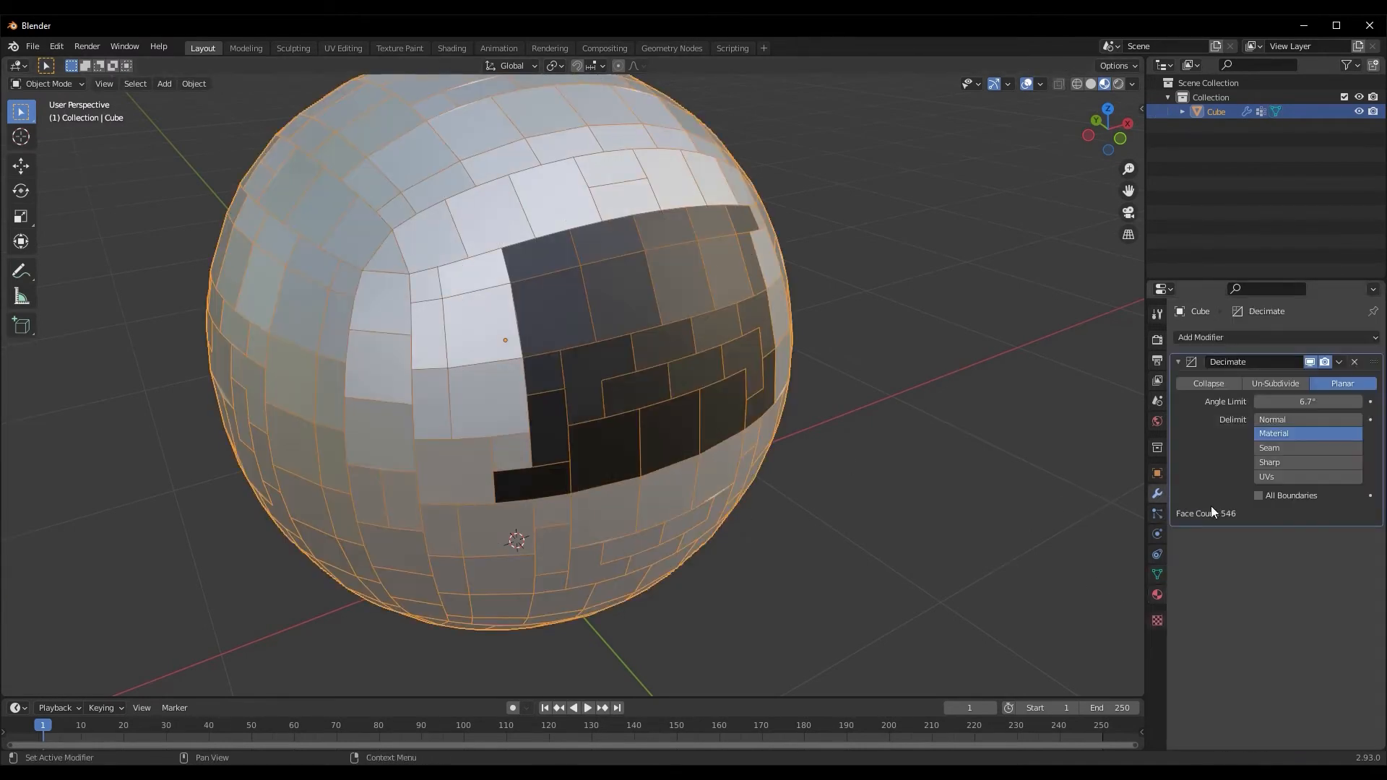
# - Set the Decimate modifier's Delimit option to Normal and compare the black patch with the modifier's viewport display off and on
pyautogui.click(1283, 419)
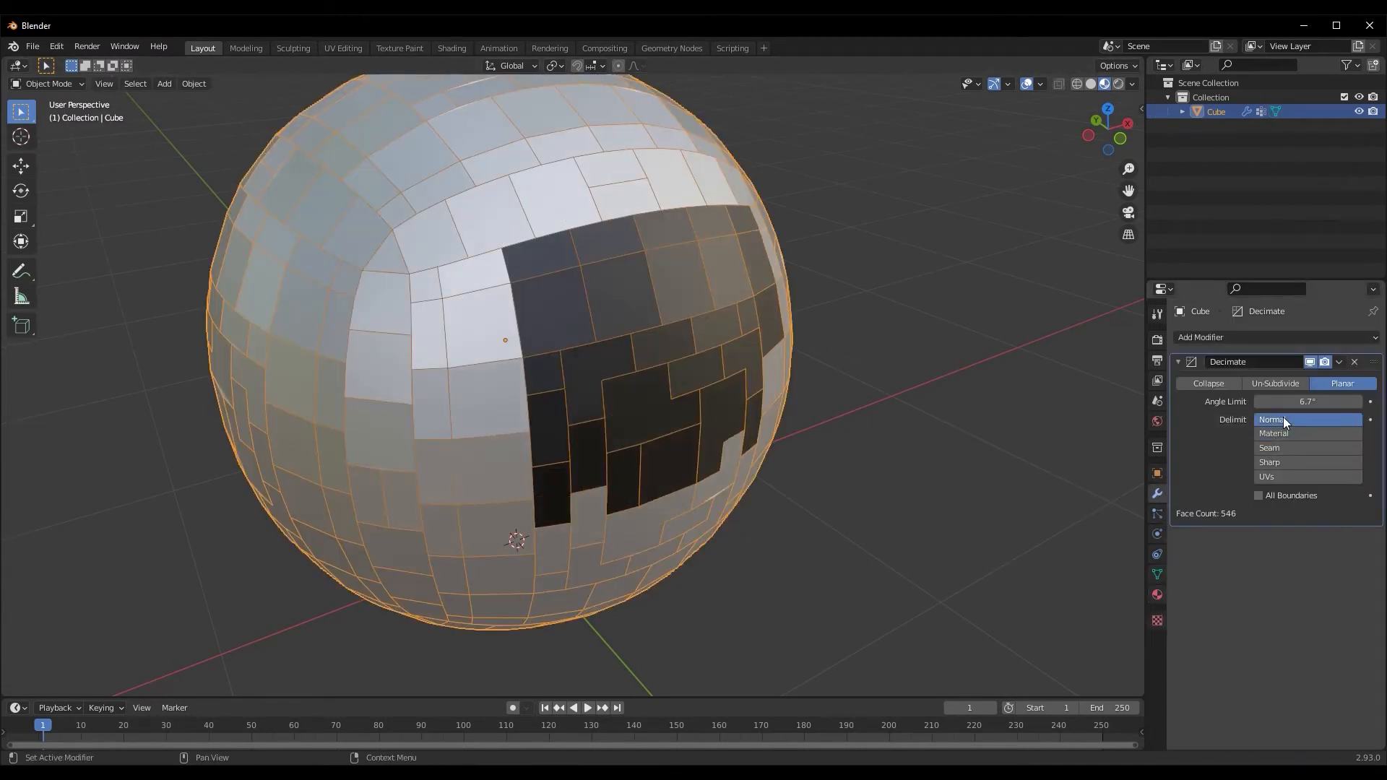
pyautogui.moveTo(776, 484); pyautogui.dragTo(628, 476, button='middle')
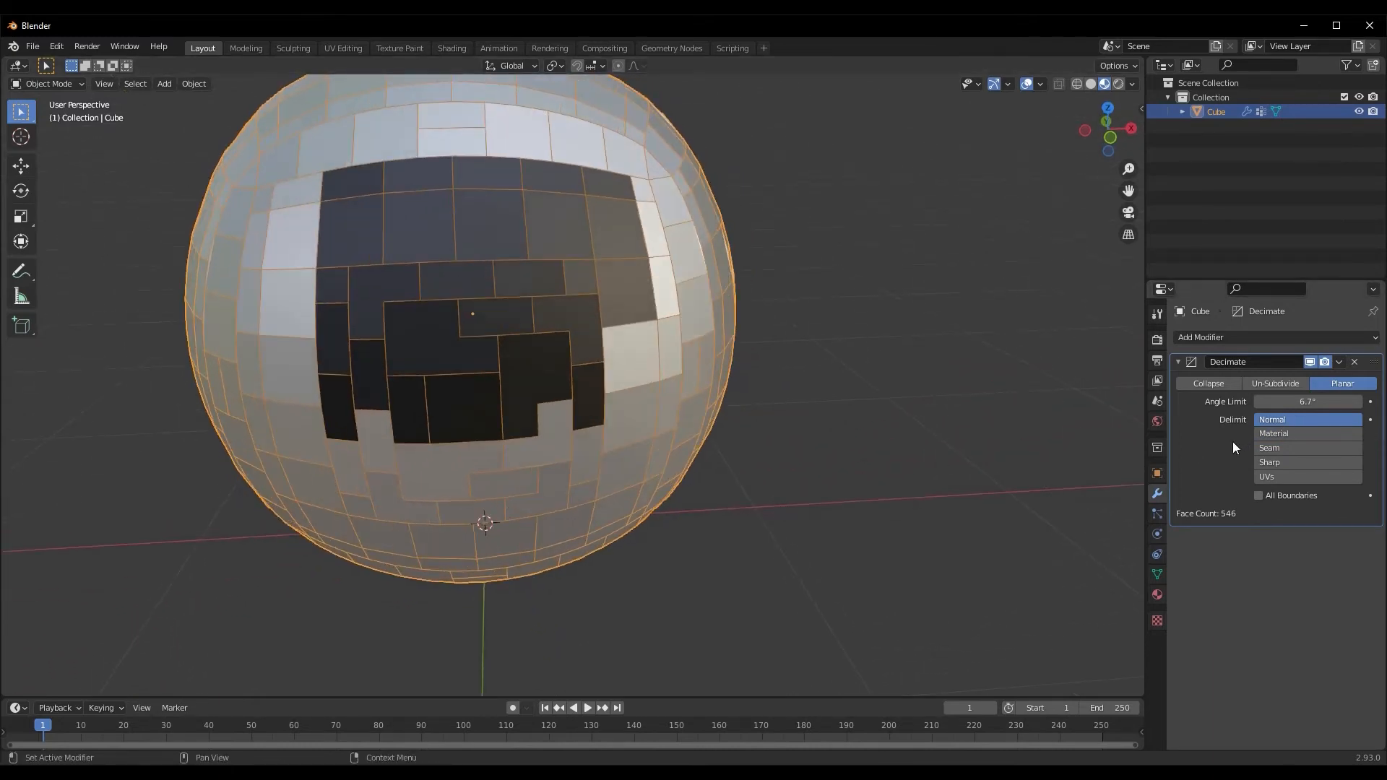
pyautogui.click(1312, 363)
pyautogui.moveTo(579, 429); pyautogui.dragTo(545, 439, button='middle')
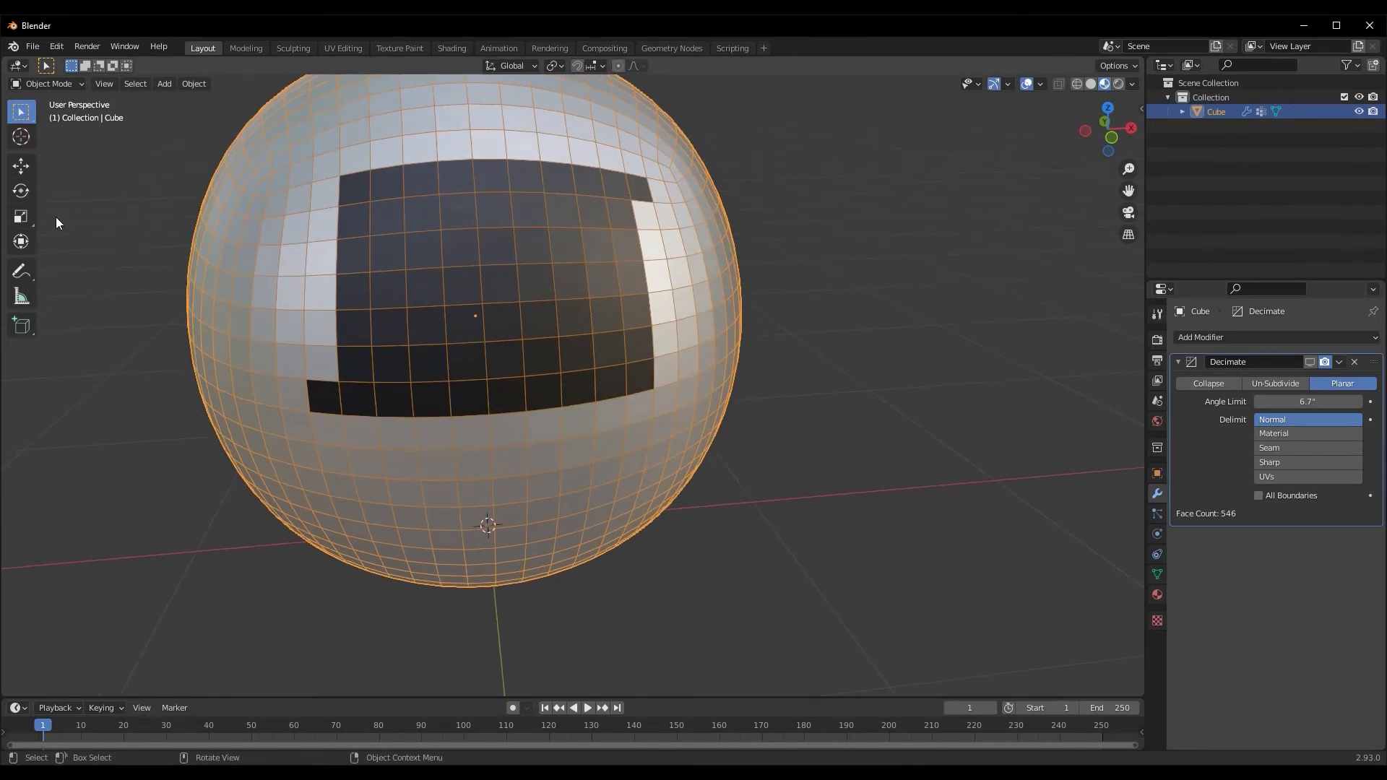
pyautogui.click(1307, 362)
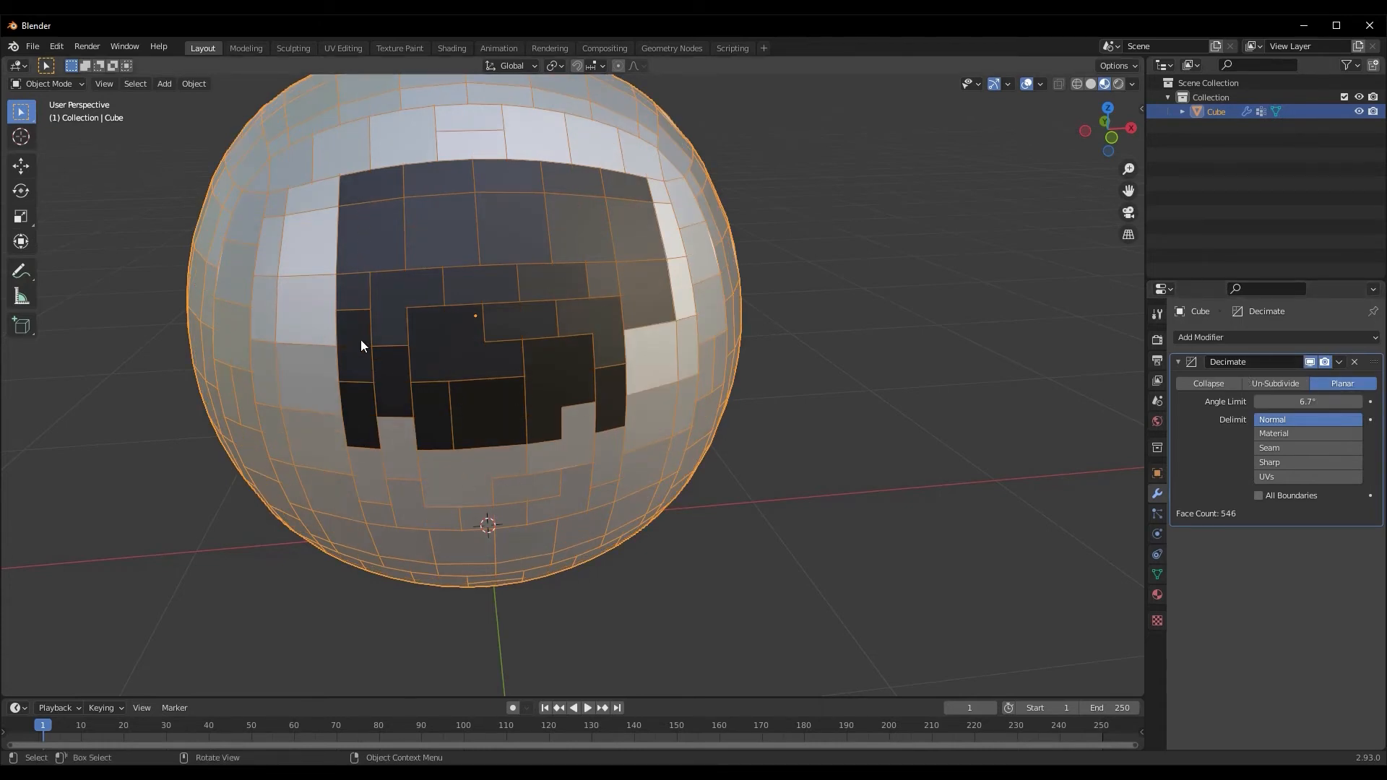
pyautogui.moveTo(326, 368); pyautogui.dragTo(353, 418, button='middle')
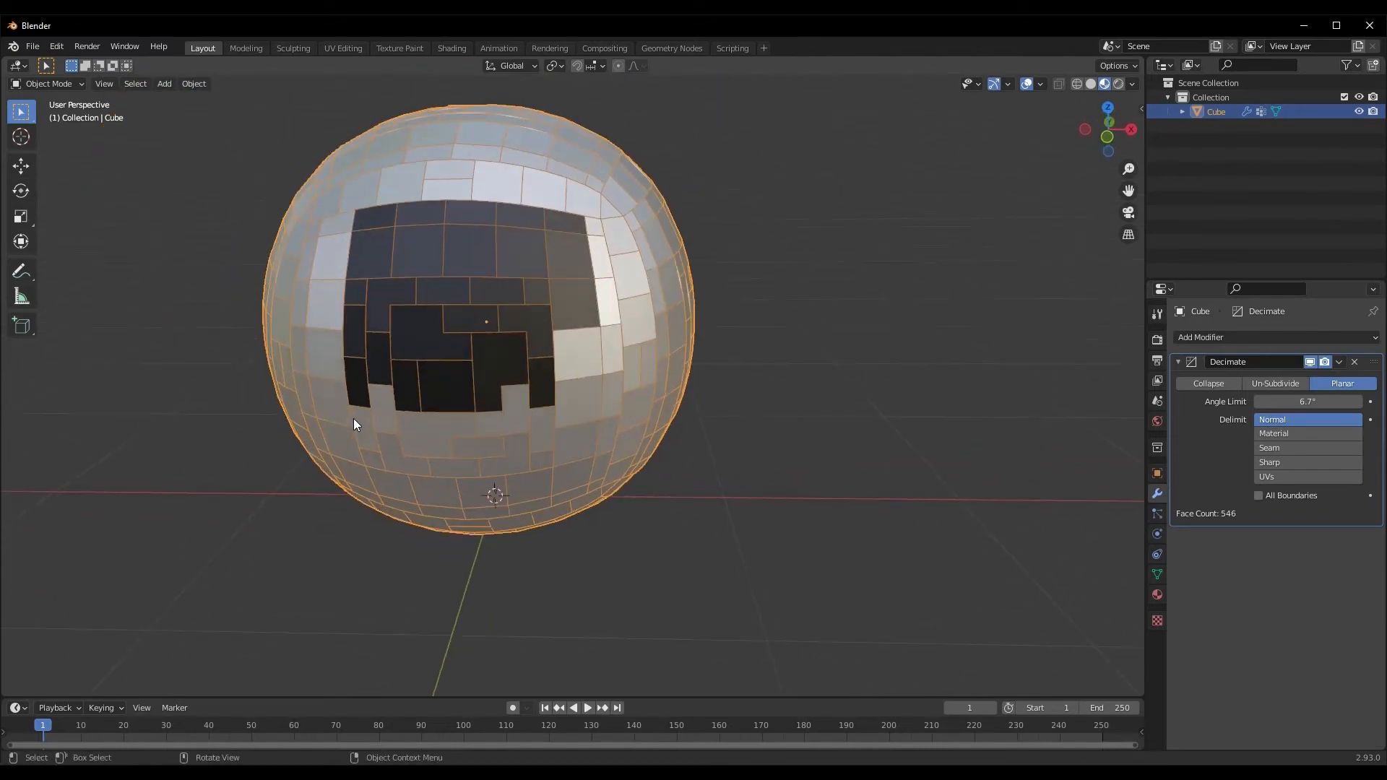
pyautogui.scroll(2, 353, 418)
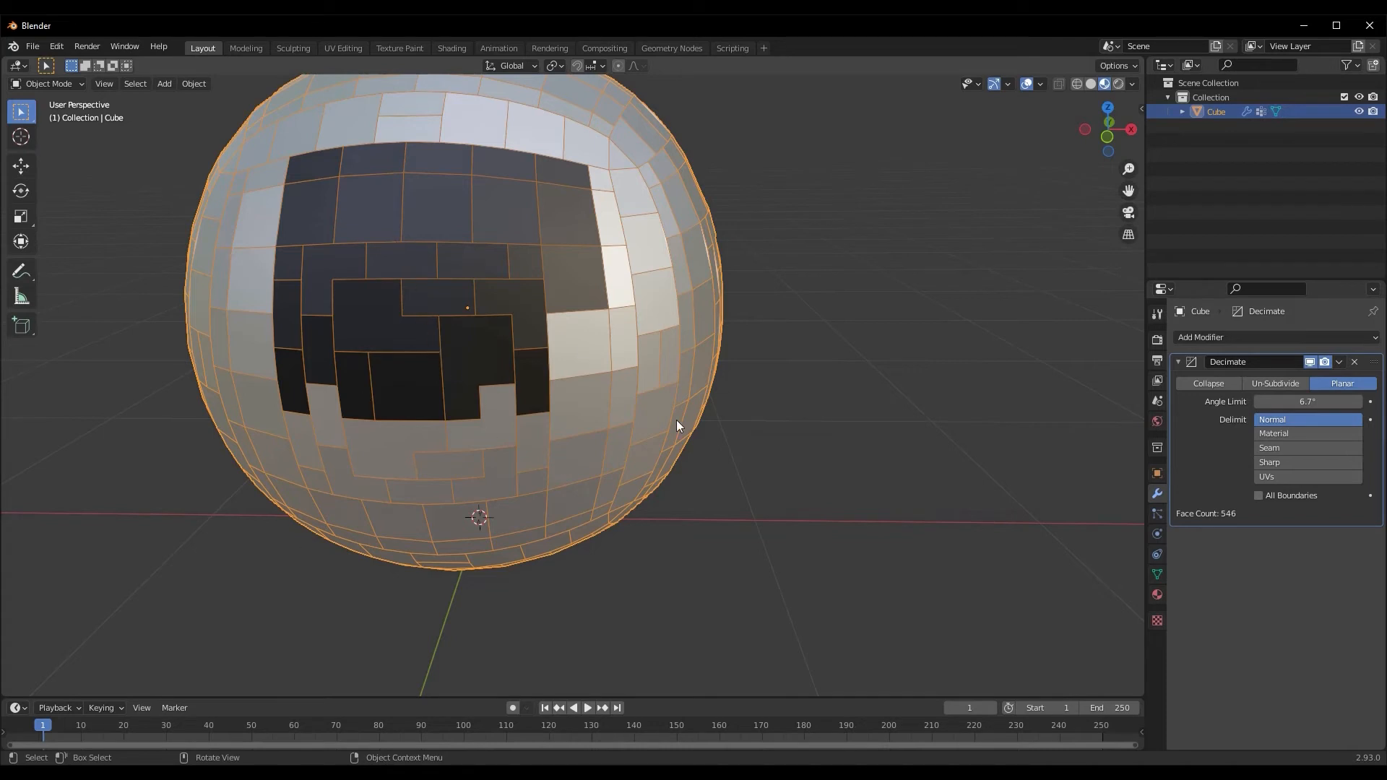
pyautogui.scroll(1, 279, 478)
pyautogui.moveTo(360, 454)
pyautogui.mouseDown(button='middle')
pyautogui.moveTo(378, 450)
pyautogui.moveTo(363, 445)
pyautogui.mouseUp(button='middle')
pyautogui.scroll(-2, 379, 449)
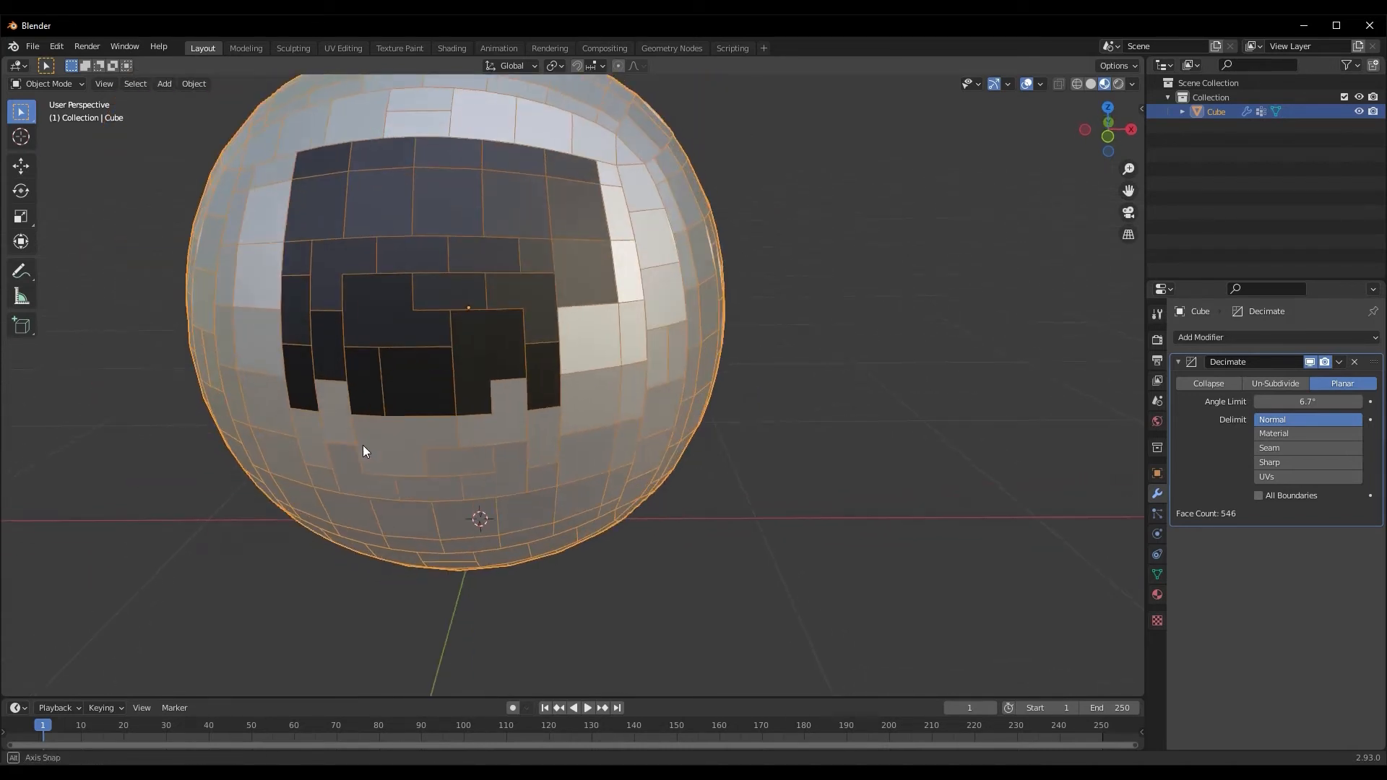
# - Set the Delimit option to Material and examine the borders of the black patch up close
pyautogui.click(1298, 432)
pyautogui.moveTo(738, 462); pyautogui.dragTo(618, 459, button='middle')
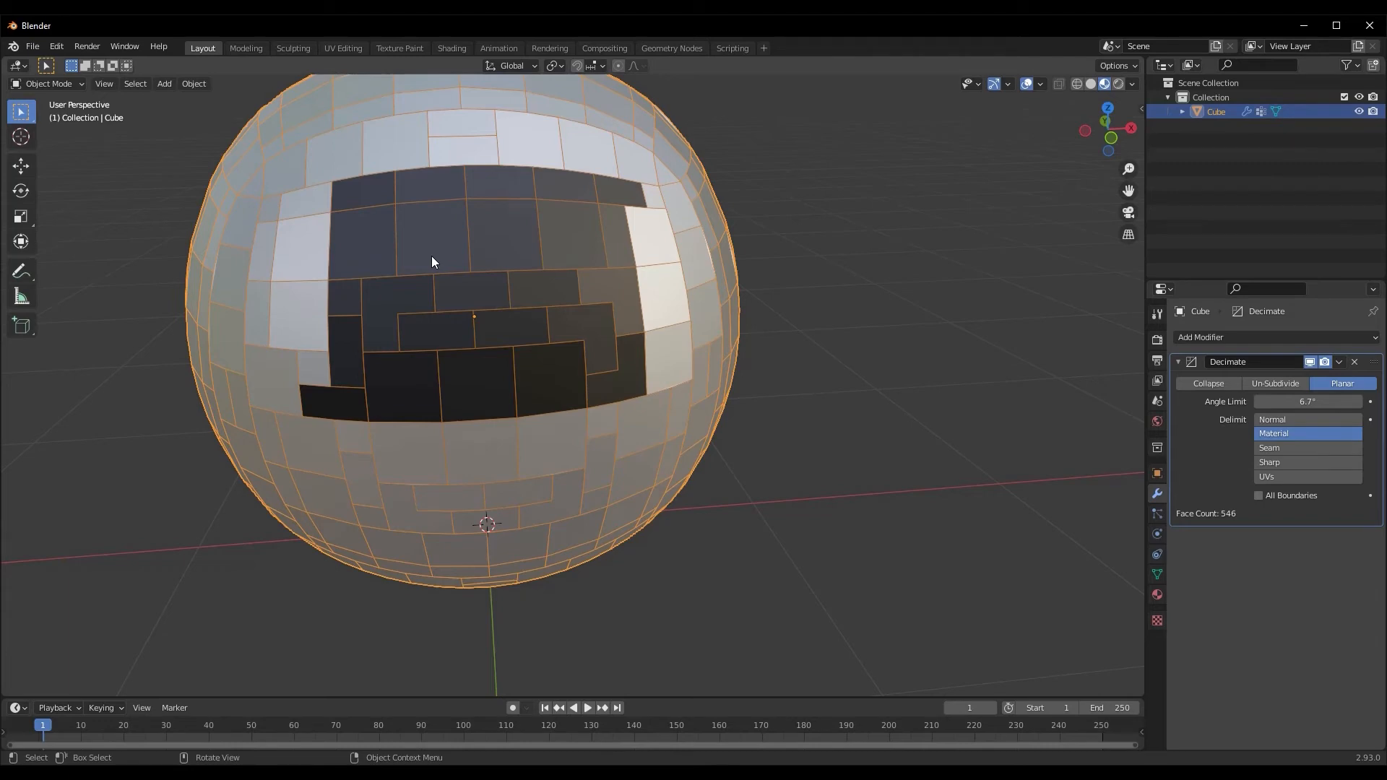
pyautogui.scroll(5, 241, 341)
pyautogui.moveTo(249, 336)
pyautogui.mouseDown(button='middle')
pyautogui.moveTo(300, 347)
pyautogui.moveTo(272, 345)
pyautogui.mouseUp(button='middle')
pyautogui.scroll(-3, 299, 351)
# - Switch the Delimit option to Seam and inspect the decimated sphere
pyautogui.click(1294, 449)
pyautogui.moveTo(433, 450)
pyautogui.mouseDown(button='middle')
pyautogui.moveTo(419, 450)
pyautogui.moveTo(449, 461)
pyautogui.moveTo(421, 471)
pyautogui.mouseUp(button='middle')
pyautogui.scroll(3, 419, 449)
pyautogui.scroll(-3, 449, 461)
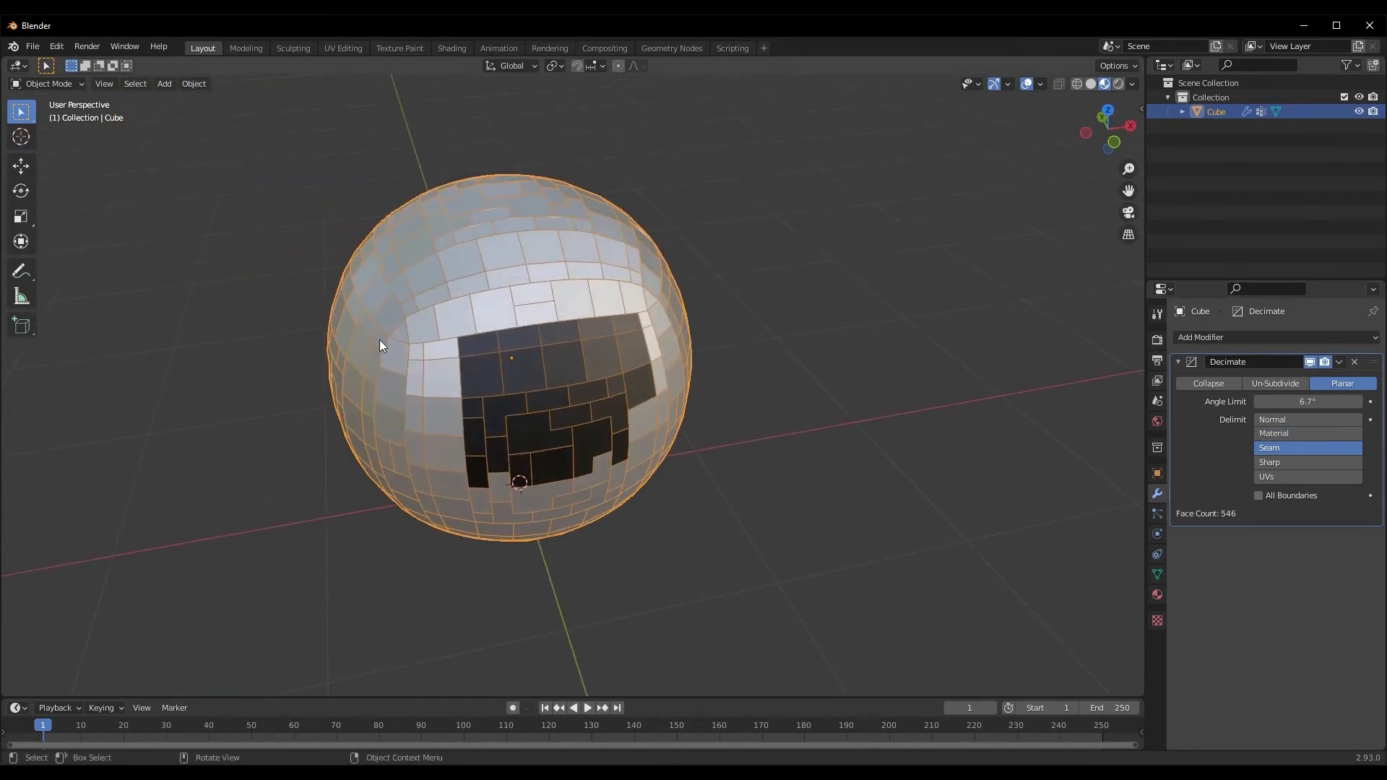
# - In Edit Mode, select the vertical face loop beside the black patch, mark its edges as seams and return to Object Mode
pyautogui.press('Tab')
pyautogui.press('Tab')
pyautogui.press('Tab')
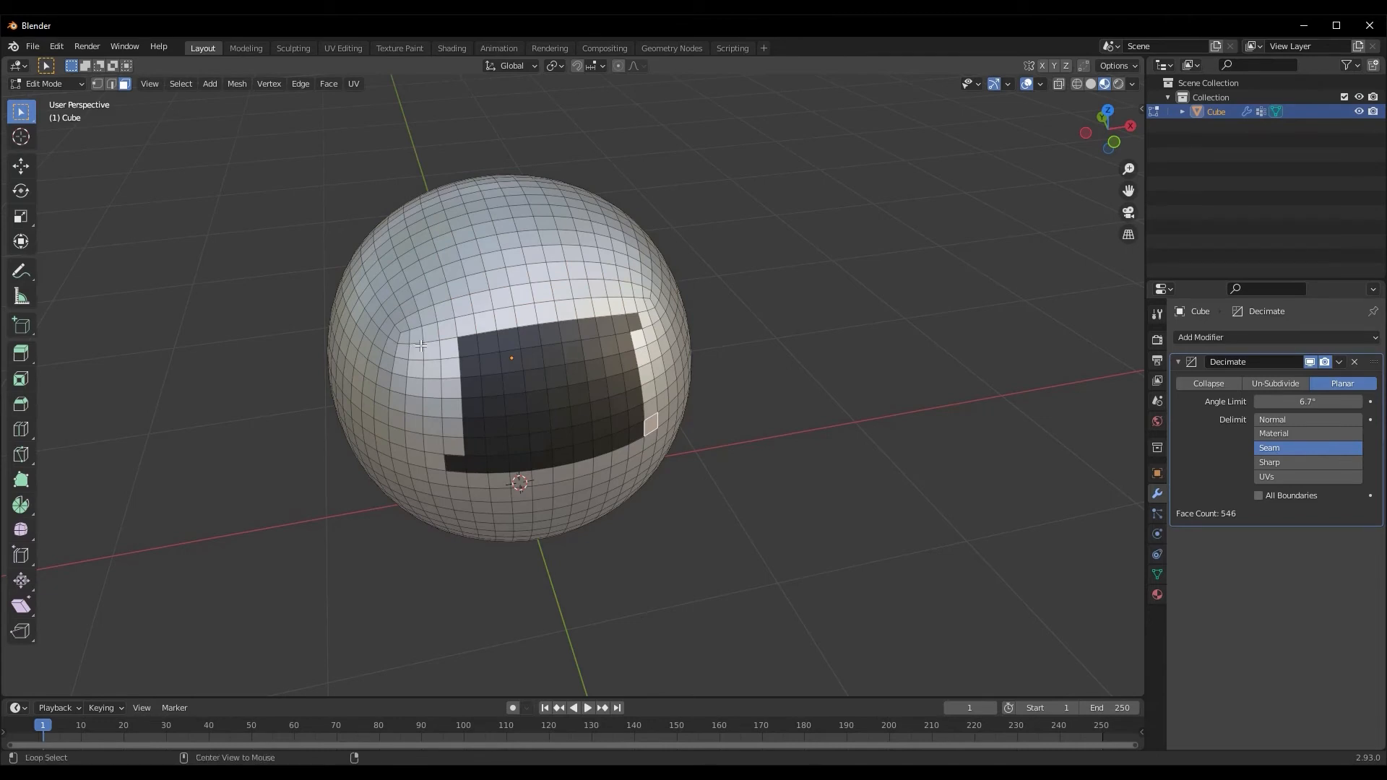
pyautogui.keyDown('alt'); pyautogui.click(421, 346); pyautogui.keyUp('alt')
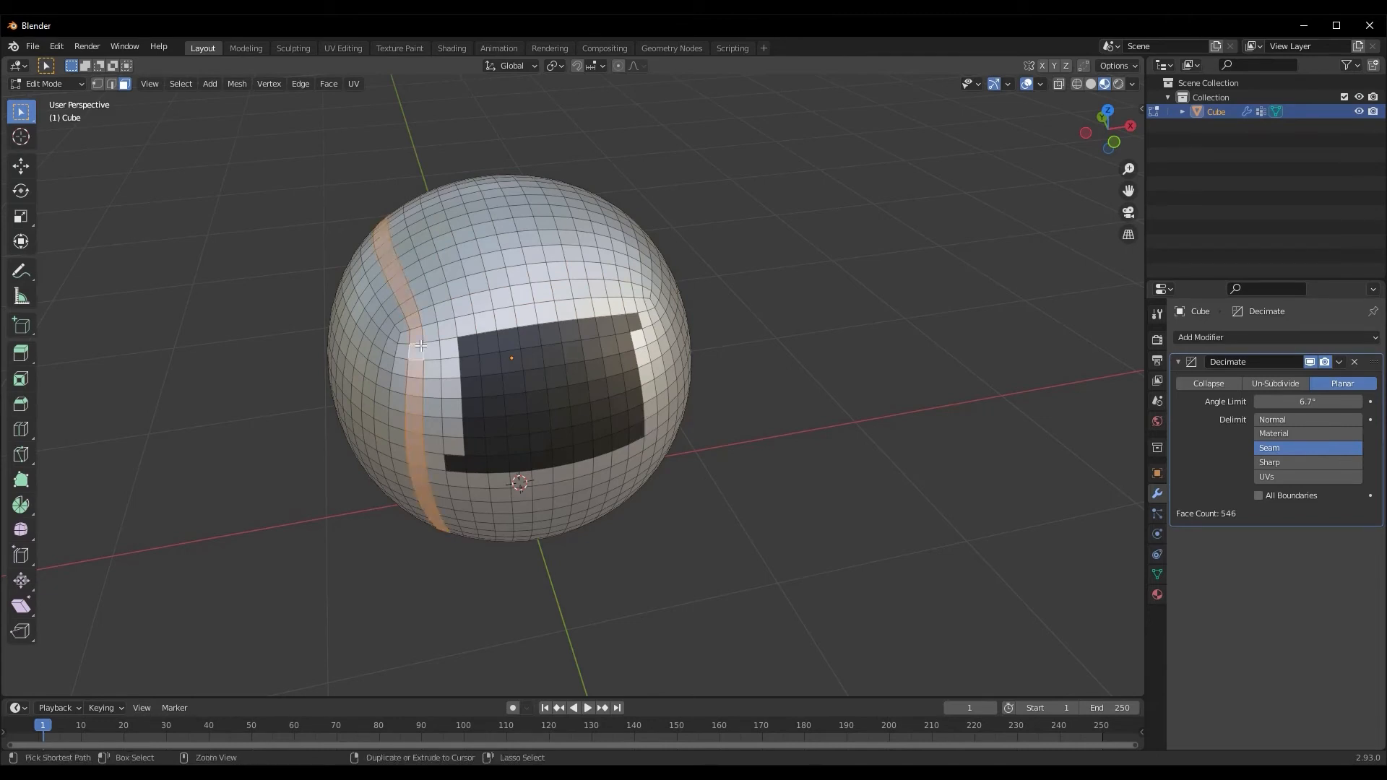
pyautogui.hotkey('ctrl', 'e')
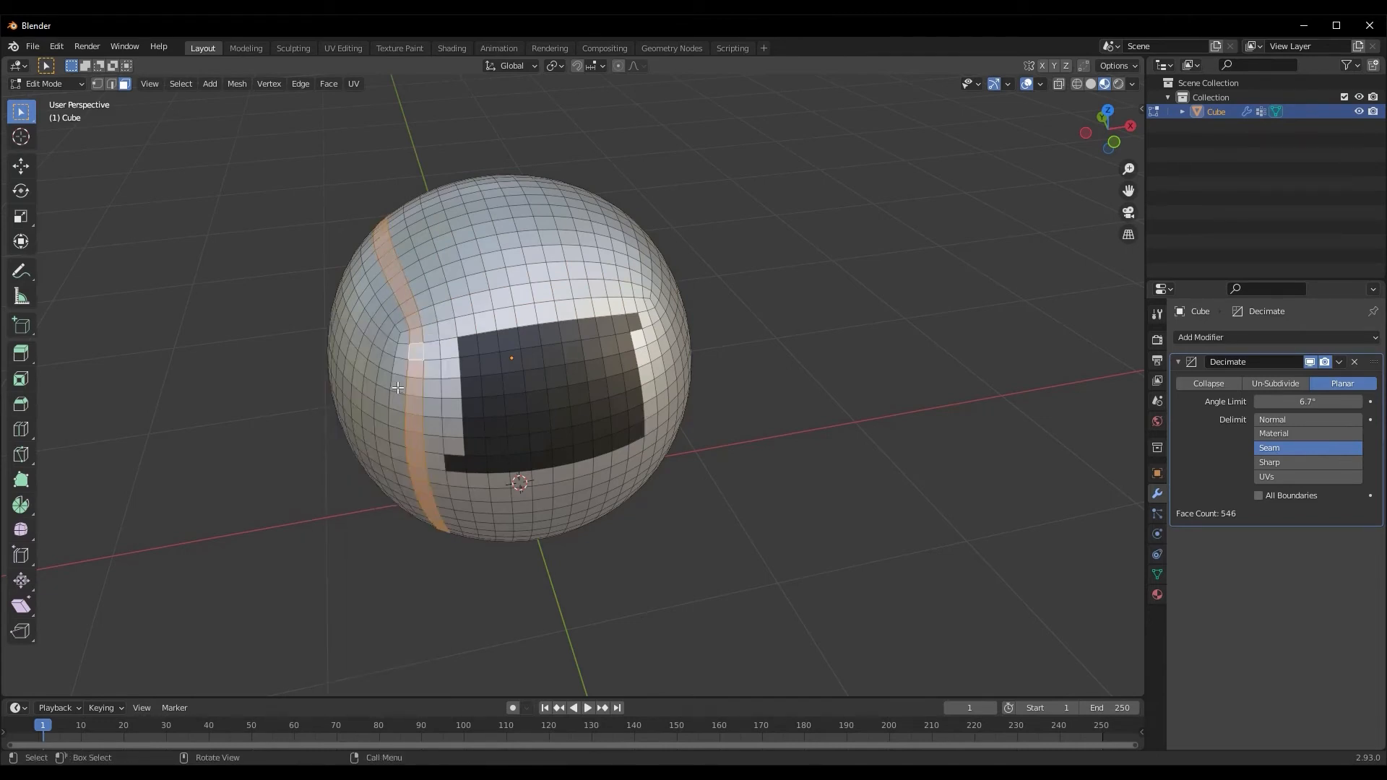
pyautogui.hotkey('ctrl', 'e')
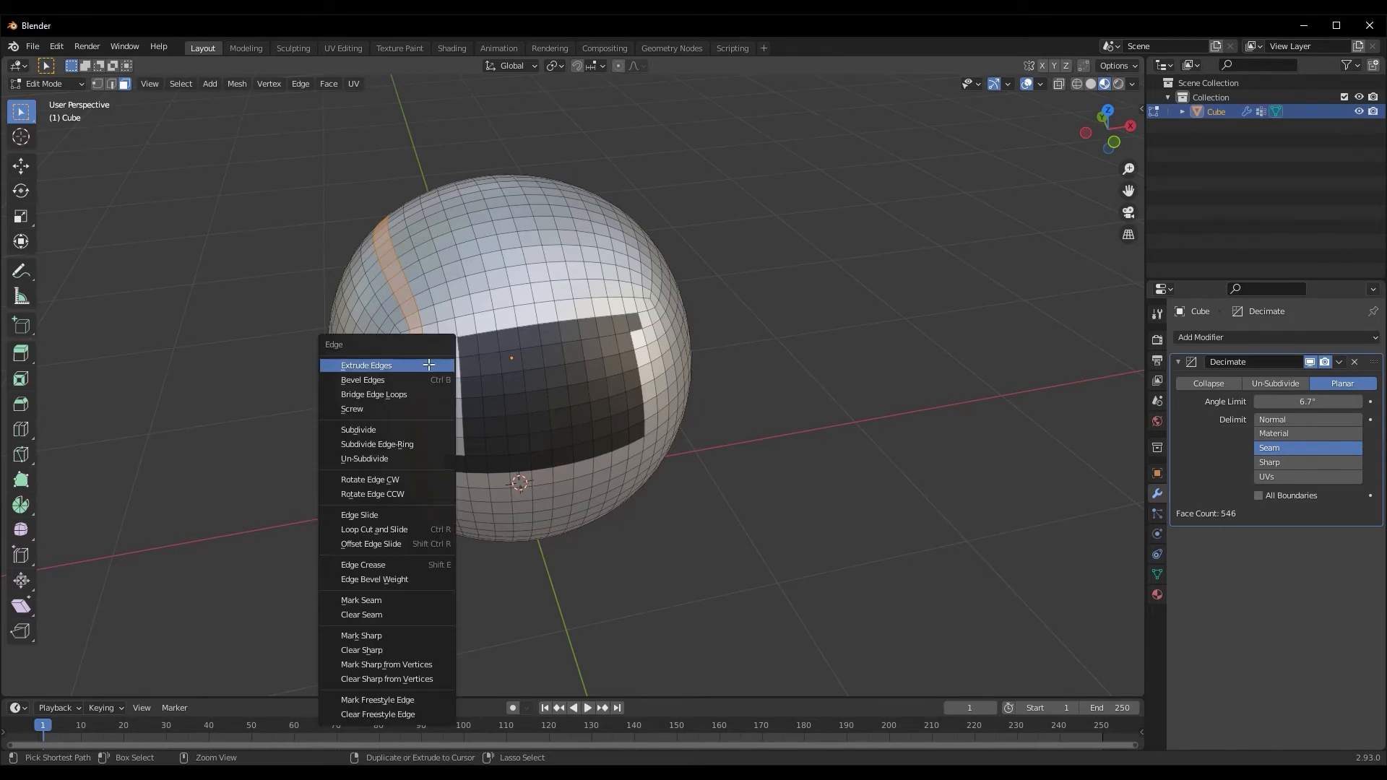
pyautogui.click(390, 599)
pyautogui.press('Tab')
# - Inspect the faces along the marked seam and raise the Angle Limit to 11°
pyautogui.moveTo(514, 444); pyautogui.dragTo(507, 419, button='middle')
pyautogui.scroll(3, 507, 419)
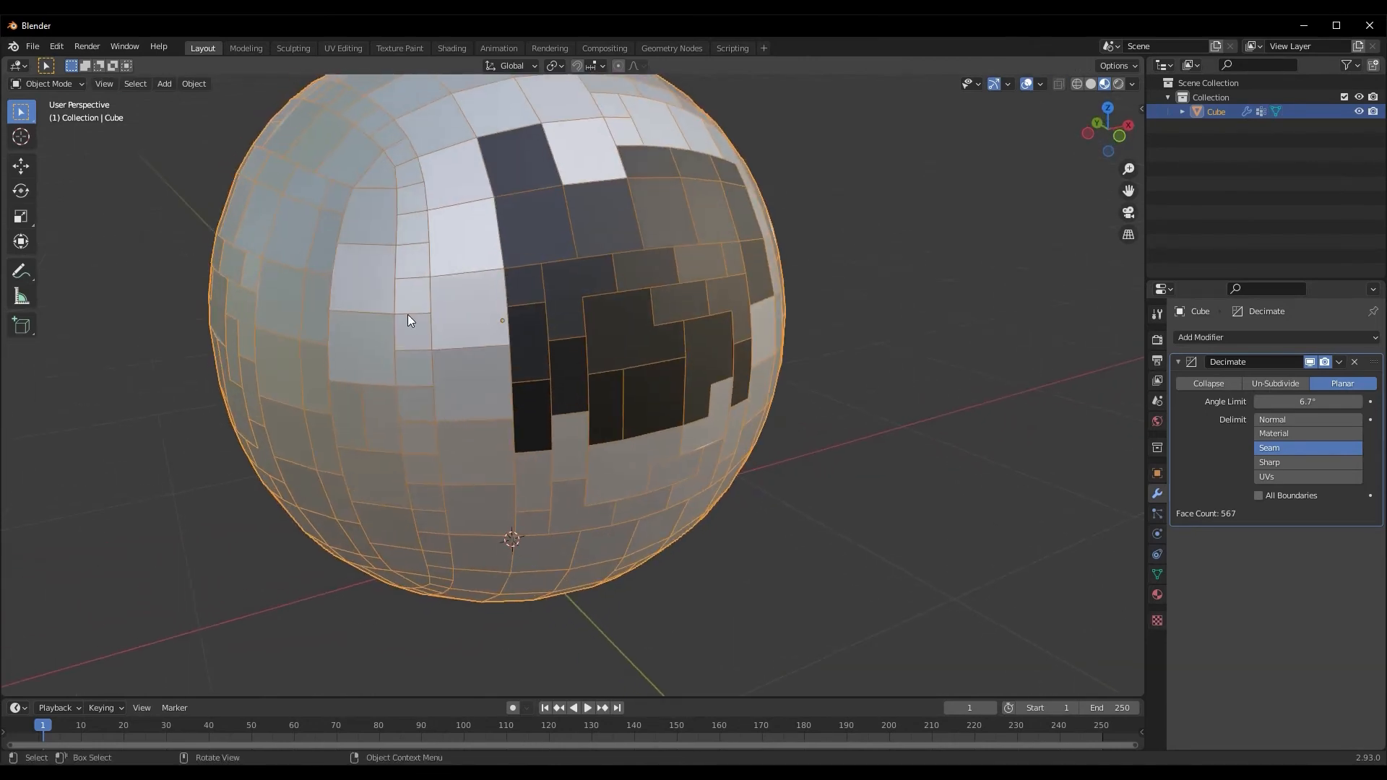
pyautogui.scroll(-1, 407, 314)
pyautogui.scroll(1, 408, 314)
pyautogui.moveTo(457, 172); pyautogui.dragTo(302, 336, button='middle')
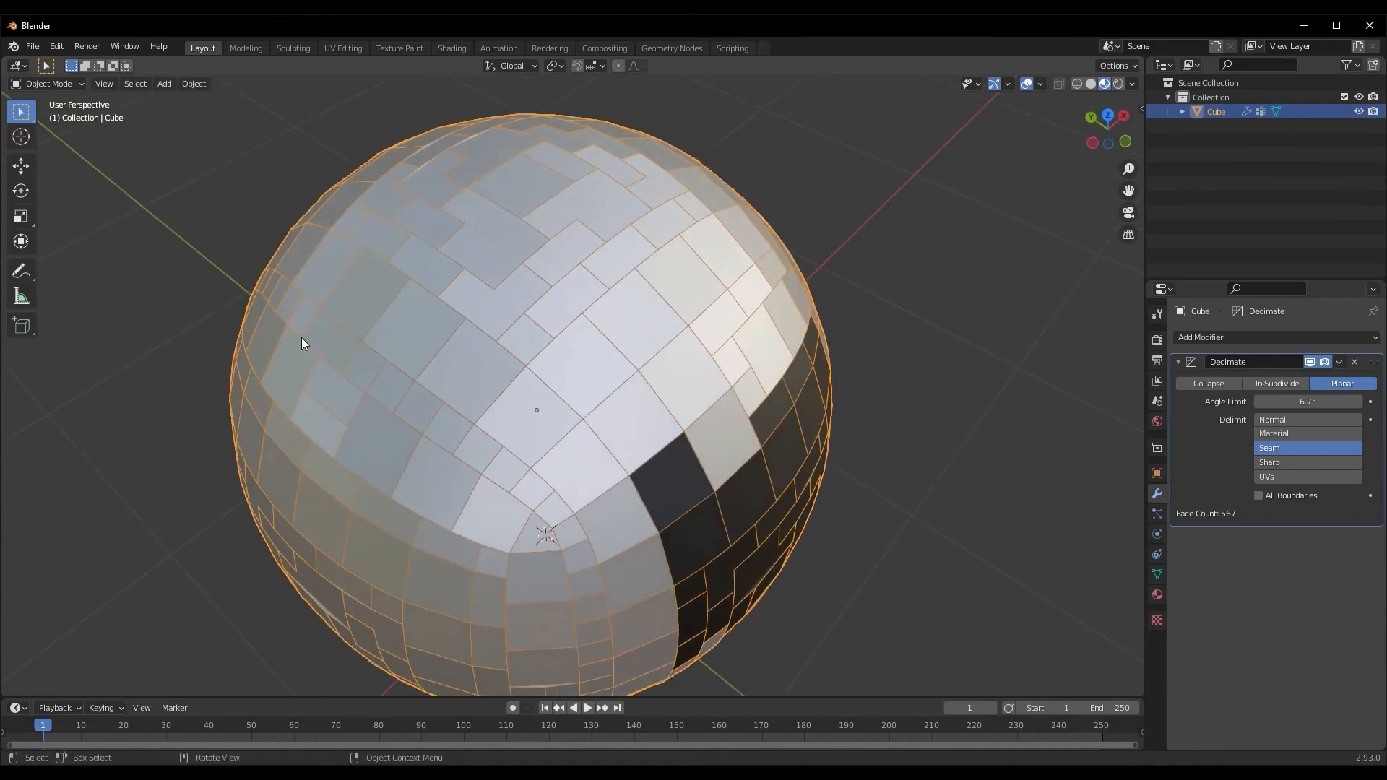
pyautogui.moveTo(1297, 406); pyautogui.dragTo(1327, 403)
pyautogui.moveTo(1123, 442); pyautogui.dragTo(604, 457, button='middle')
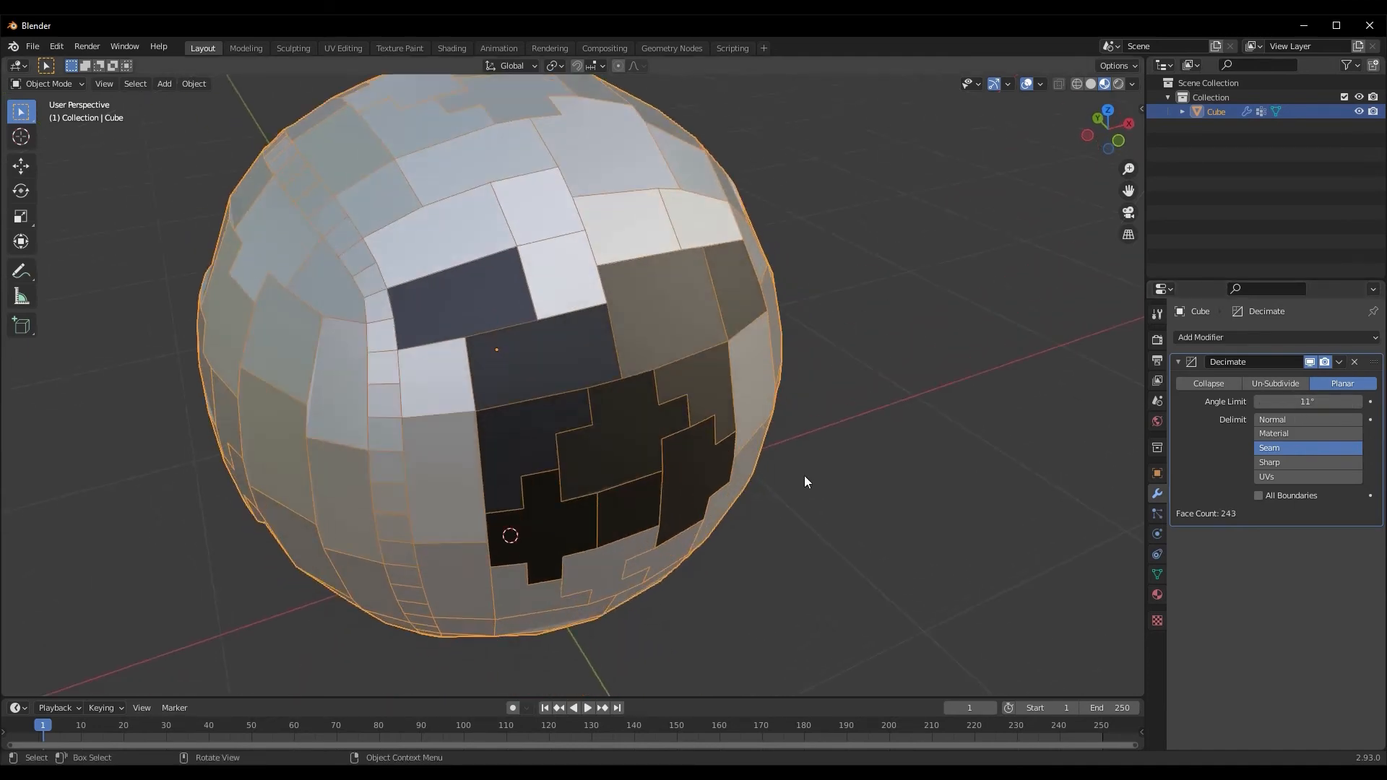
# - Set the Delimit option to Sharp and mark the edges of the selected face loop as sharp in Edit Mode
pyautogui.click(1333, 463)
pyautogui.moveTo(575, 432); pyautogui.dragTo(566, 429, button='middle')
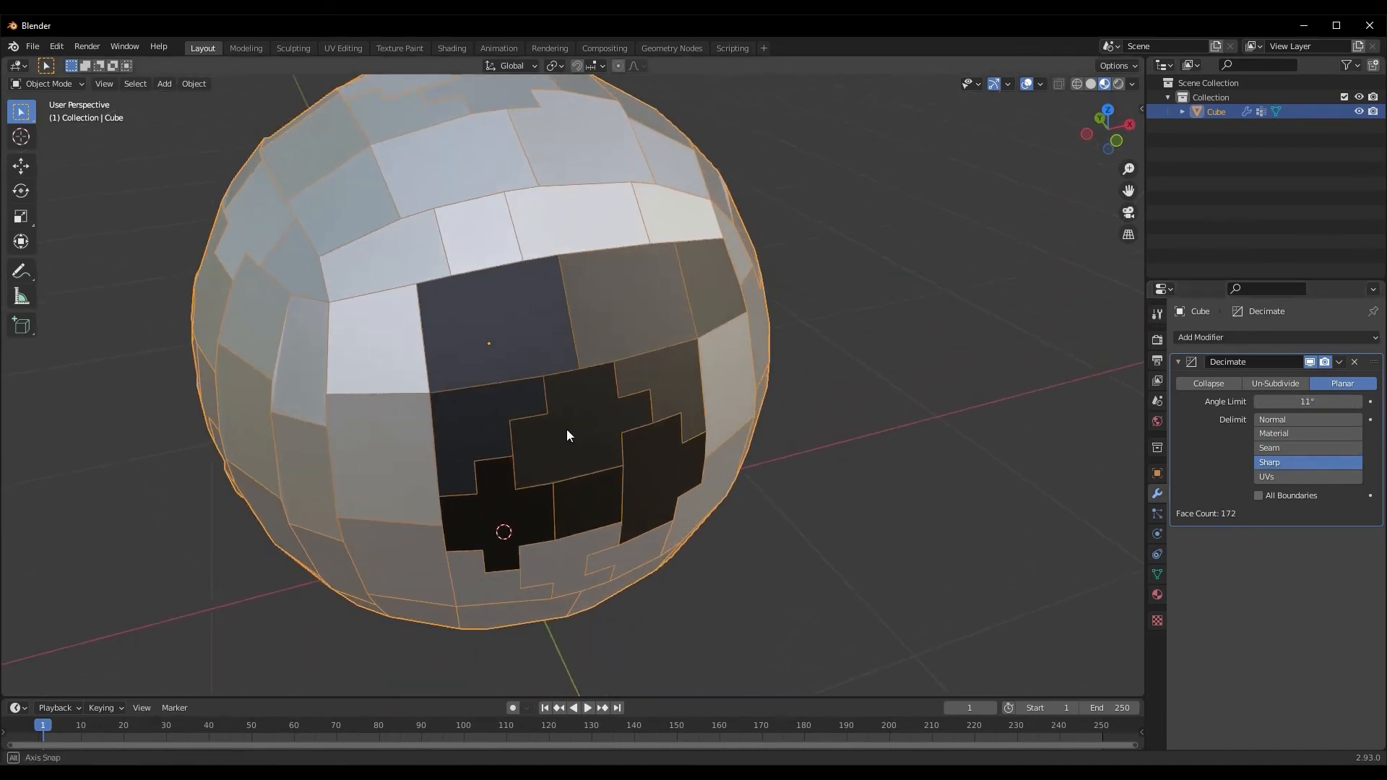
pyautogui.press('Tab')
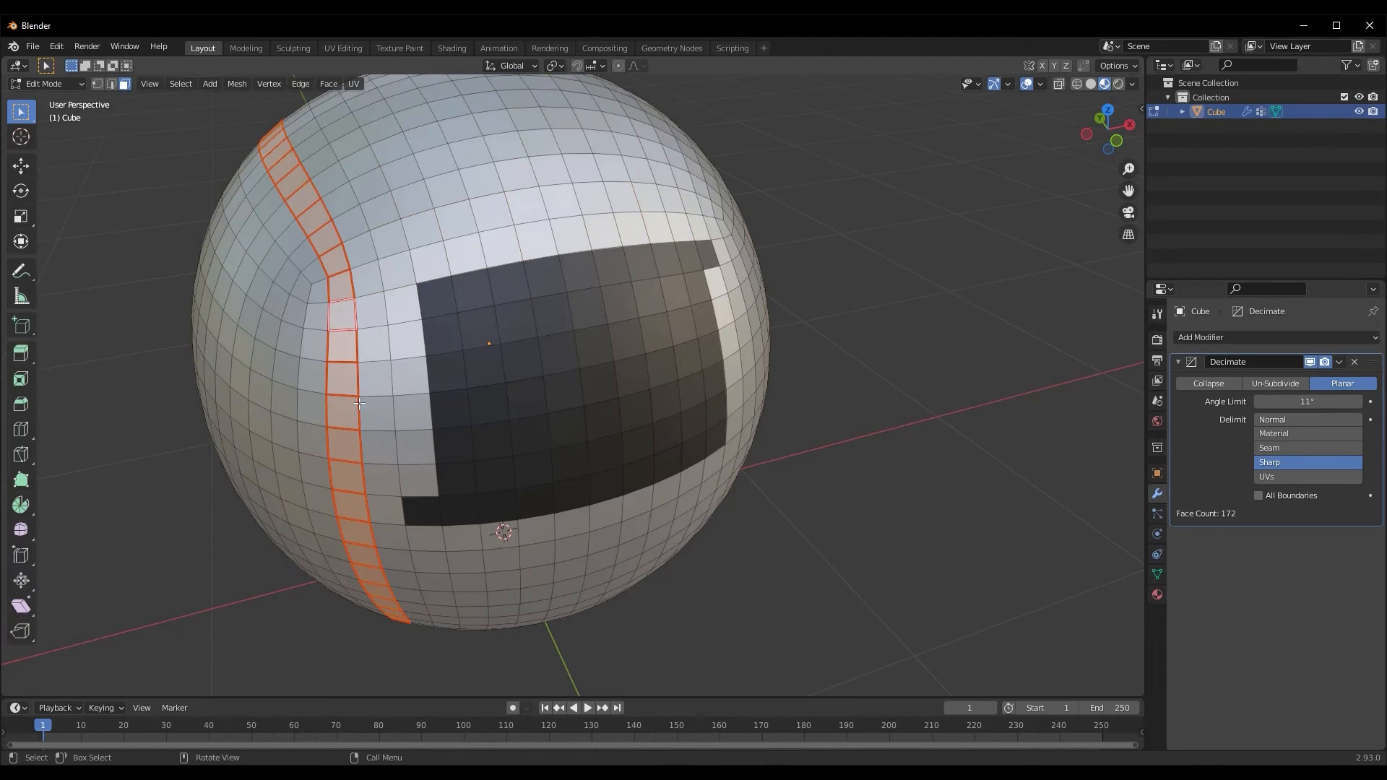
pyautogui.hotkey('ctrl', 'e')
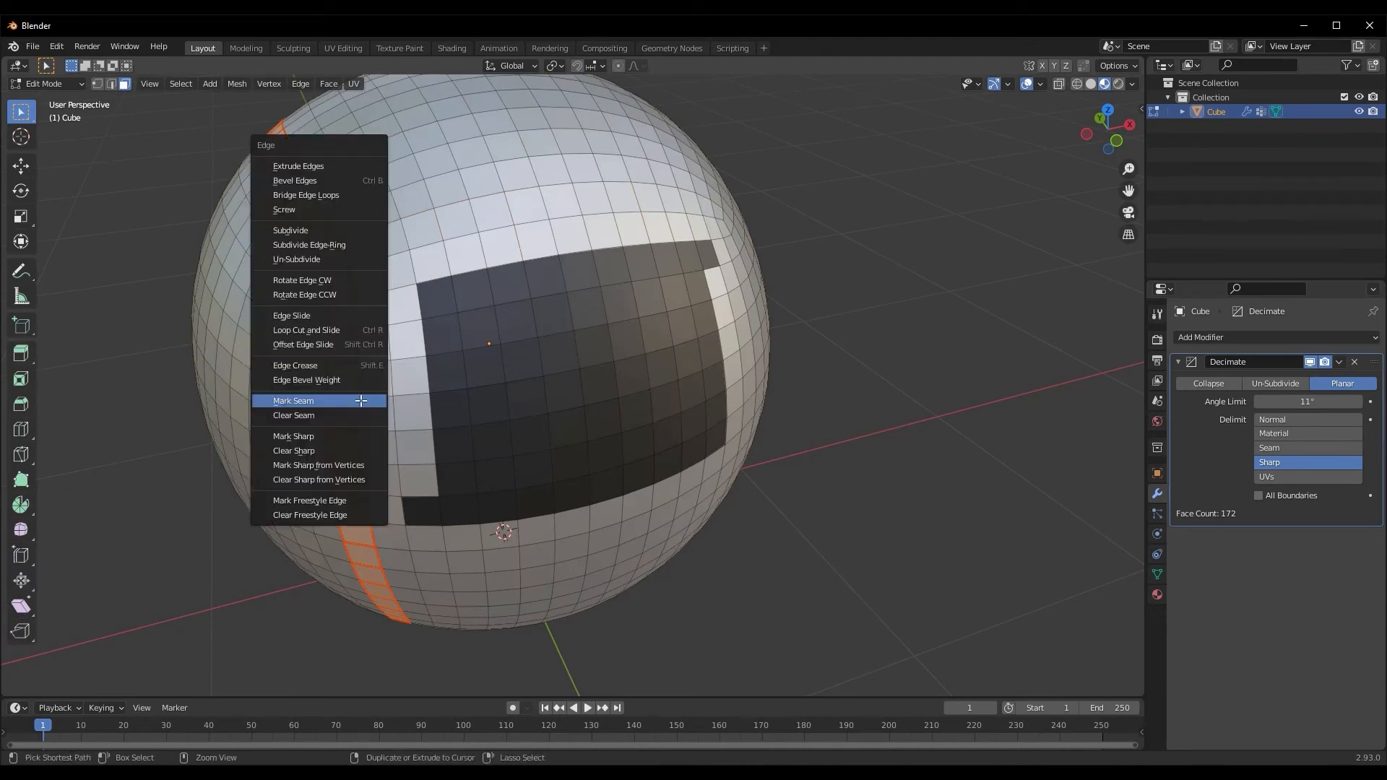
pyautogui.click(318, 435)
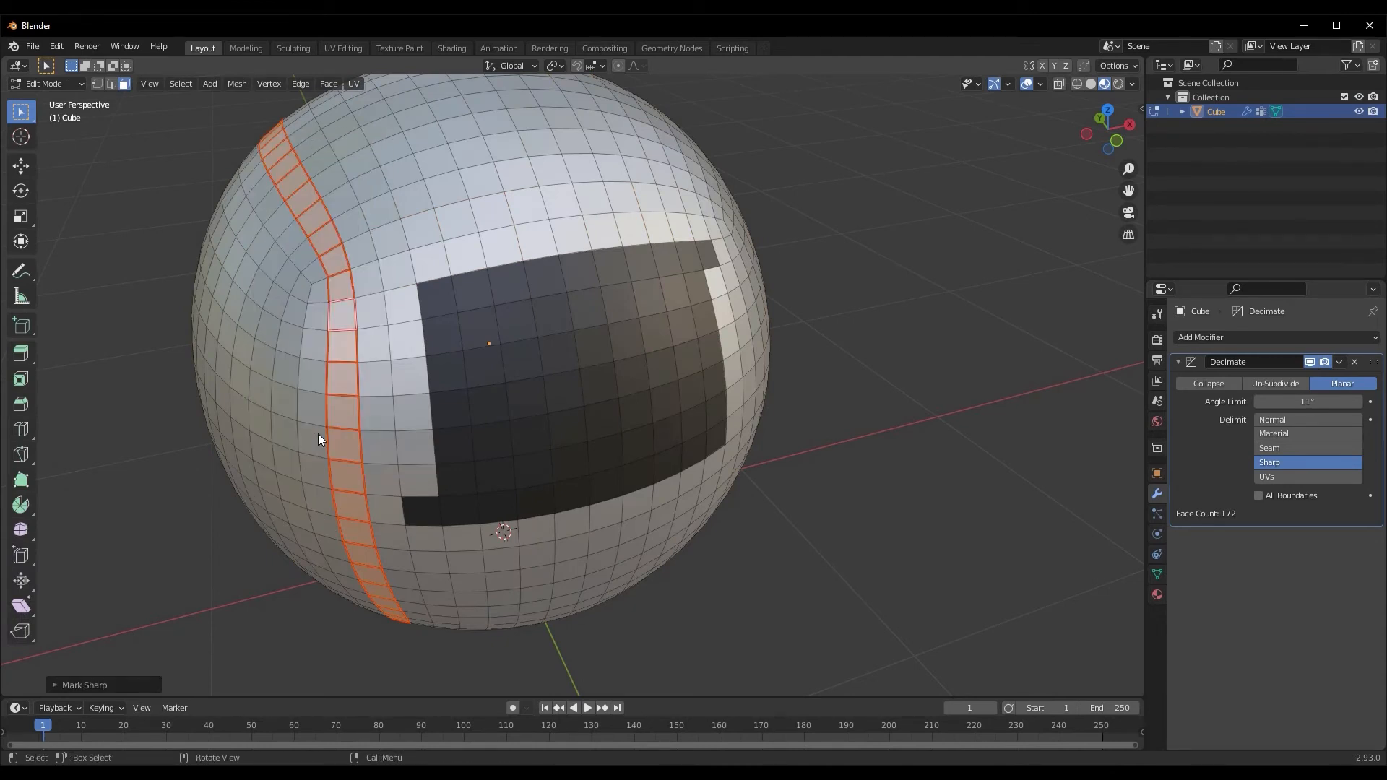
pyautogui.press('Tab')
# - Set the Angle Limit to 14° and inspect the sphere around the sharp-marked face loop
pyautogui.moveTo(1278, 401); pyautogui.dragTo(44, 394)
pyautogui.moveTo(602, 531); pyautogui.dragTo(568, 506, button='middle')
pyautogui.moveTo(295, 399); pyautogui.dragTo(292, 444, button='middle')
pyautogui.scroll(-3, 276, 407)
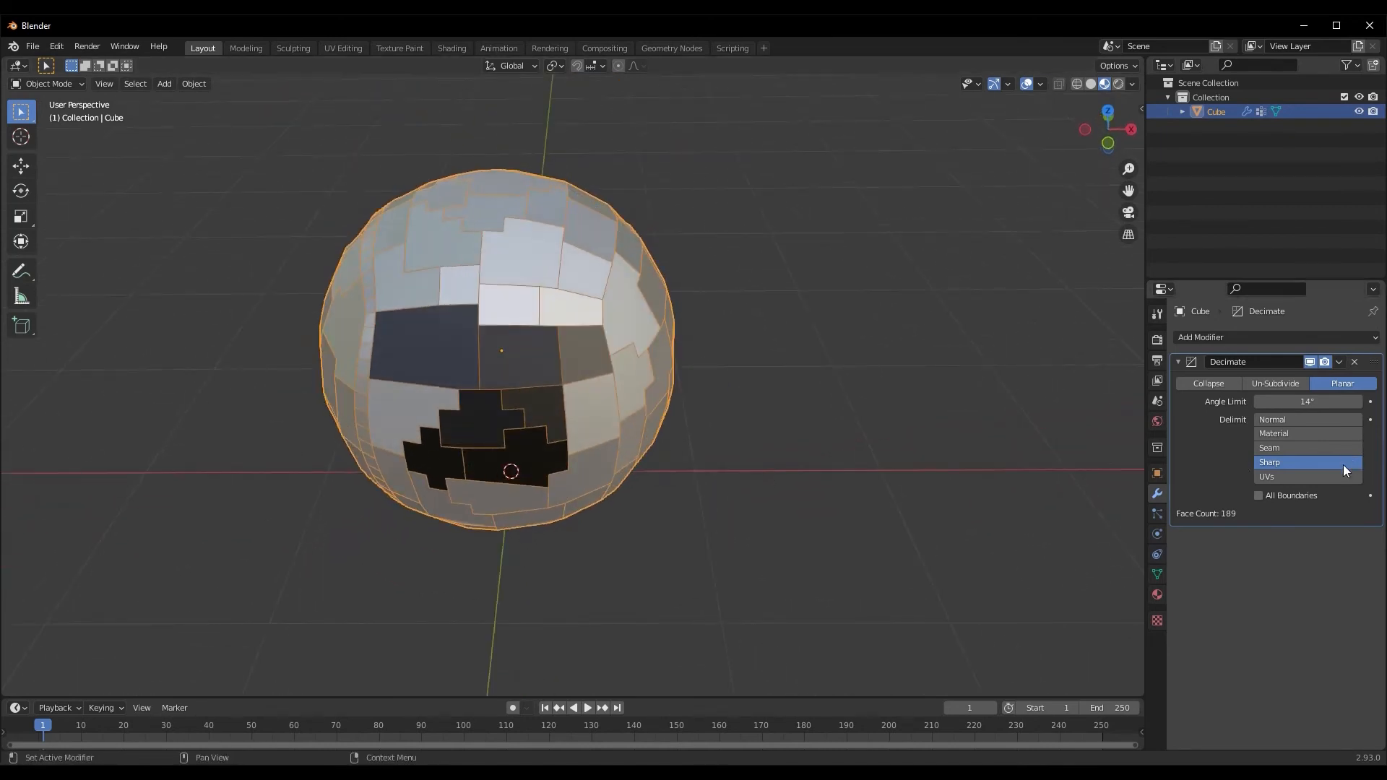
# - Set the Delimit option to UVs and examine the sphere's UV layout in the UV Editing workspace before returning to the Layout workspace
pyautogui.click(1308, 476)
pyautogui.scroll(2, 602, 508)
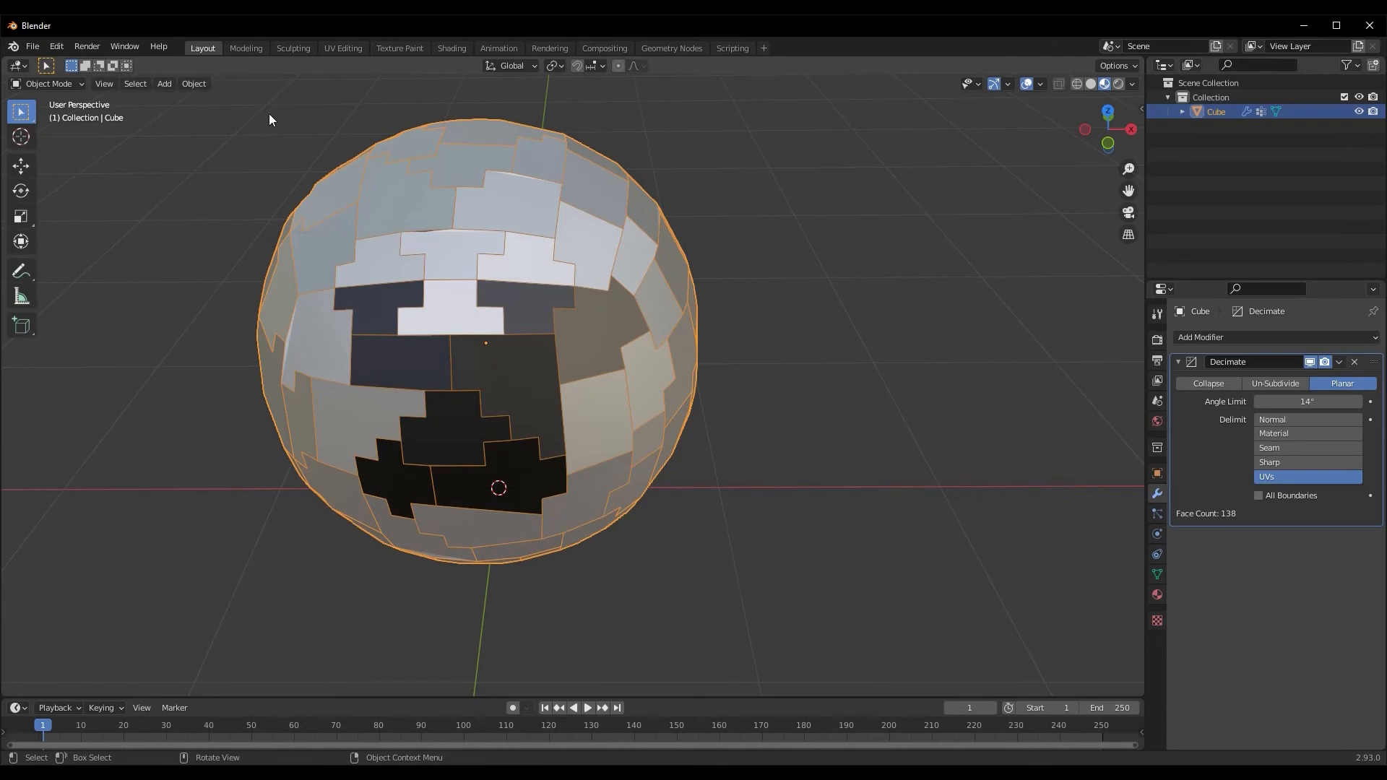
pyautogui.click(343, 48)
pyautogui.moveTo(943, 494); pyautogui.dragTo(912, 466, button='middle')
pyautogui.click(850, 373)
pyautogui.scroll(4, 804, 446)
pyautogui.moveTo(746, 250); pyautogui.dragTo(989, 462)
pyautogui.moveTo(990, 462); pyautogui.dragTo(751, 556, button='middle')
pyautogui.moveTo(195, 303); pyautogui.dragTo(397, 473)
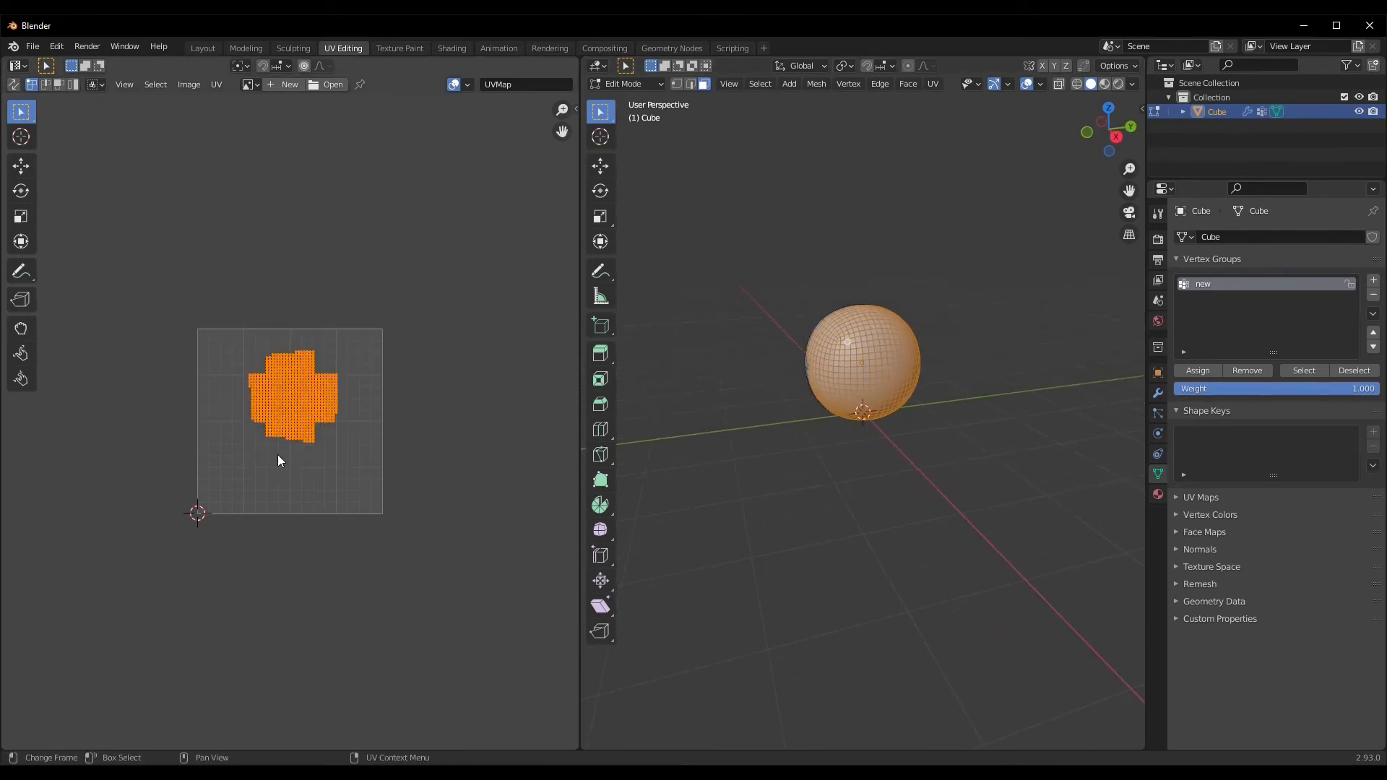
pyautogui.scroll(3, 279, 456)
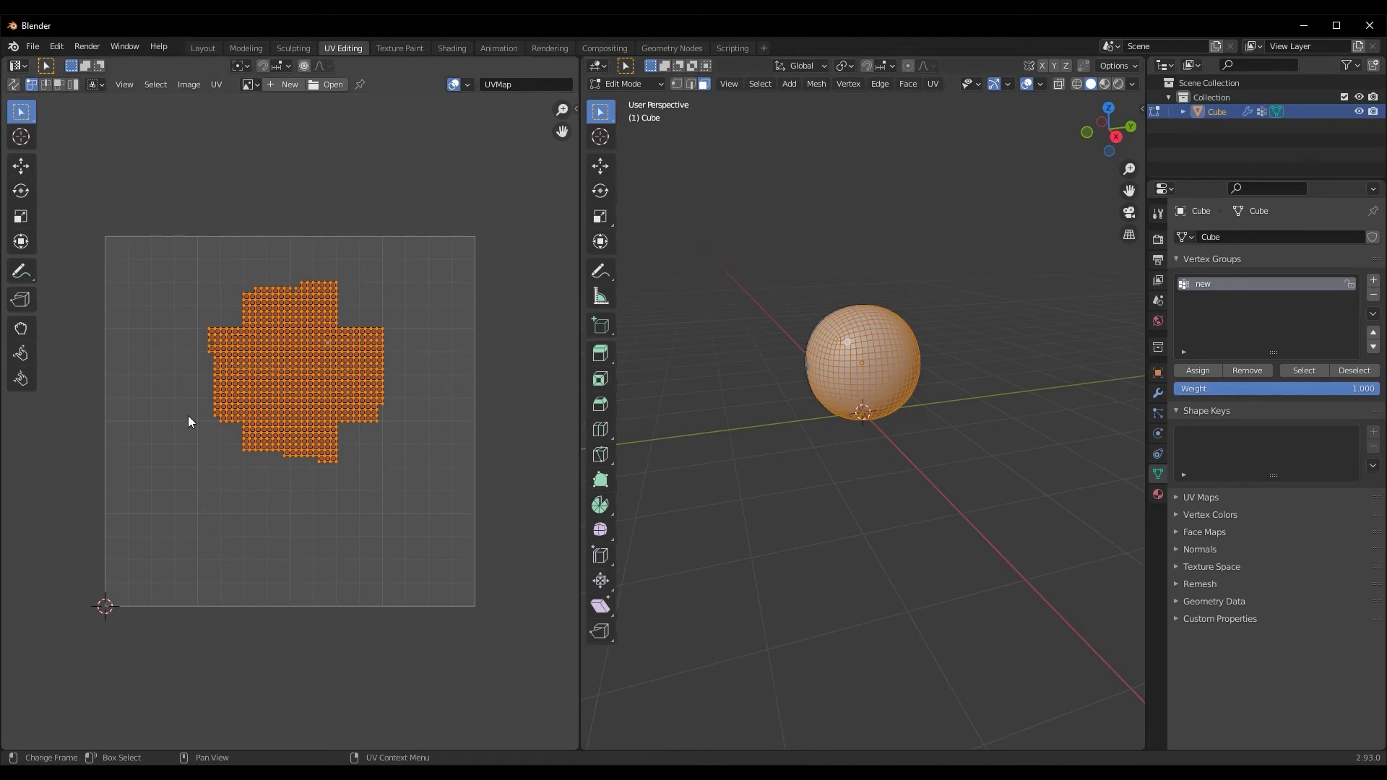
pyautogui.scroll(1, 337, 501)
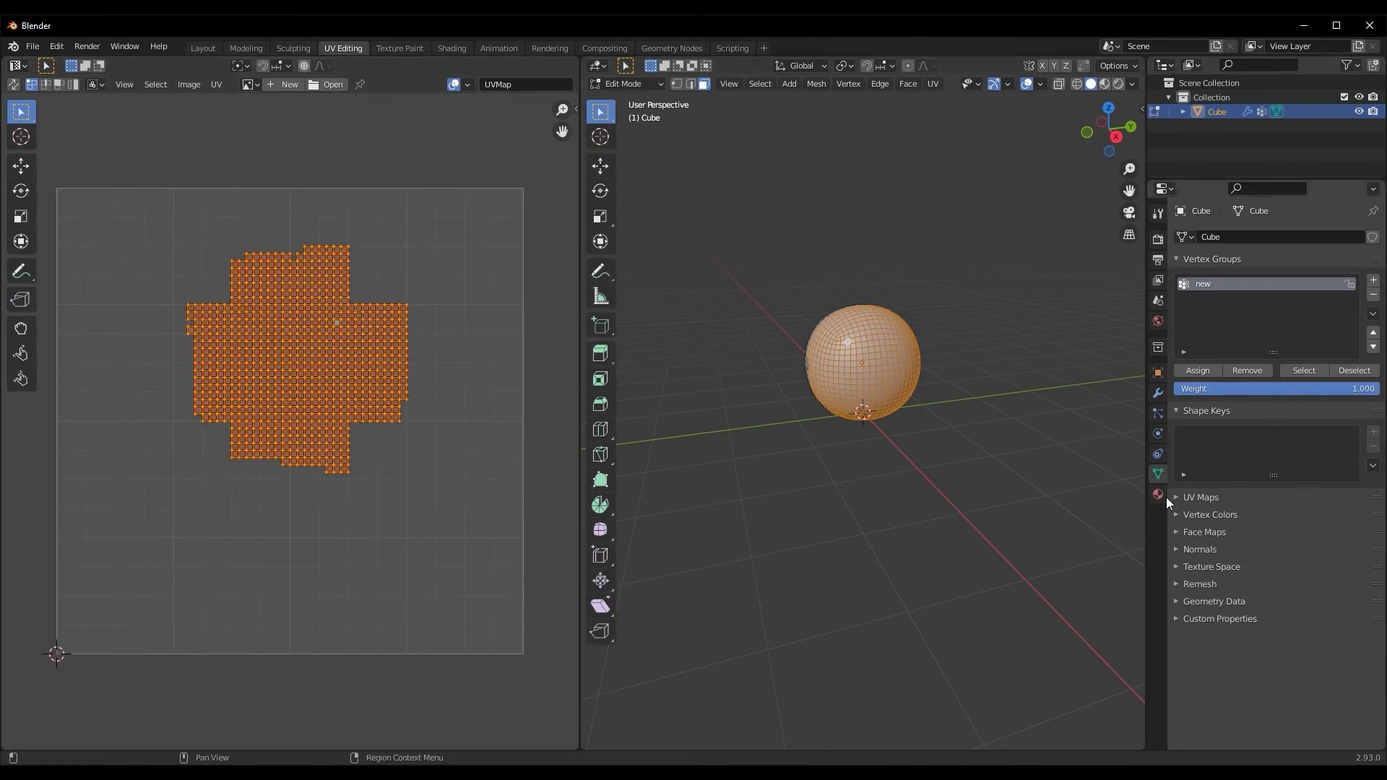
pyautogui.click(1157, 394)
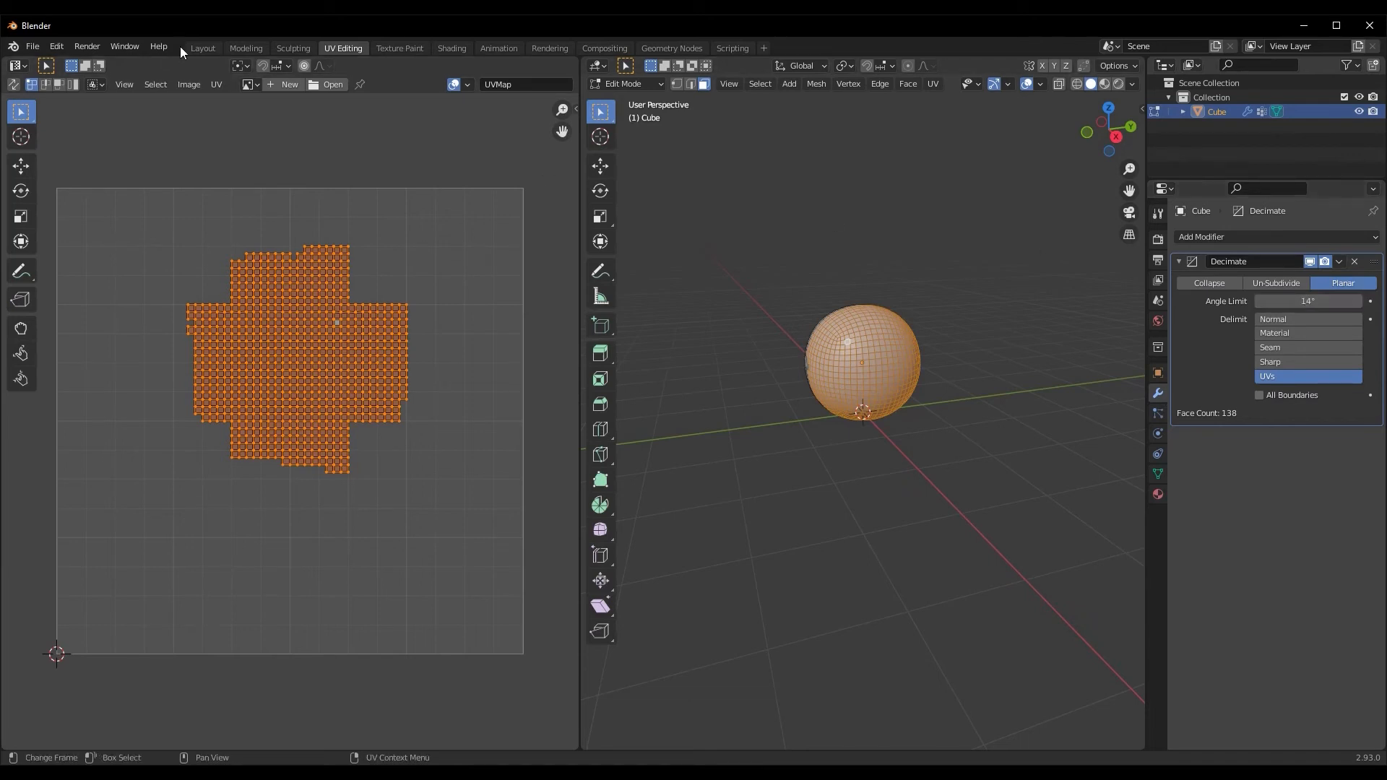
pyautogui.click(203, 48)
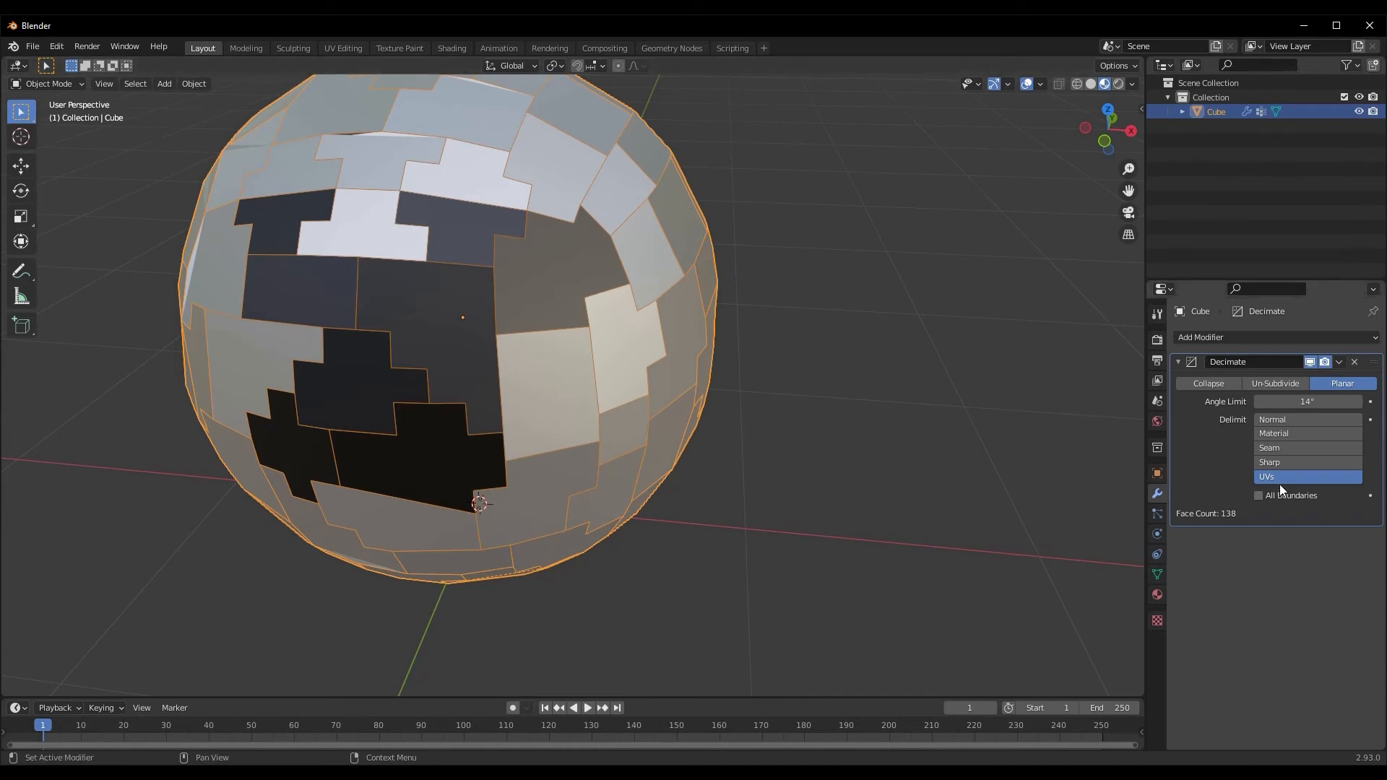
# - Enable All Boundaries, set the Angle Limit to 7.8° and inspect the dissolved faces around the sphere
pyautogui.click(1258, 496)
pyautogui.moveTo(448, 462)
pyautogui.mouseDown(button='middle')
pyautogui.moveTo(290, 449)
pyautogui.moveTo(462, 469)
pyautogui.mouseUp(button='middle')
pyautogui.moveTo(1293, 402); pyautogui.dragTo(1328, 402)
pyautogui.moveTo(5, 386); pyautogui.dragTo(1255, 402)
pyautogui.scroll(-2, 657, 497)
pyautogui.moveTo(657, 497)
pyautogui.mouseDown(button='middle')
pyautogui.moveTo(586, 474)
pyautogui.moveTo(652, 473)
pyautogui.mouseUp(button='middle')
pyautogui.scroll(3, 577, 471)
pyautogui.moveTo(496, 471); pyautogui.dragTo(618, 493, button='middle')
pyautogui.scroll(-1, 569, 465)
pyautogui.scroll(-3, 526, 471)
pyautogui.scroll(3, 530, 472)
pyautogui.scroll(-3, 563, 464)
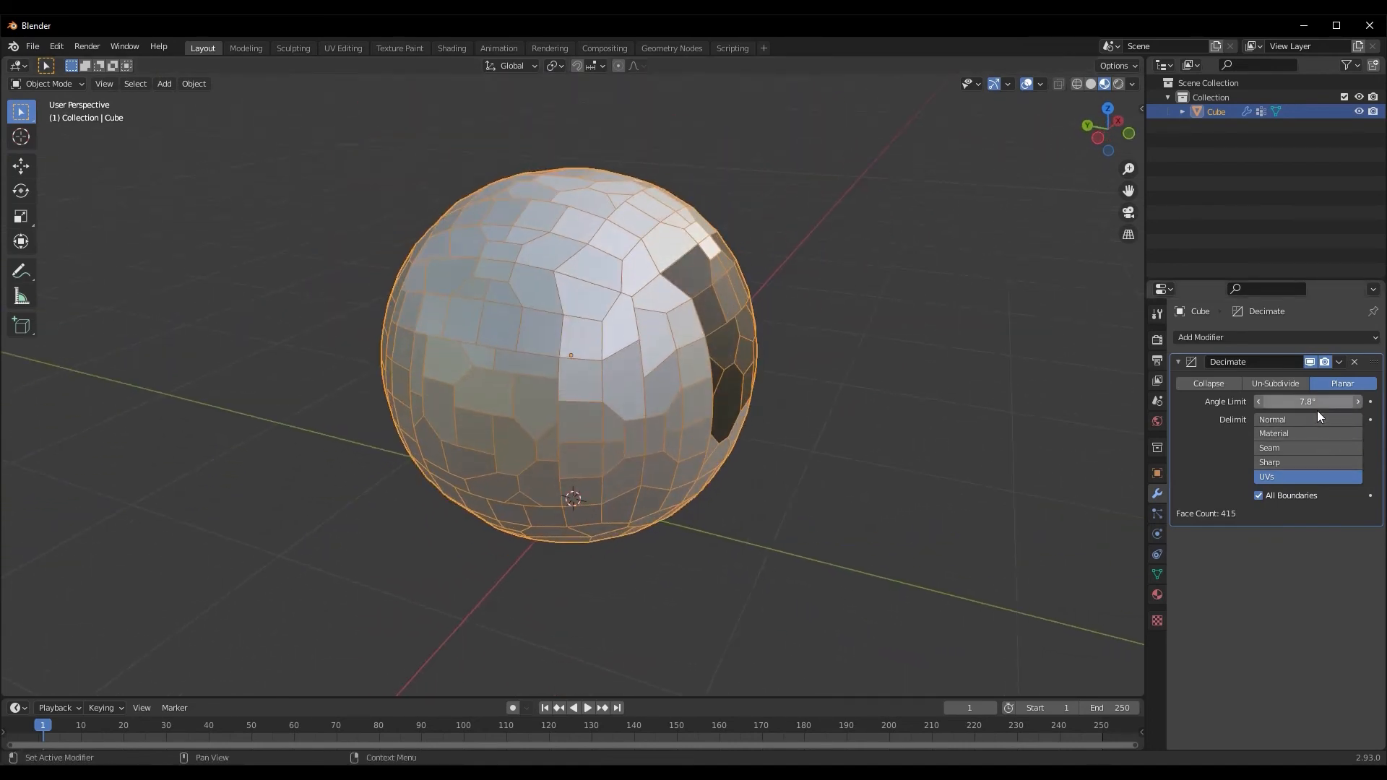
# - Switch the Decimate modifier to Collapse, clear its vertex group and briefly compare the result with Un-Subdivide mode
pyautogui.click(1220, 383)
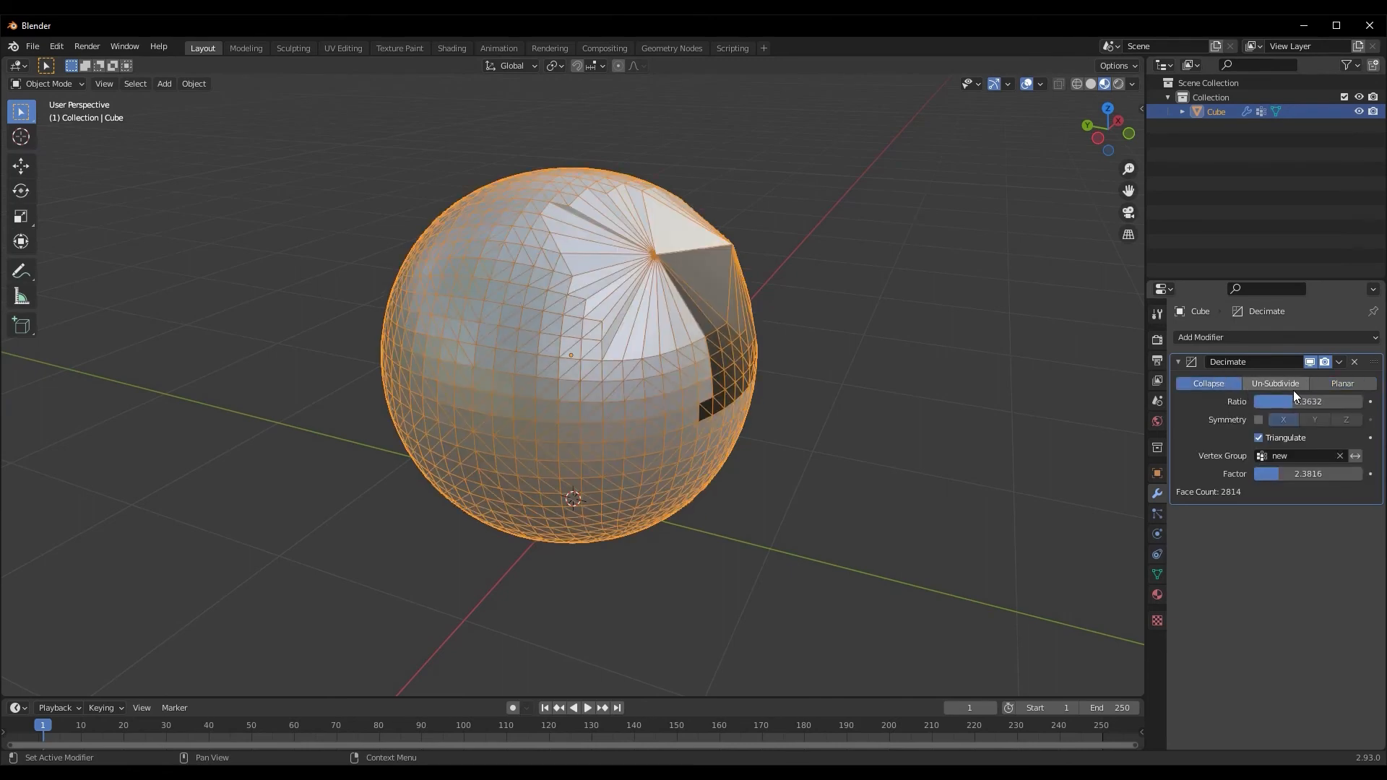
pyautogui.click(1341, 454)
pyautogui.moveTo(831, 434); pyautogui.dragTo(671, 442, button='middle')
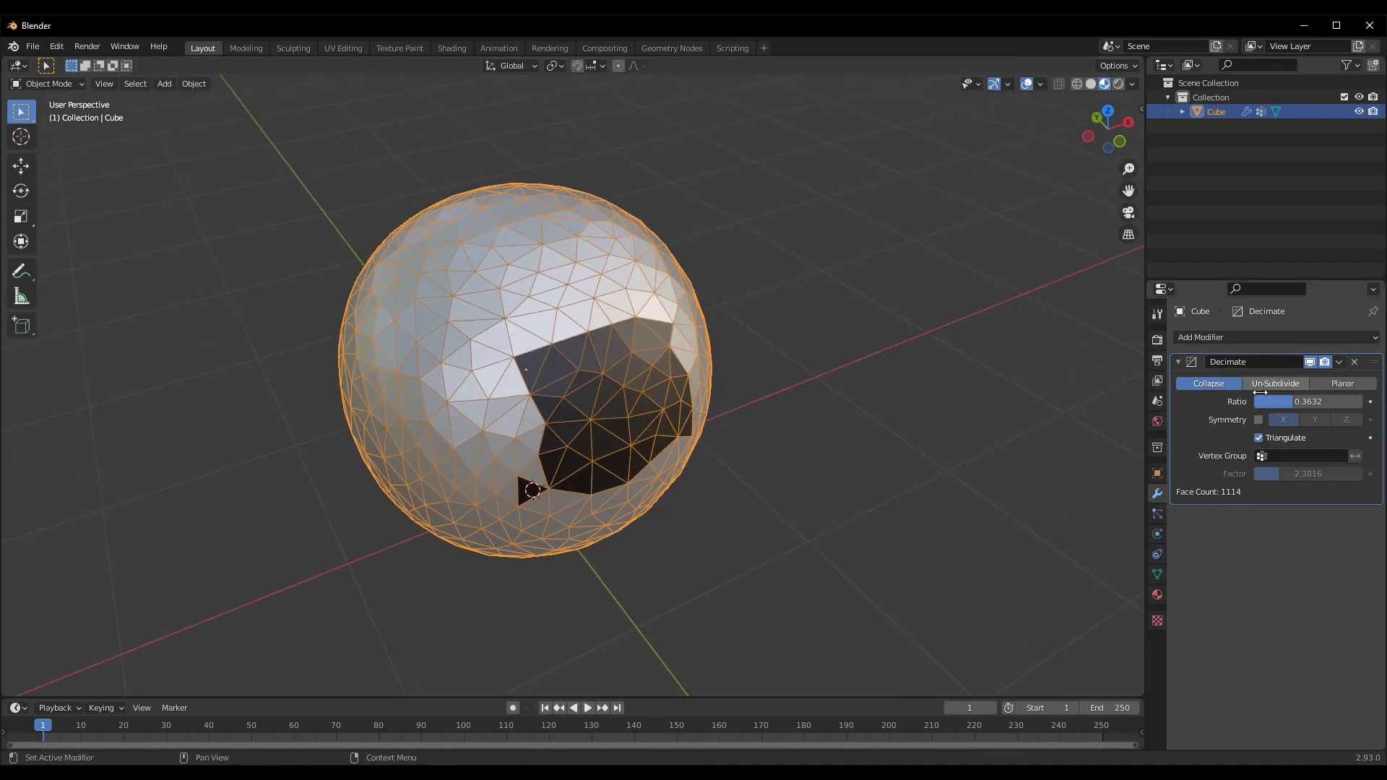
pyautogui.click(1288, 384)
pyautogui.click(1220, 384)
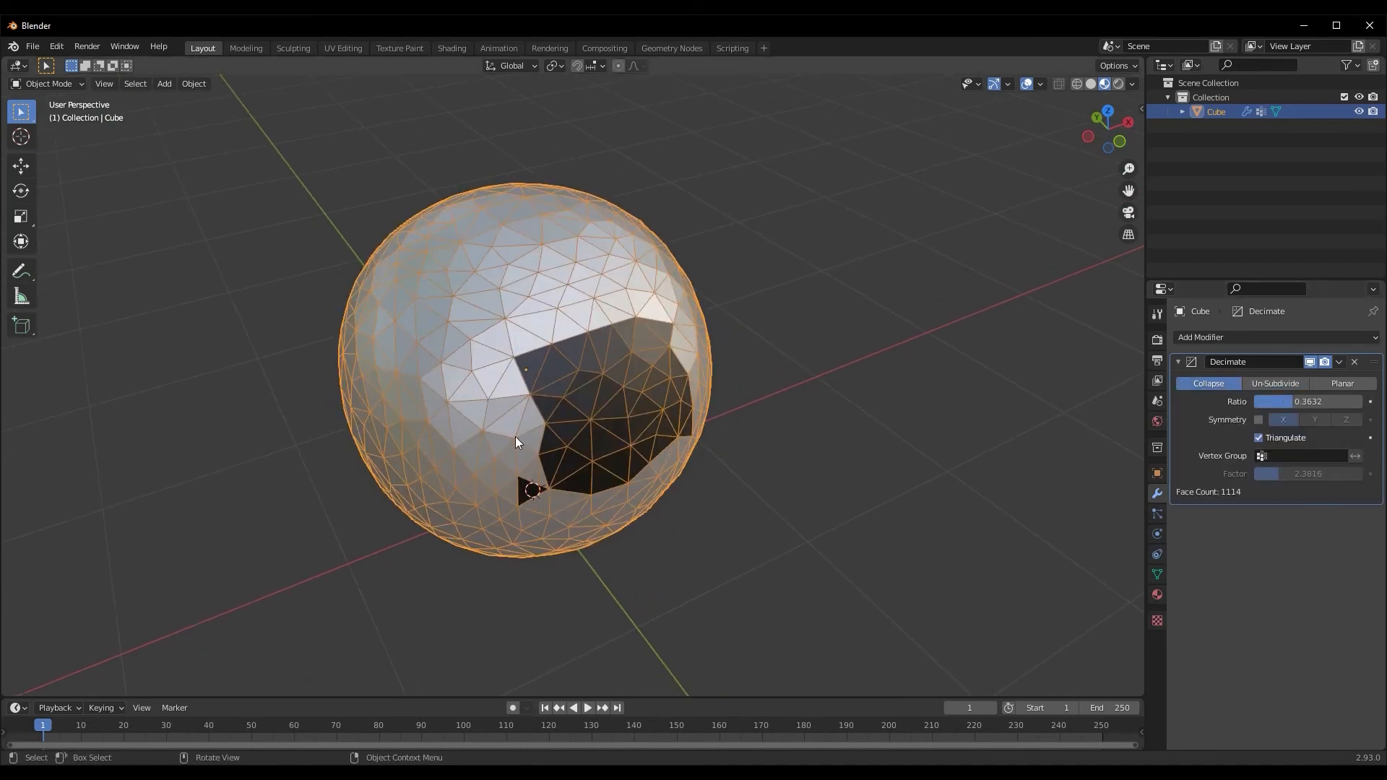
# - Lower the Collapse ratio to 0.1724 and inspect the triangulated sphere
pyautogui.moveTo(515, 436); pyautogui.dragTo(515, 449, button='middle')
pyautogui.scroll(6, 515, 449)
pyautogui.moveTo(1292, 403); pyautogui.dragTo(1266, 401)
pyautogui.scroll(-3, 590, 439)
pyautogui.moveTo(591, 440); pyautogui.dragTo(600, 406, button='middle')
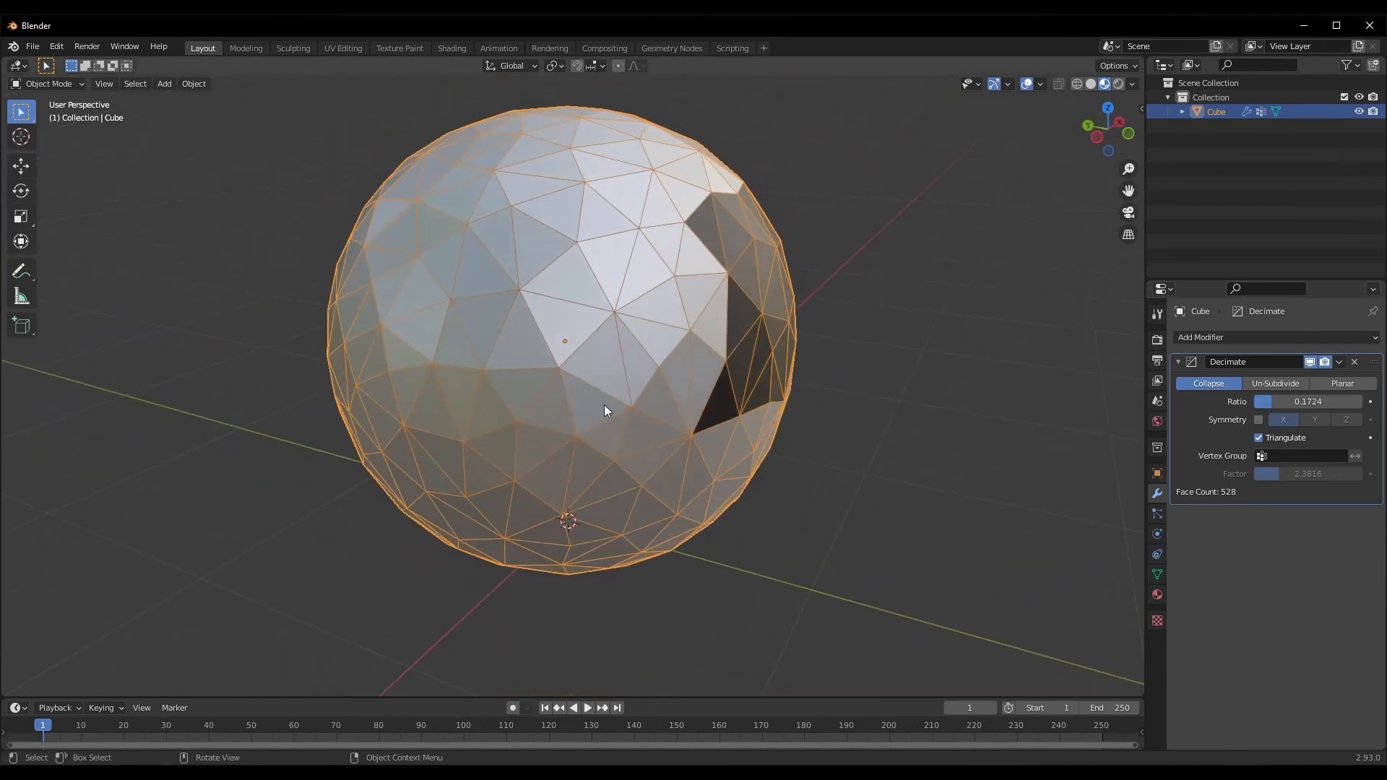
pyautogui.scroll(2, 604, 406)
pyautogui.moveTo(605, 406); pyautogui.dragTo(577, 440, button='middle')
# - Switch the Decimate modifier back to Planar and slightly reduce the Angle Limit
pyautogui.click(1342, 383)
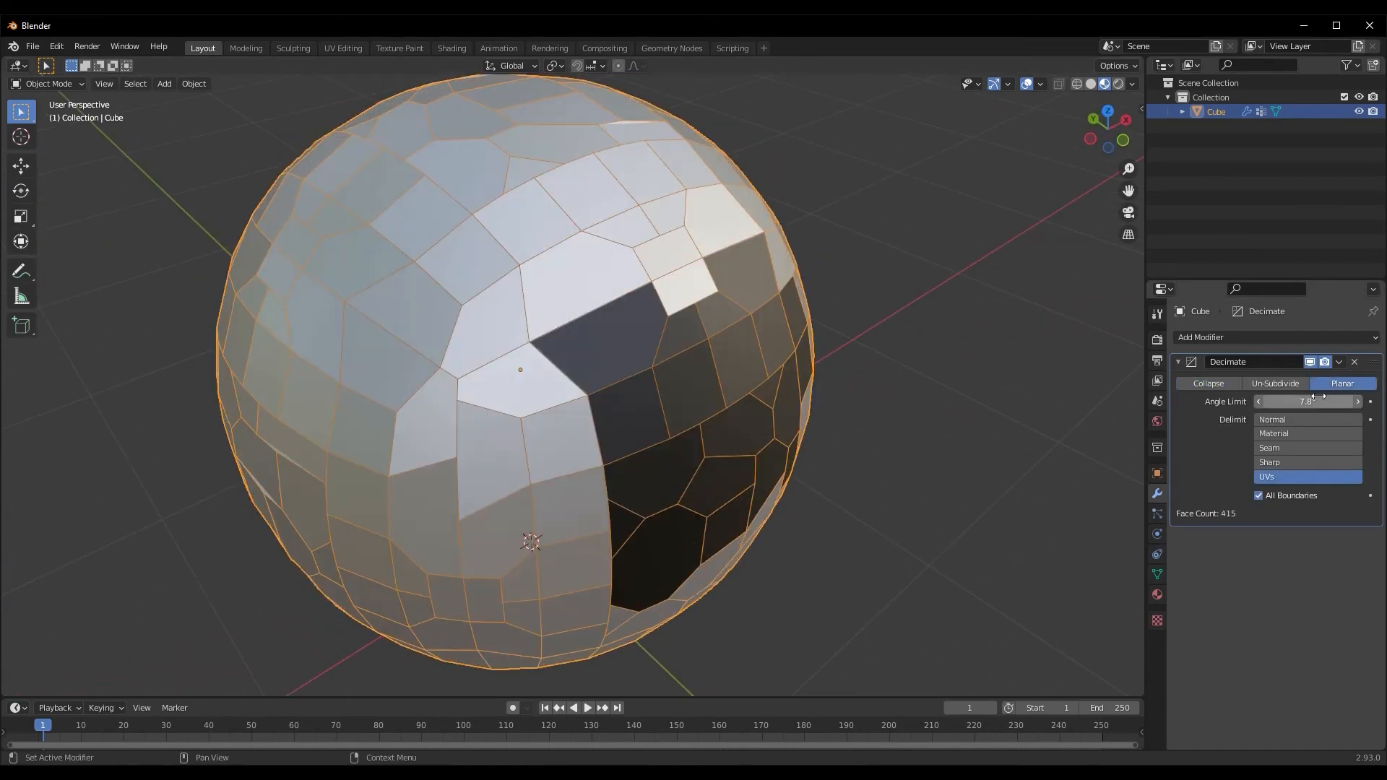
pyautogui.moveTo(1298, 402); pyautogui.dragTo(1285, 401)
pyautogui.moveTo(562, 448); pyautogui.dragTo(470, 404, button='middle')
# - Check the original mesh in Edit Mode and apply the Decimate modifier in Object Mode
pyautogui.press('Tab')
pyautogui.press('Tab')
pyautogui.click(1339, 362)
pyautogui.click(1321, 383)
# - Enter Edit Mode on the decimated sphere and select the entire mesh
pyautogui.press('Tab')
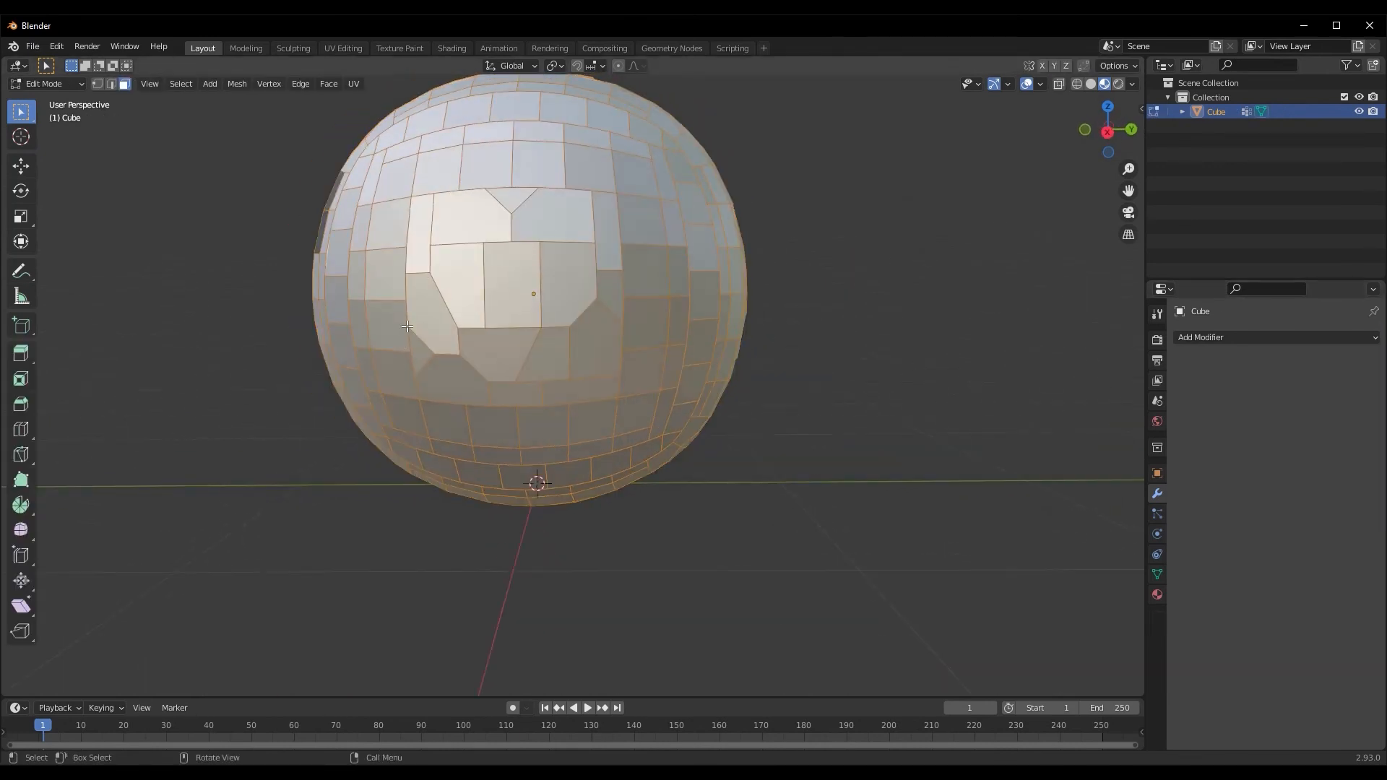
pyautogui.moveTo(402, 328); pyautogui.dragTo(422, 319, button='middle')
pyautogui.click(481, 269)
pyautogui.press('a')
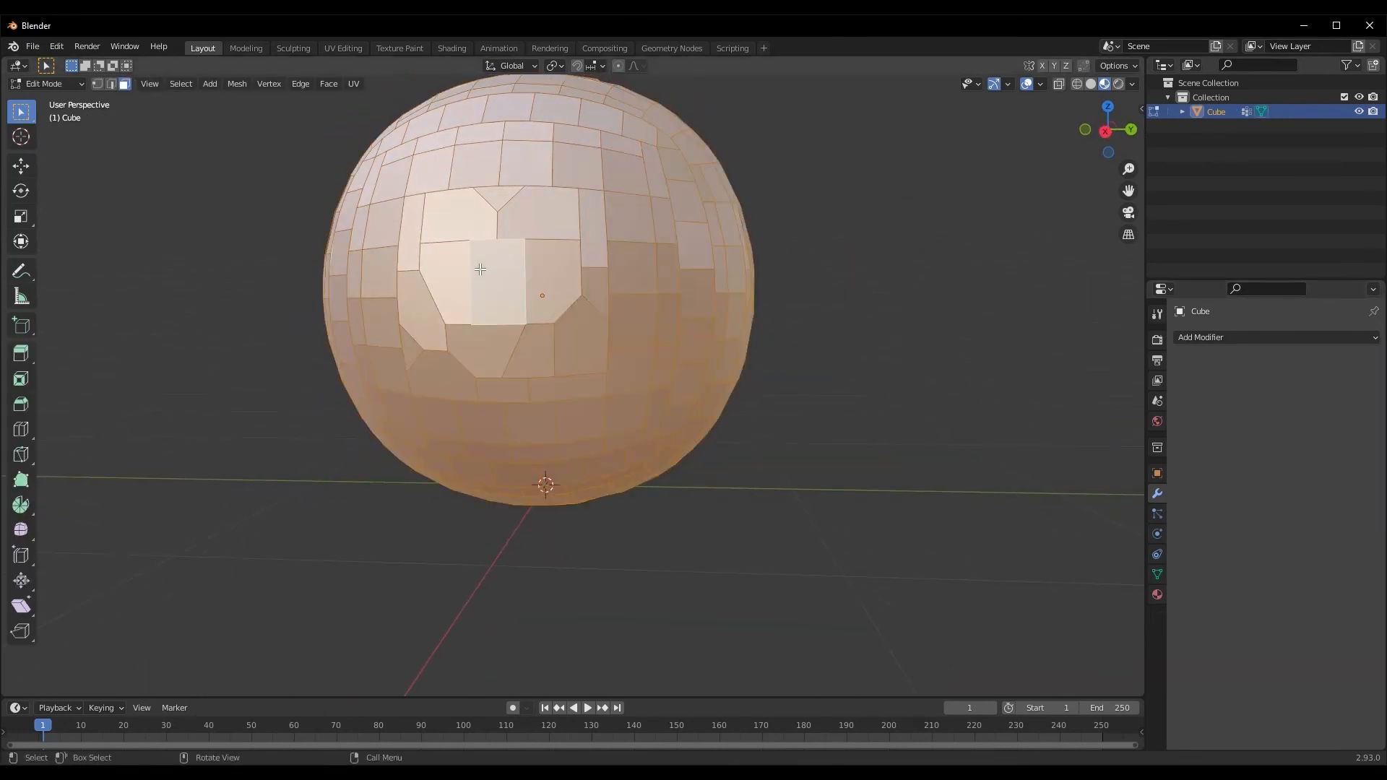
# - Split the selected mesh with Faces by Edges, found through an operator search for "edge spl"
pyautogui.press('F3')
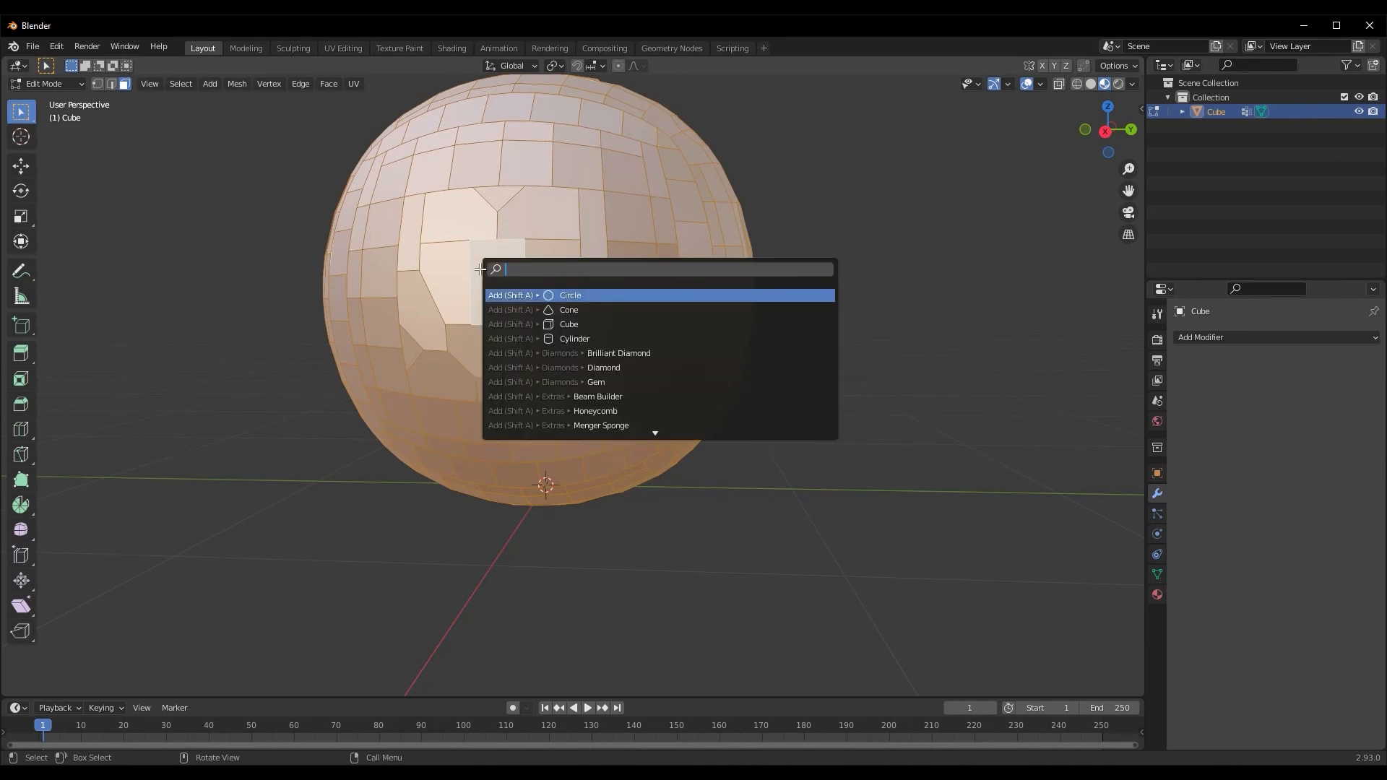
pyautogui.write('edge')
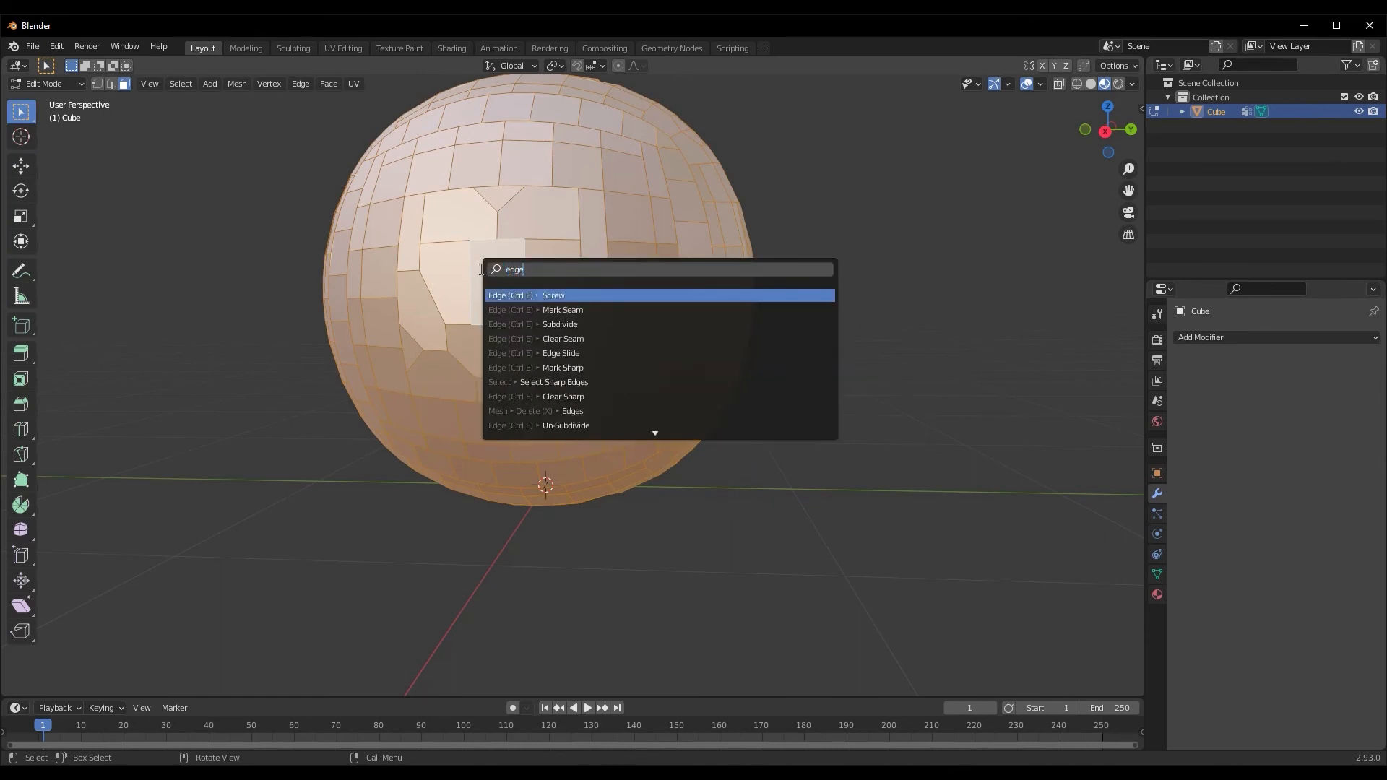
pyautogui.write(' spl')
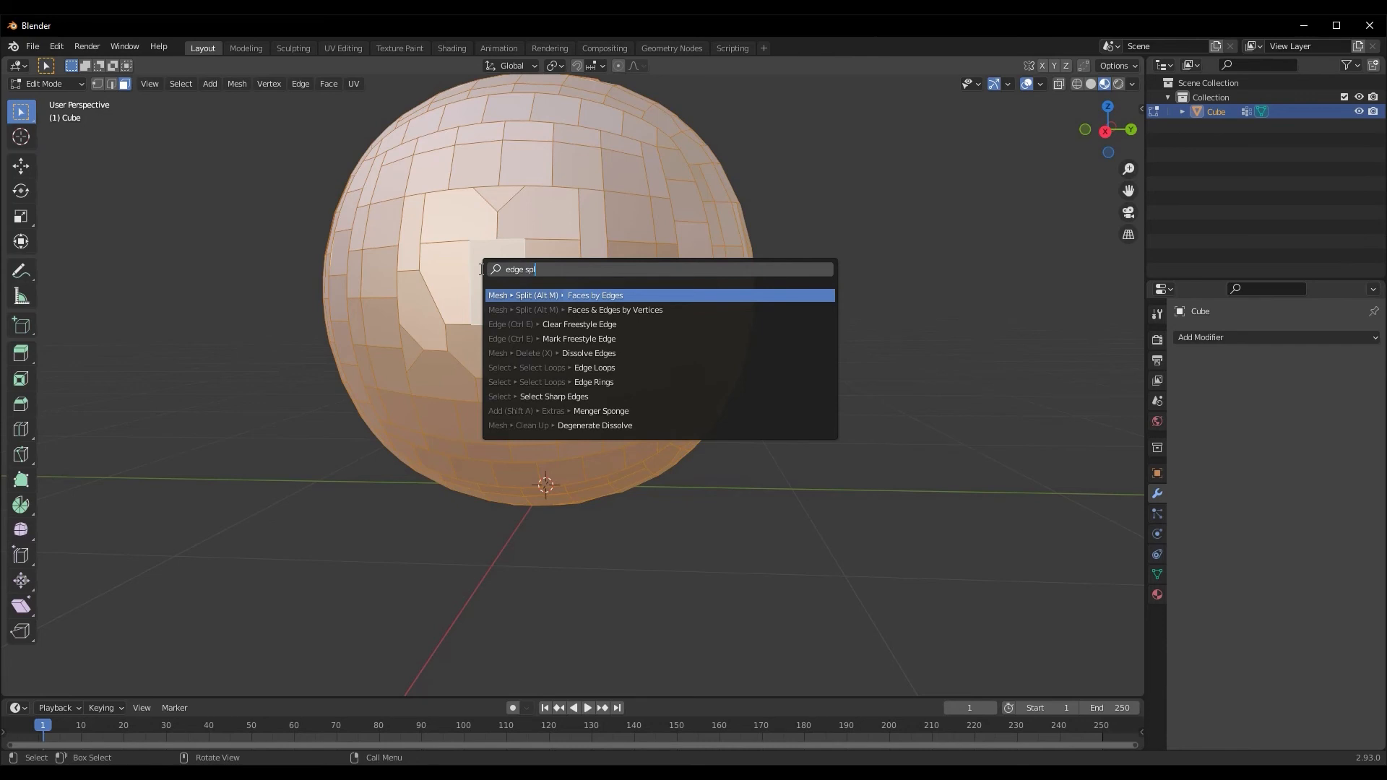
pyautogui.press('Return')
# - Shrink the selected sphere slightly as a whole, and scale every face down separately using Individual Origins as the transform pivot point
pyautogui.moveTo(498, 285); pyautogui.dragTo(453, 268, button='middle')
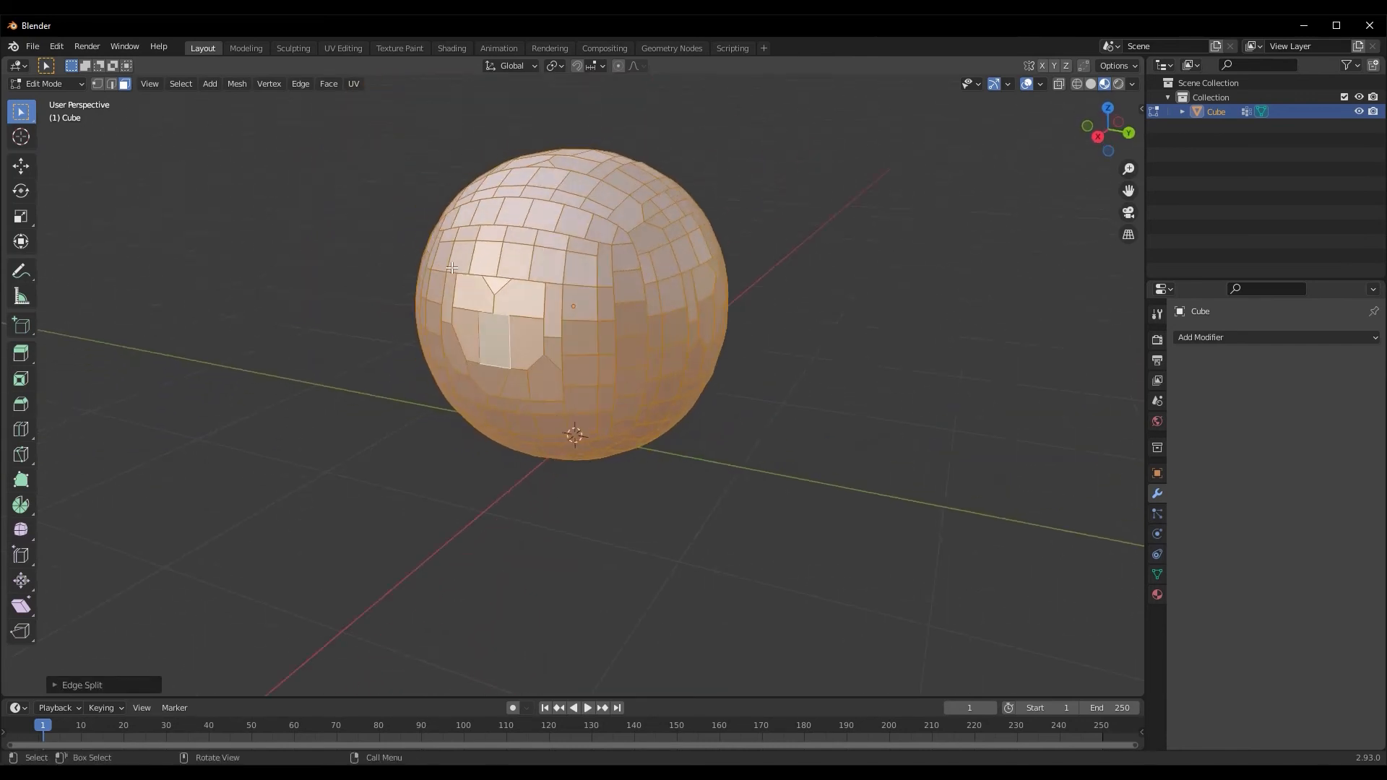
pyautogui.press('s')
pyautogui.click(279, 176)
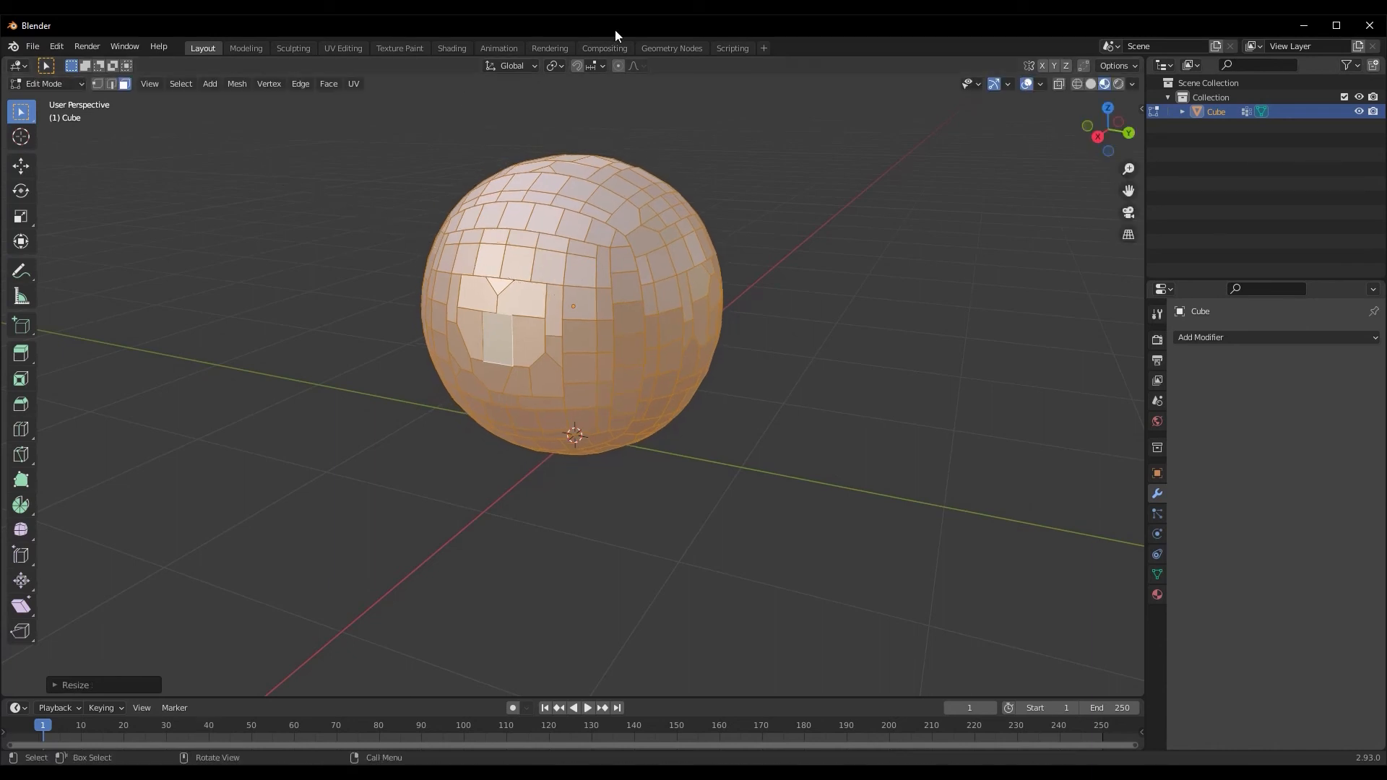
pyautogui.click(555, 66)
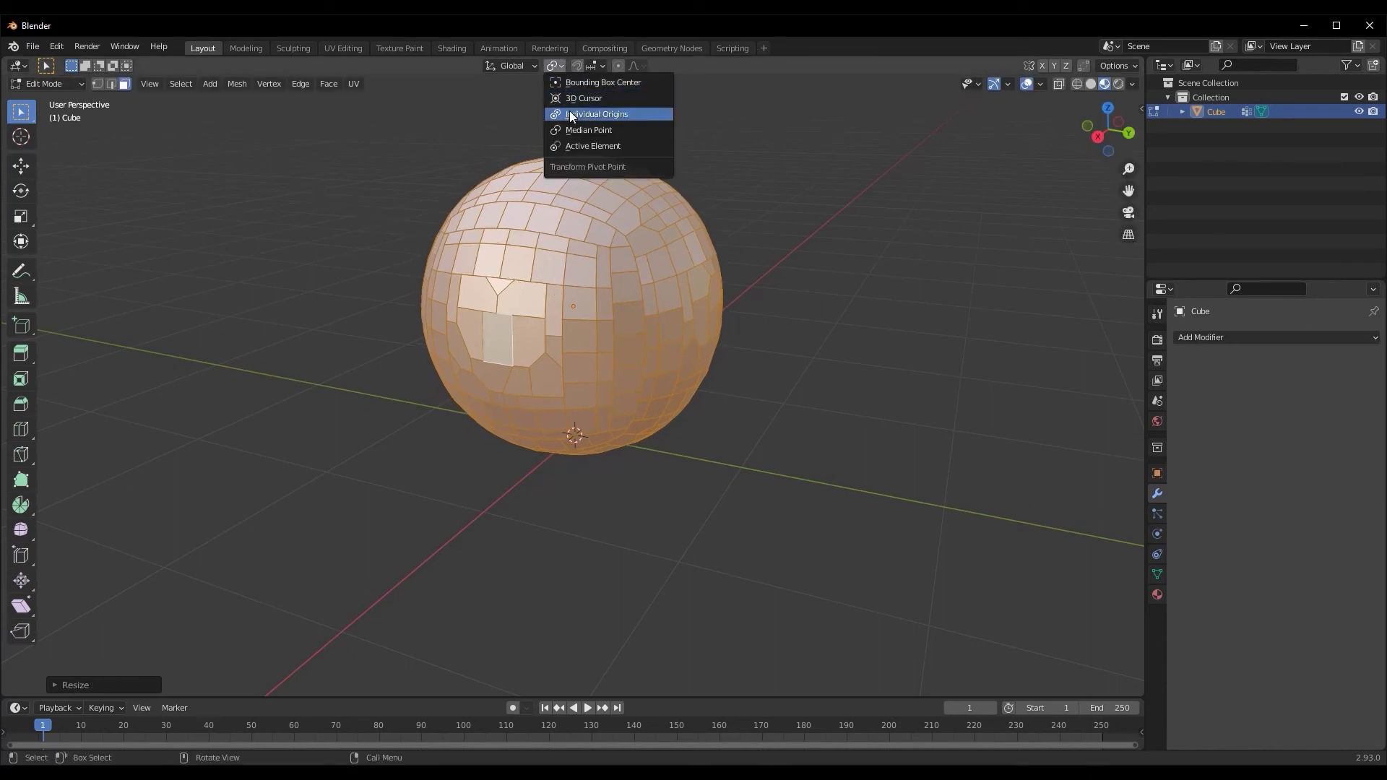
pyautogui.click(570, 113)
pyautogui.press('s')
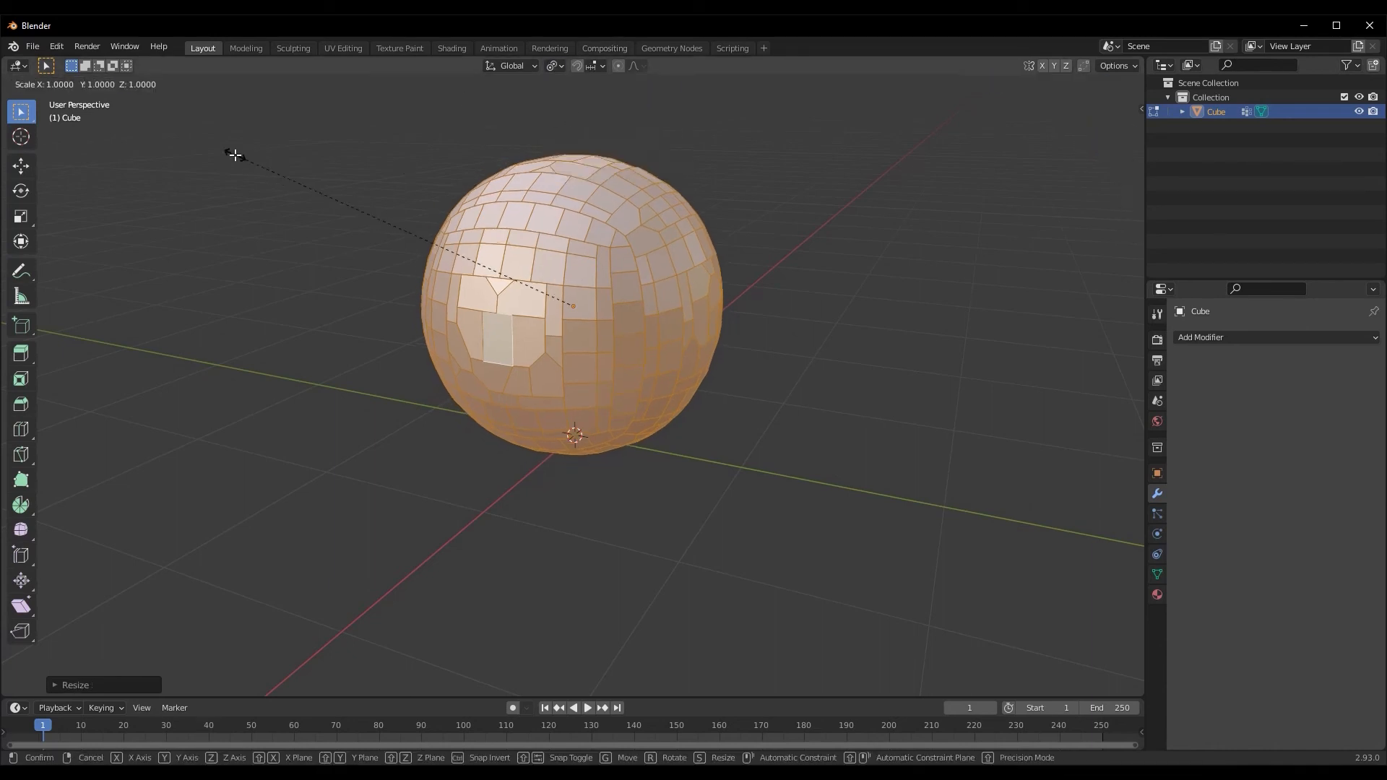
pyautogui.click(312, 192)
# - Examine the gaps between the separated faces and the outlined boundary edges around the sphere, up close and from a distance
pyautogui.moveTo(414, 224); pyautogui.dragTo(310, 301, button='middle')
pyautogui.scroll(4, 505, 244)
pyautogui.scroll(2, 634, 235)
pyautogui.scroll(3, 434, 273)
pyautogui.scroll(-7, 435, 273)
pyautogui.scroll(-3, 323, 312)
pyautogui.scroll(3, 312, 301)
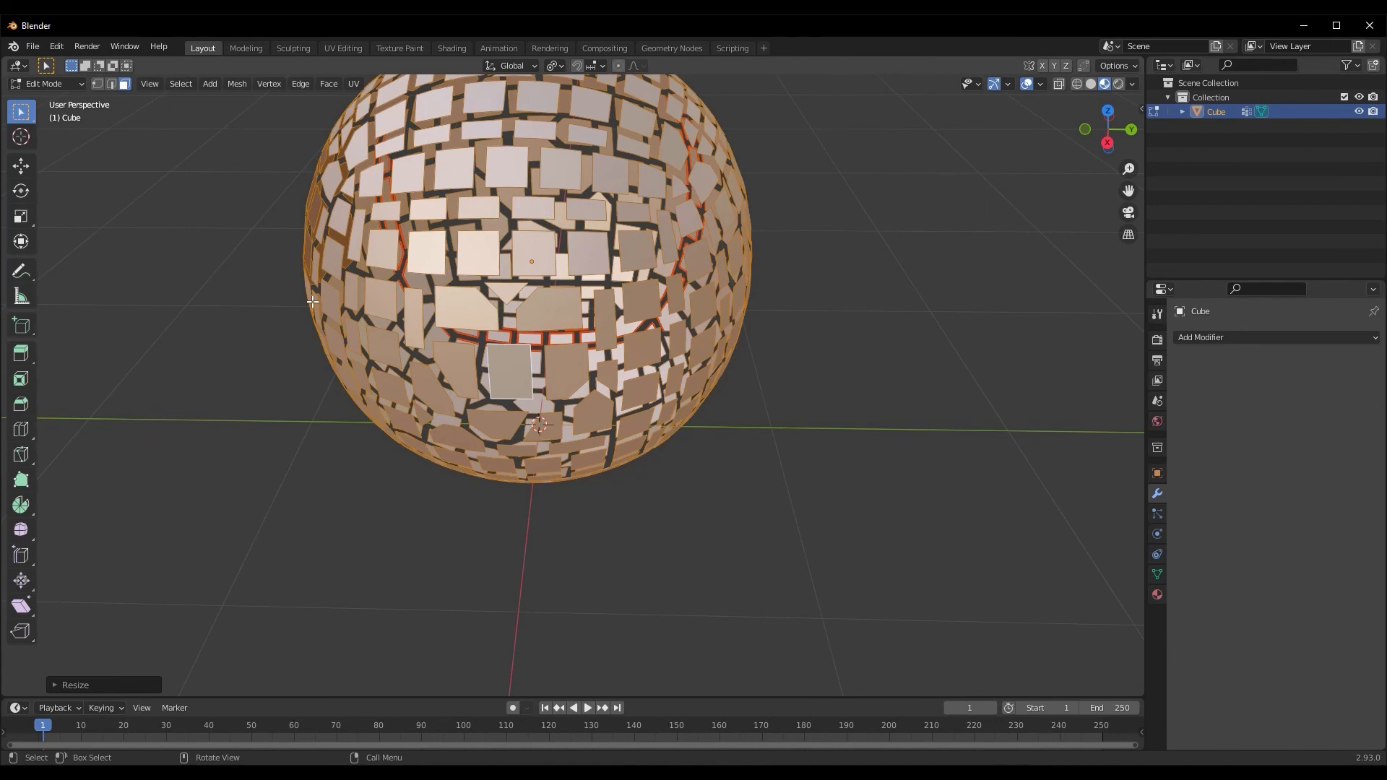
pyautogui.scroll(-3, 773, 397)
pyautogui.moveTo(773, 396); pyautogui.dragTo(826, 455, button='middle')
# - Deselect all faces and inspect the panelled sphere from other sides
pyautogui.click(687, 432)
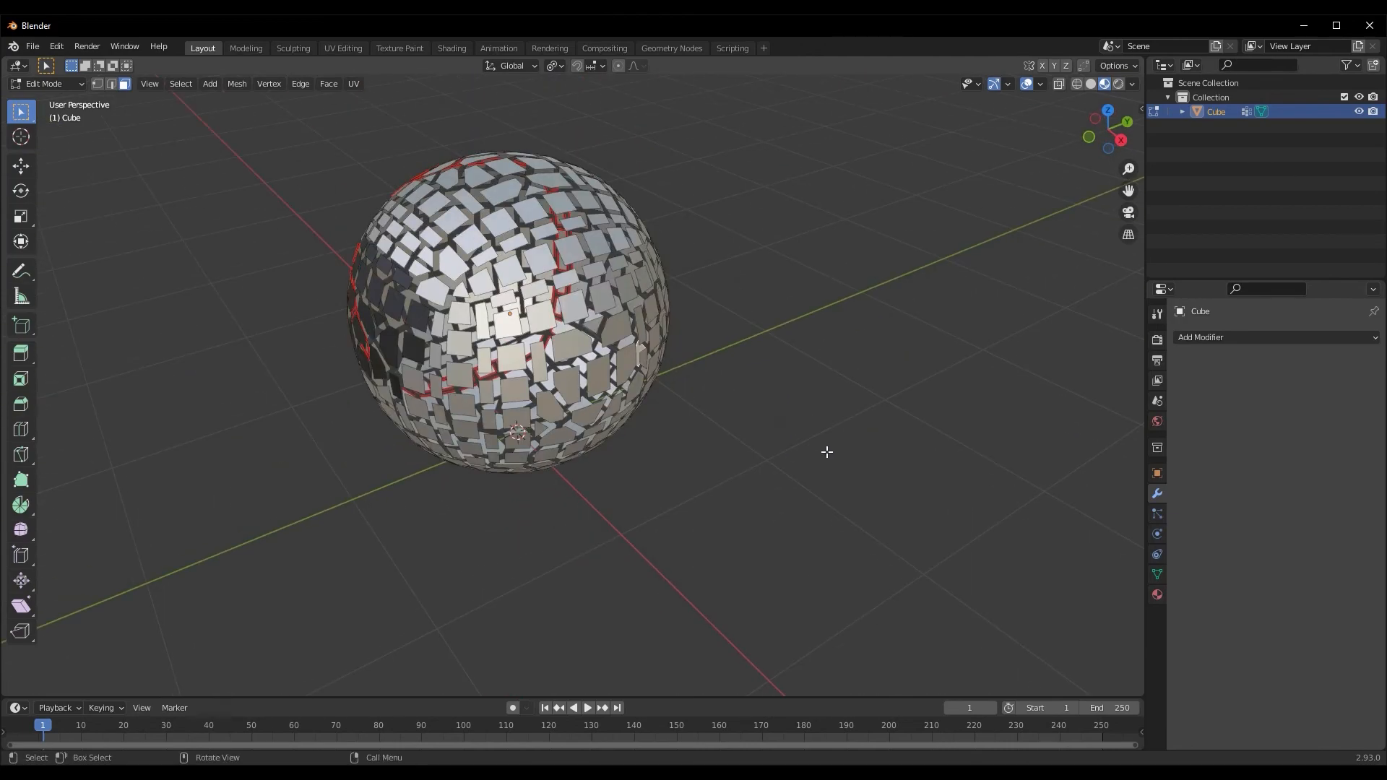
pyautogui.scroll(4, 629, 478)
pyautogui.moveTo(629, 478); pyautogui.dragTo(549, 499, button='middle')
pyautogui.scroll(-3, 421, 523)
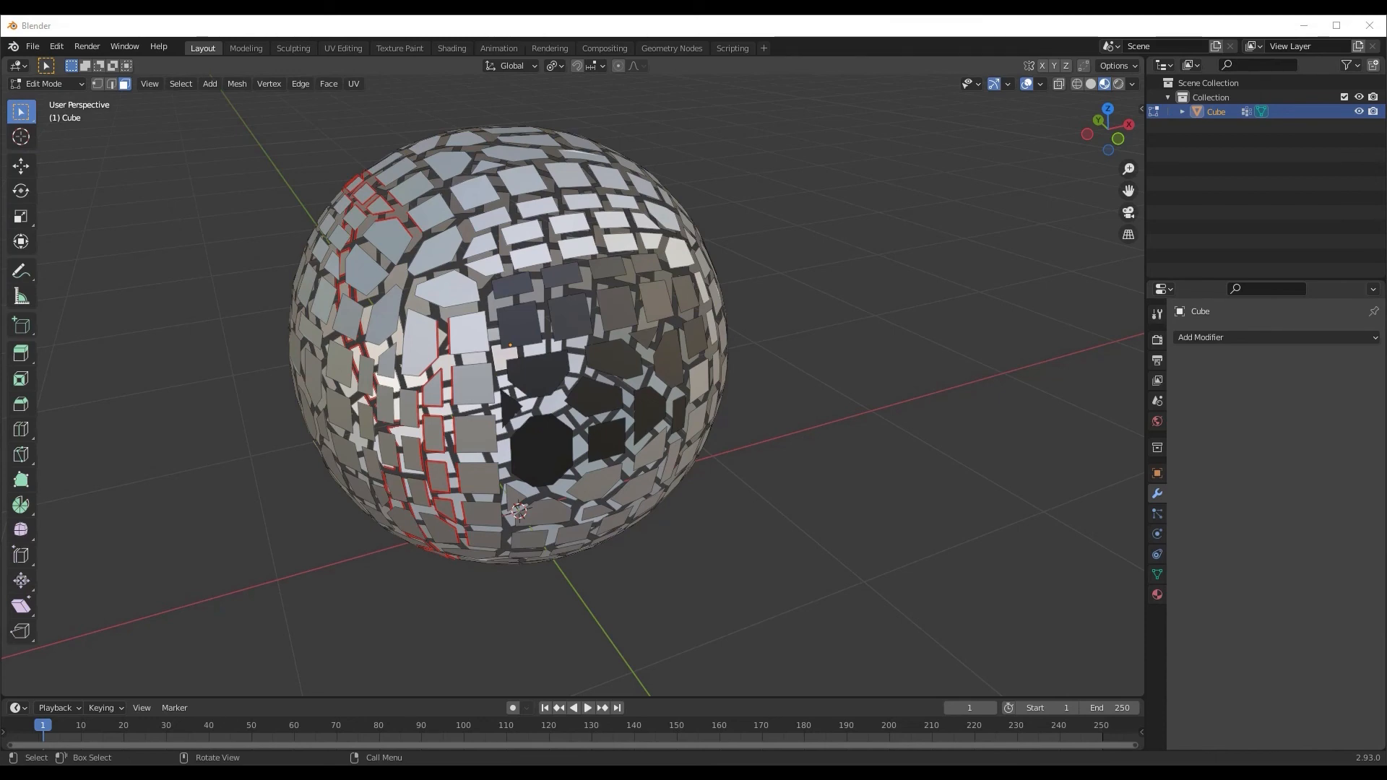
pyautogui.moveTo(713, 485); pyautogui.dragTo(677, 492, button='middle')
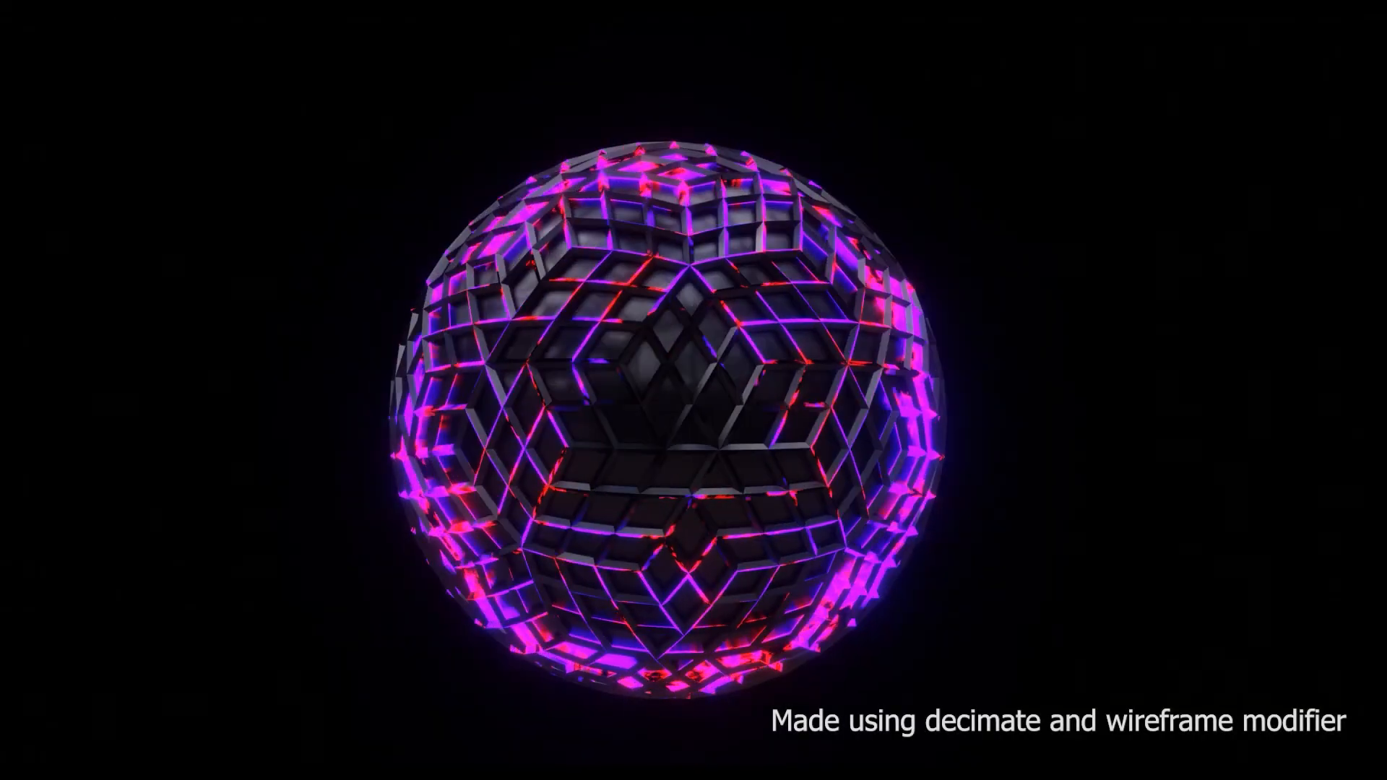